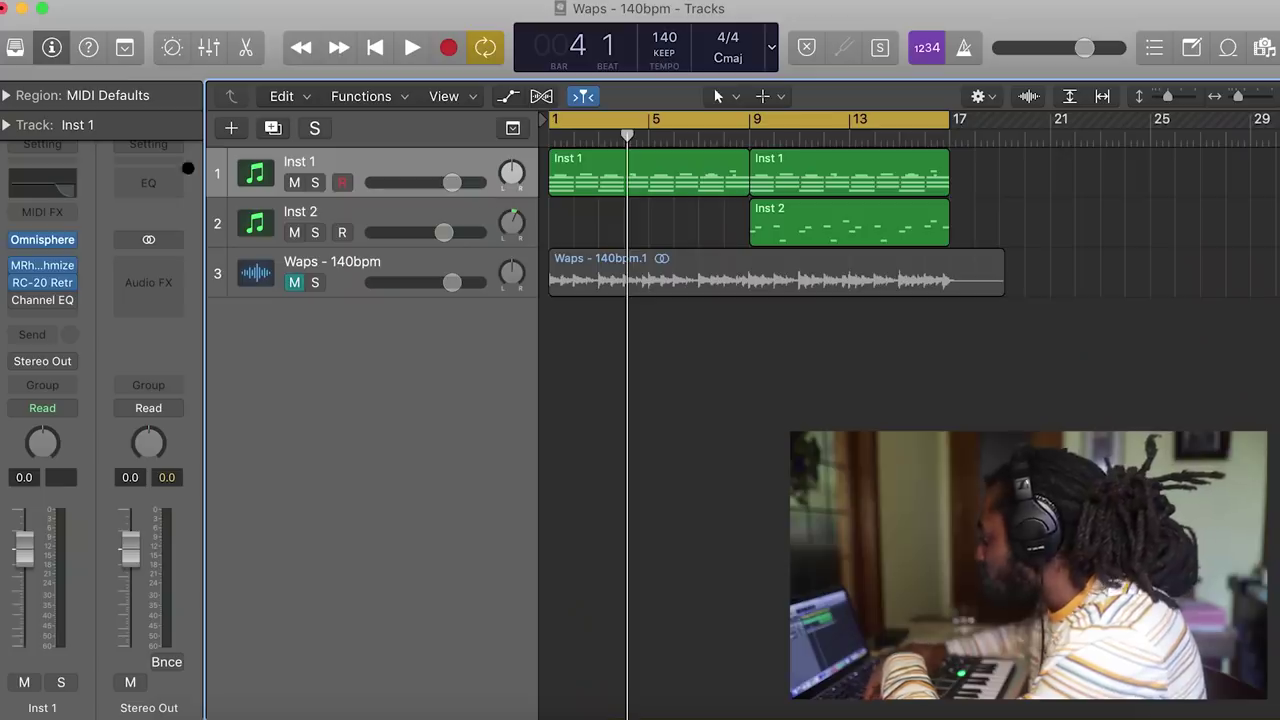
Examine the Omnisphere and RC-20 Retro Color plug-ins on the Inst 1 track, and play the loop.
left_click(44, 240)
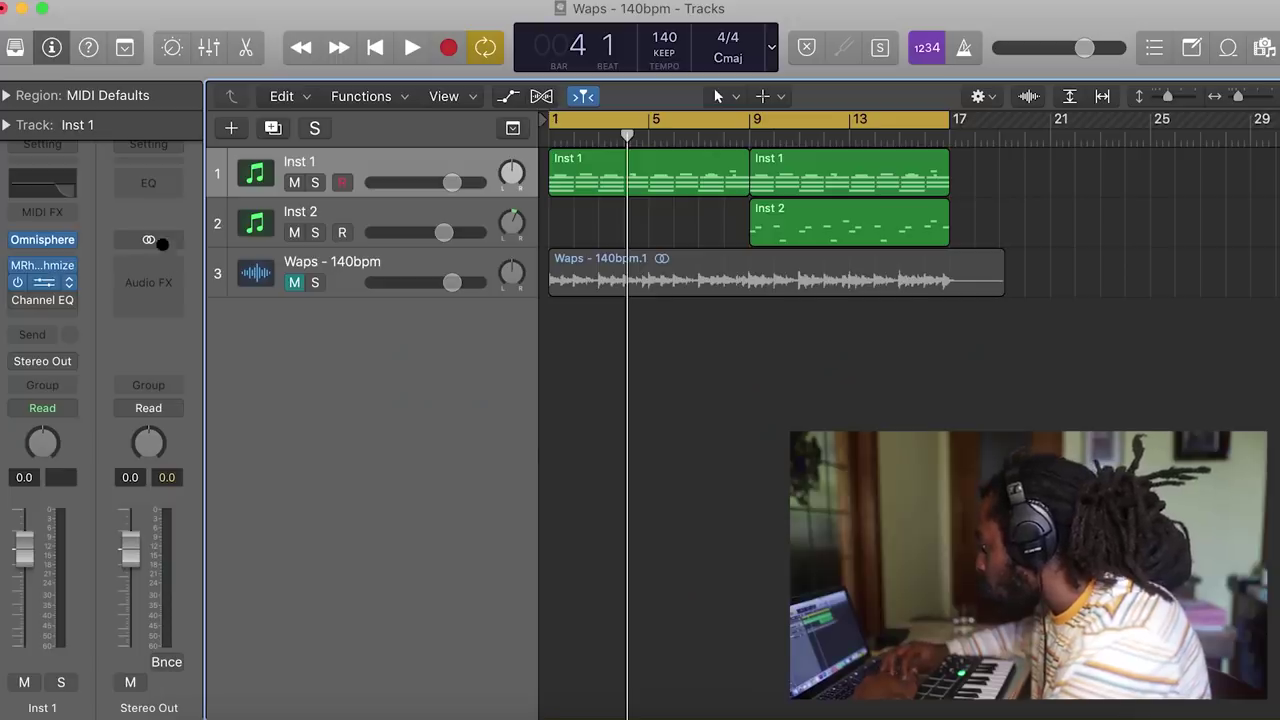
left_click(44, 283)
left_click(20, 29)
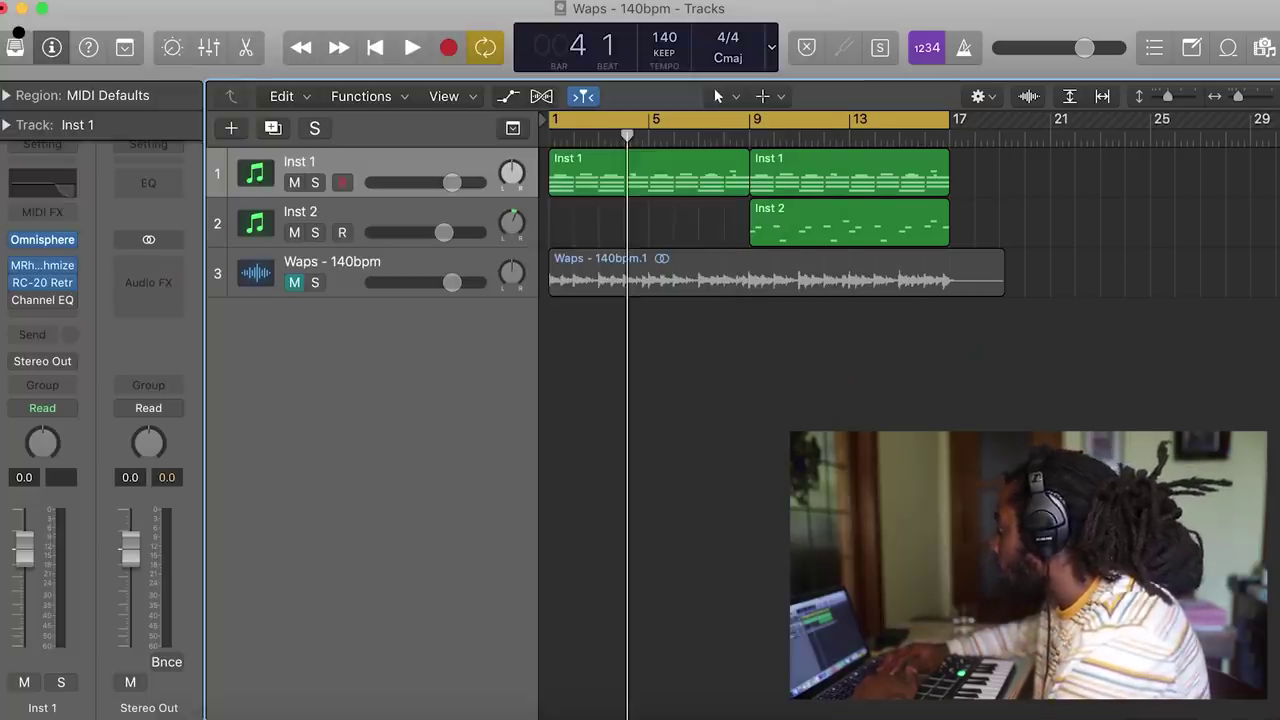
key("space")
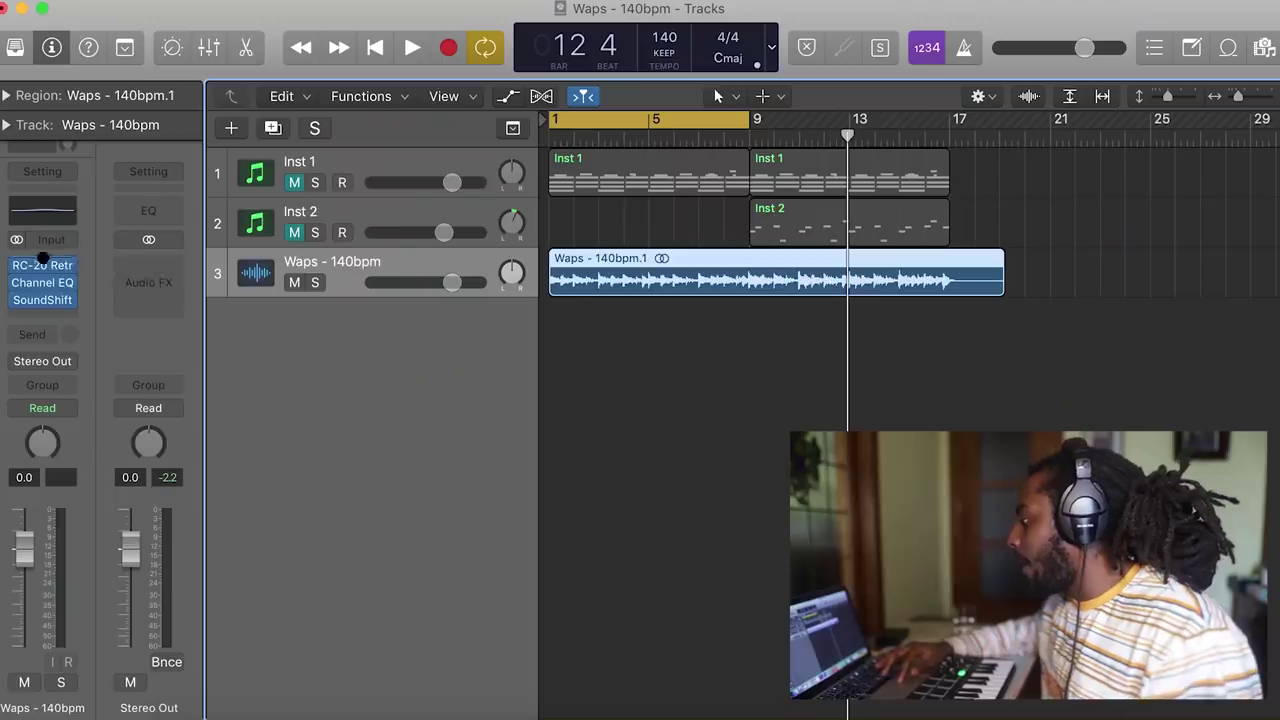
Review the RC-20 Retro Color and SoundShifter Pitch settings on the Waps - 140bpm audio track, and play the sample.
left_click(43, 262)
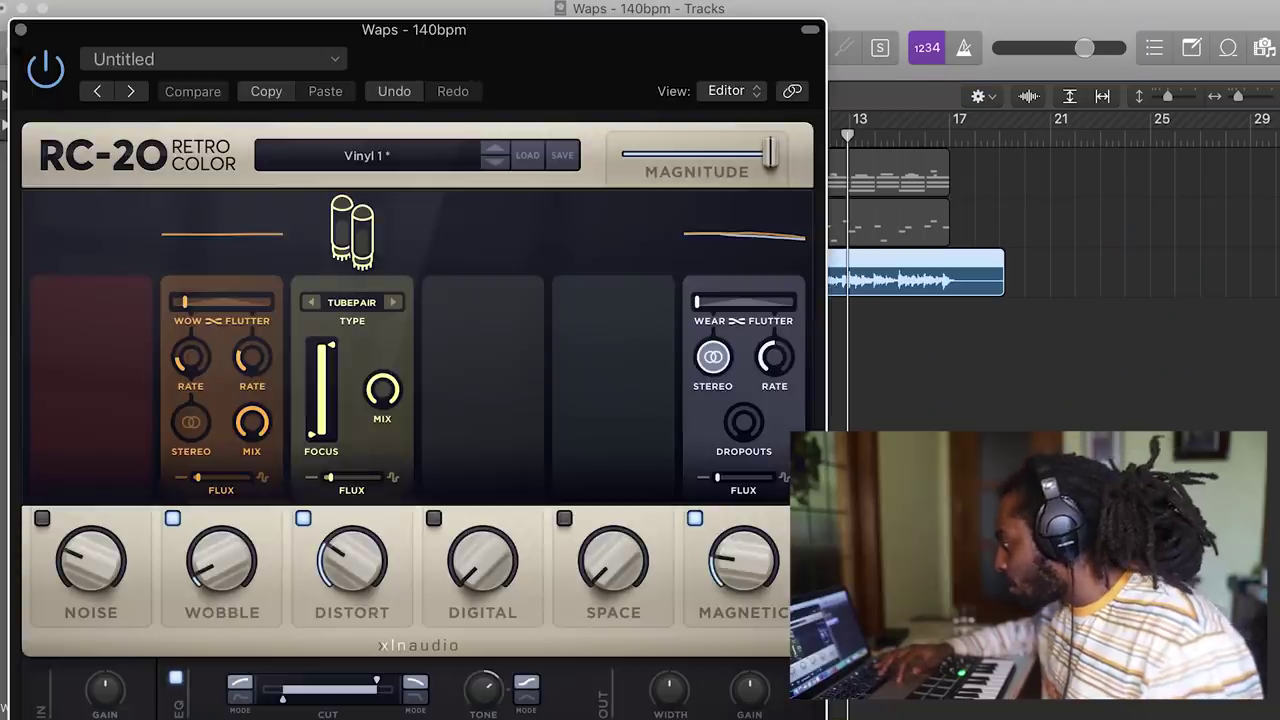
key("super+w")
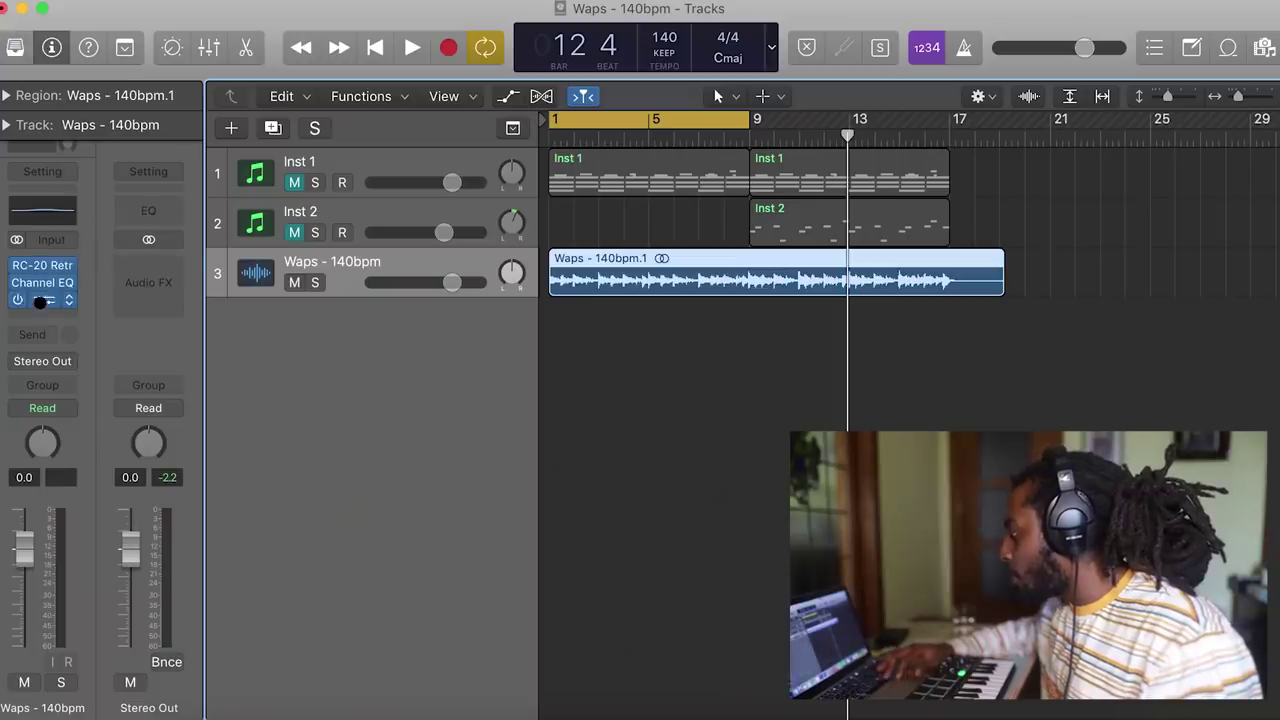
left_click(42, 300)
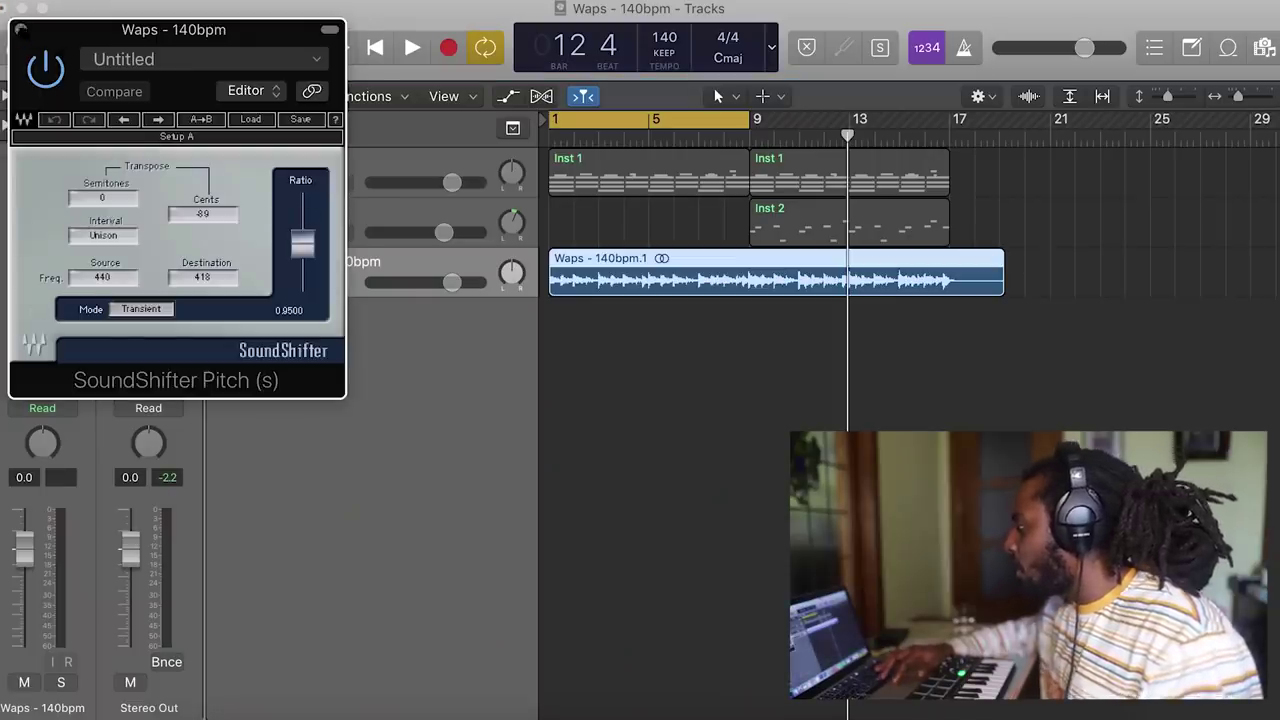
key("super+w")
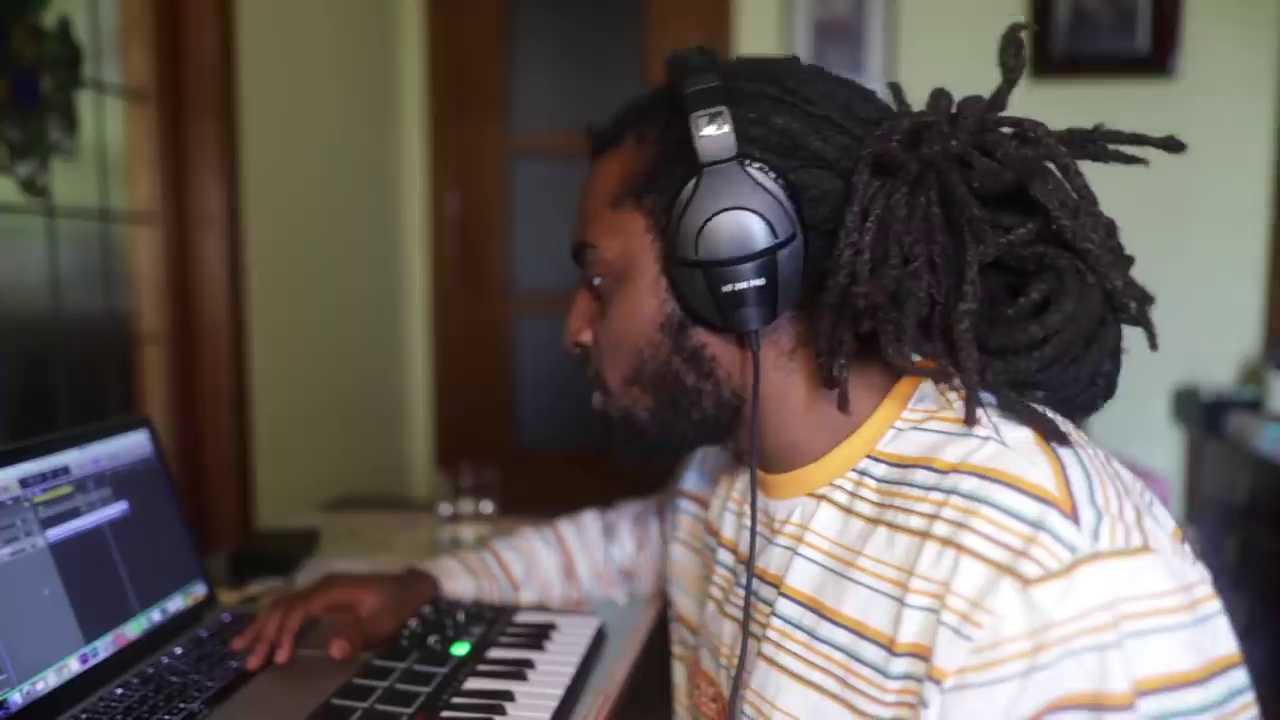
key("space")
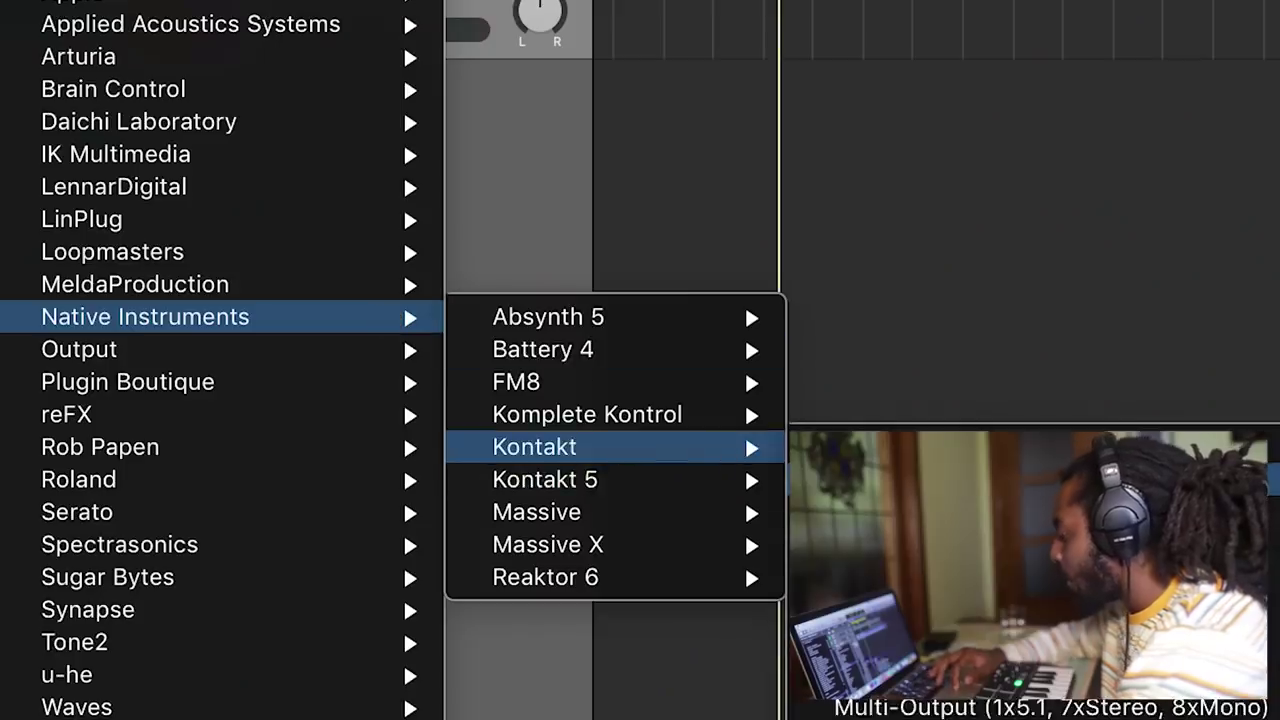
Load Kontakt on the Inst 3 track and extend its four-bar region to eight bars by repeating and joining it.
left_click(830, 450)
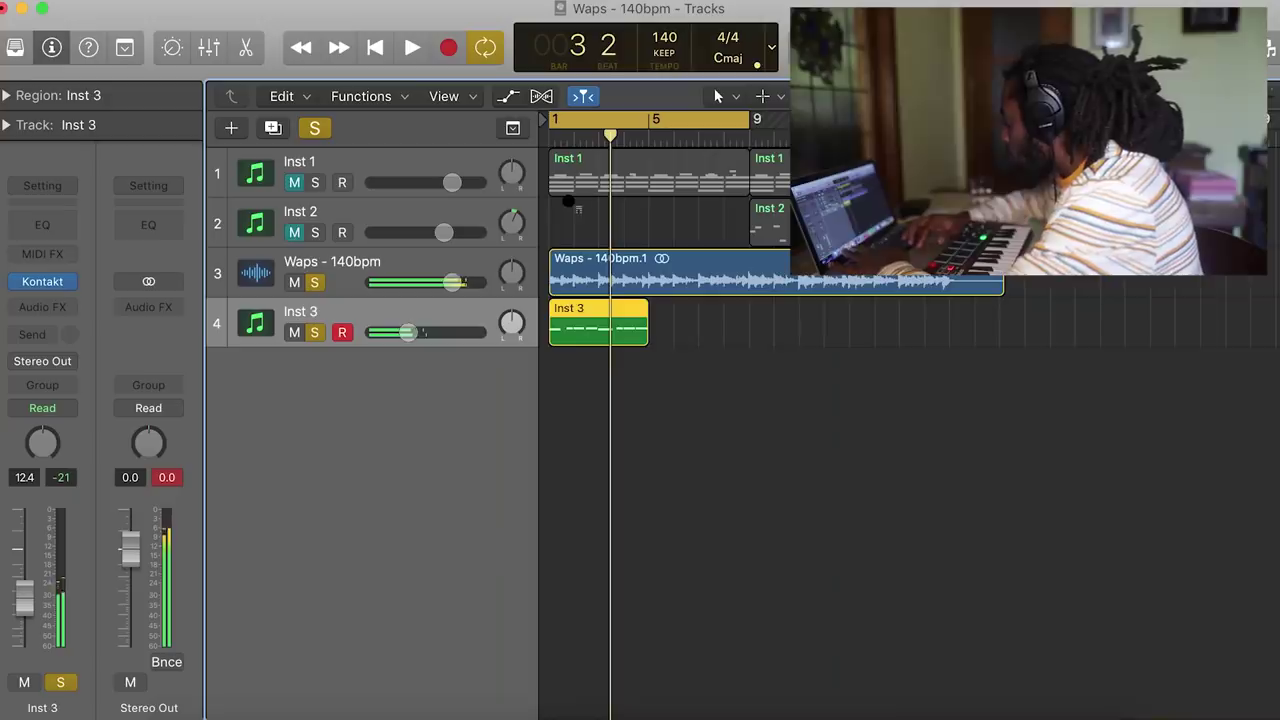
key("super+r")
left_click(608, 337, "shift")
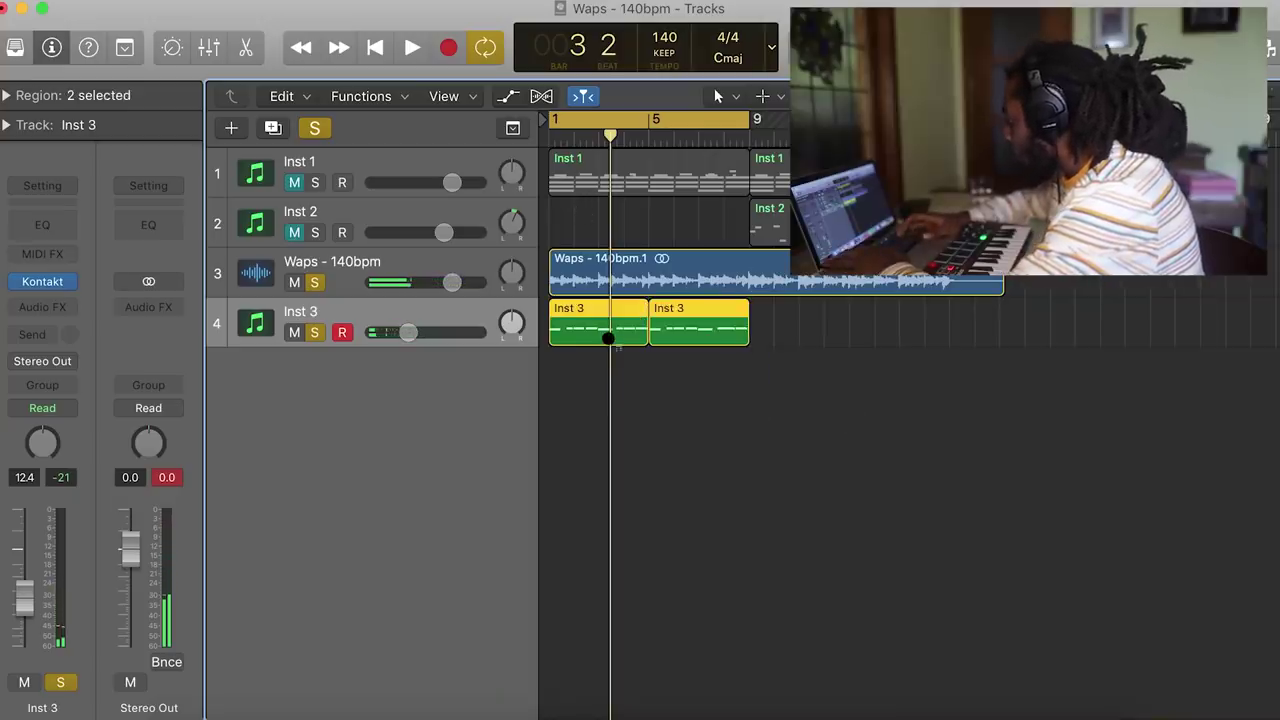
Send the Inst 3 track to Bus 2 and insert a Space Designer reverb on the resulting aux channel.
left_click(44, 335)
mouse_move(43, 423)
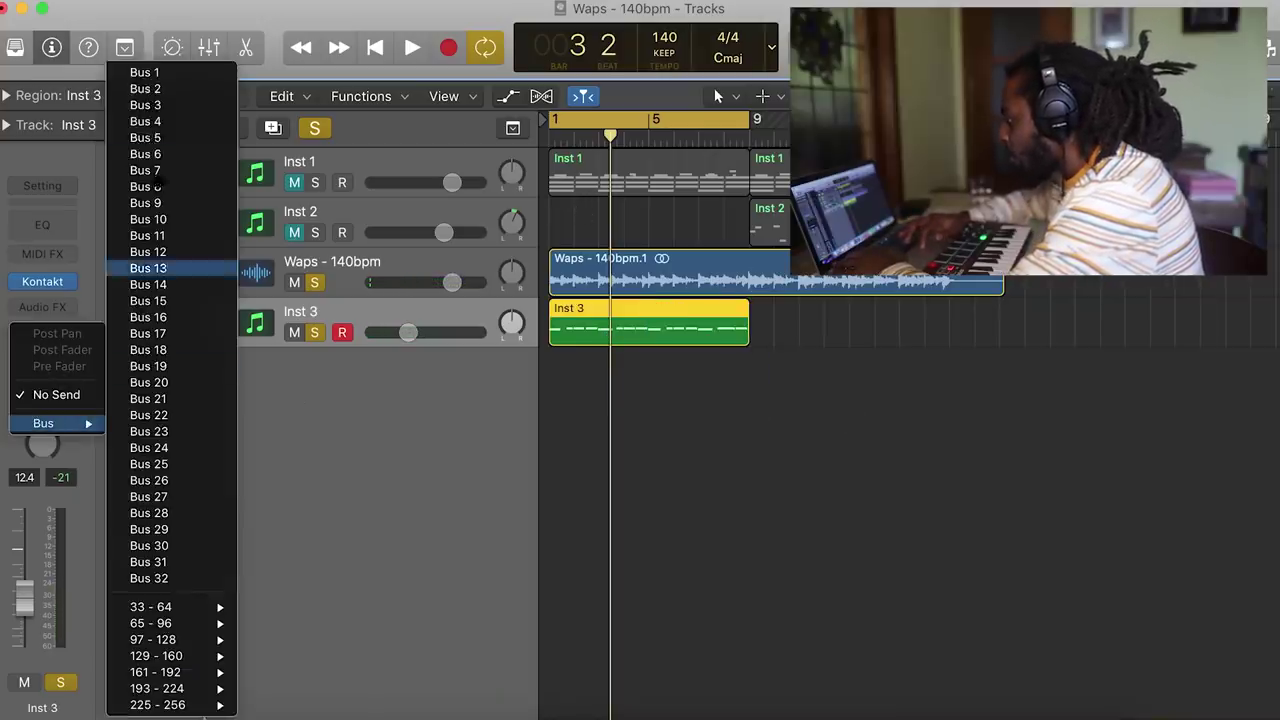
left_click(150, 72)
left_click(160, 292)
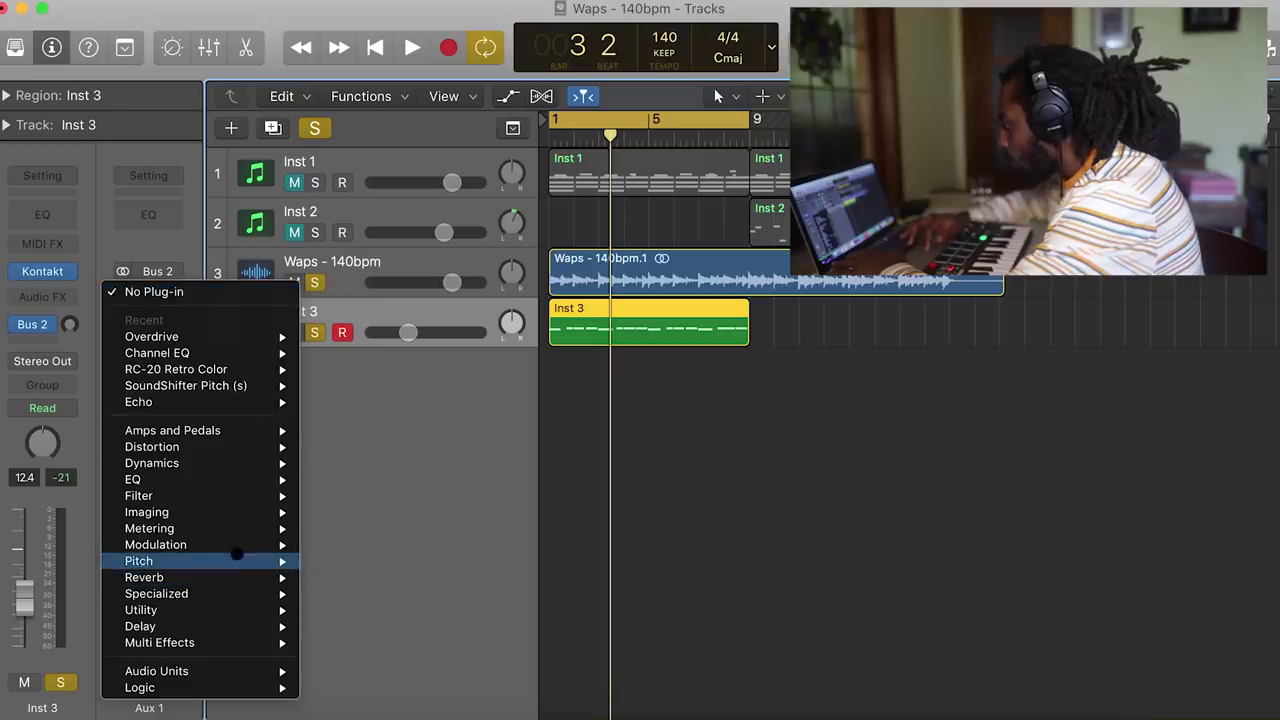
mouse_move(278, 567)
left_click(506, 626)
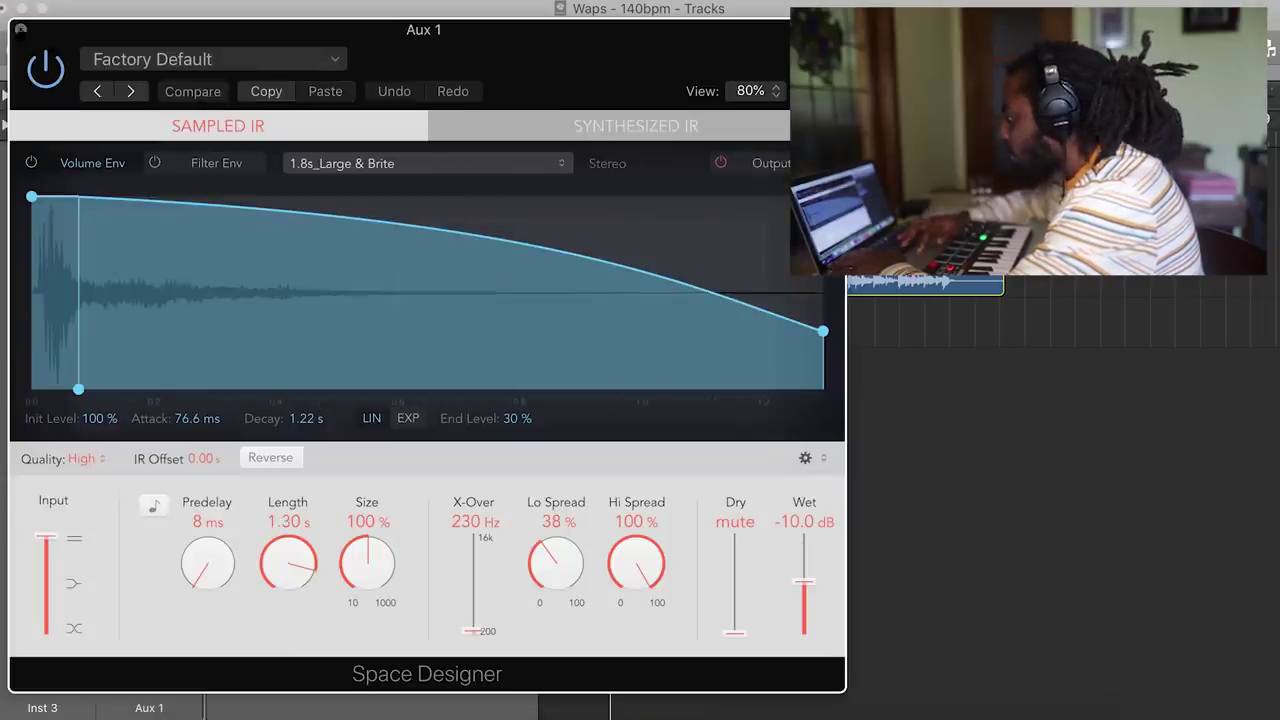
left_click(20, 30)
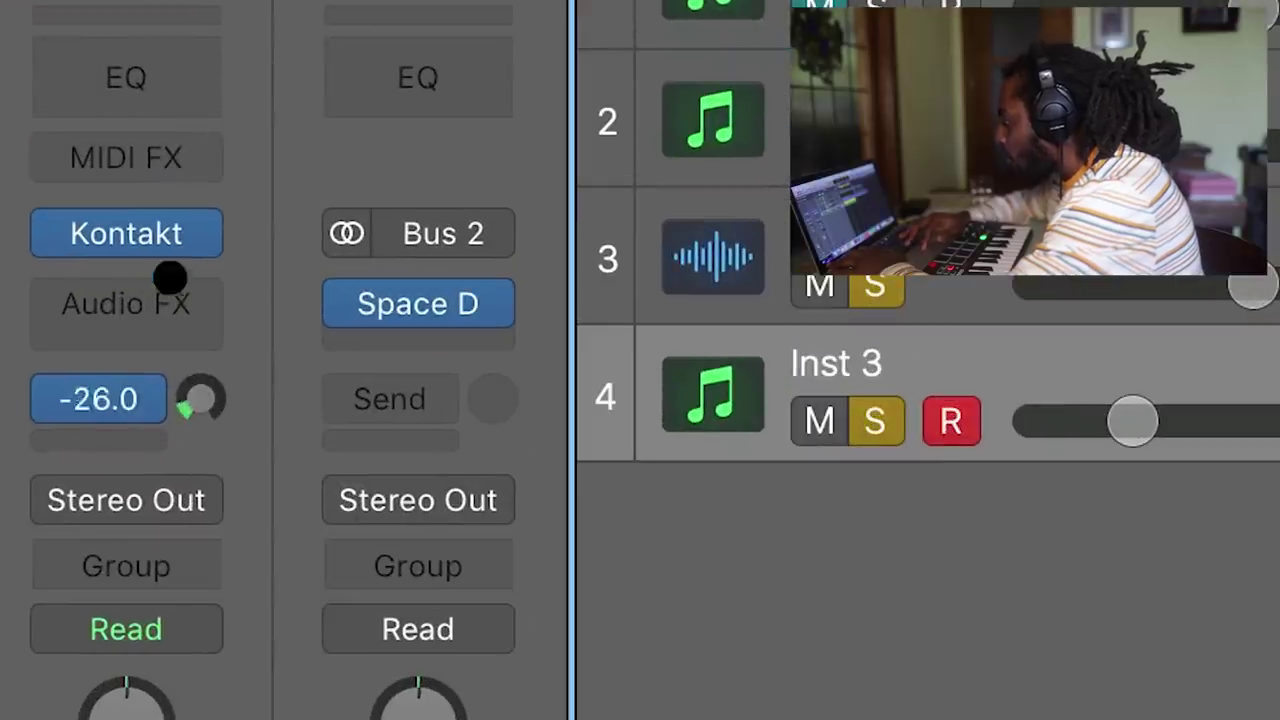
Add the RC-20 Retro Color effect to the Inst 3 track.
left_click(175, 296)
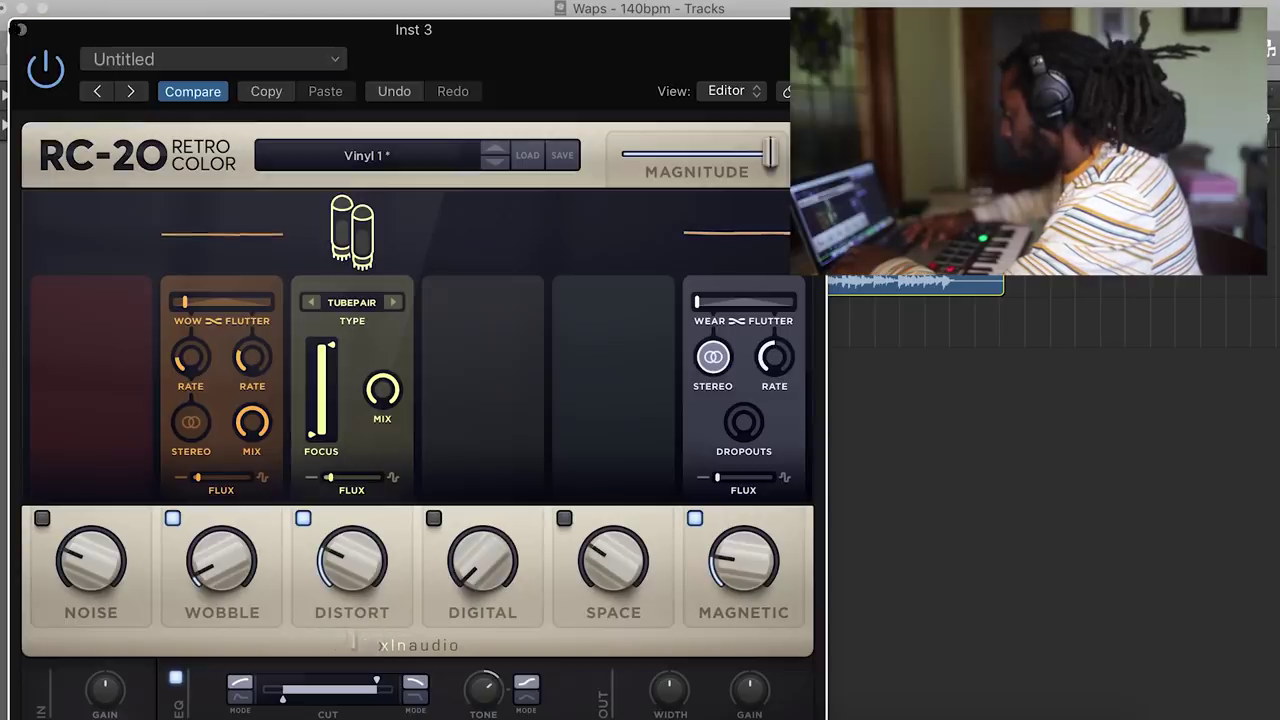
left_click(10, 12)
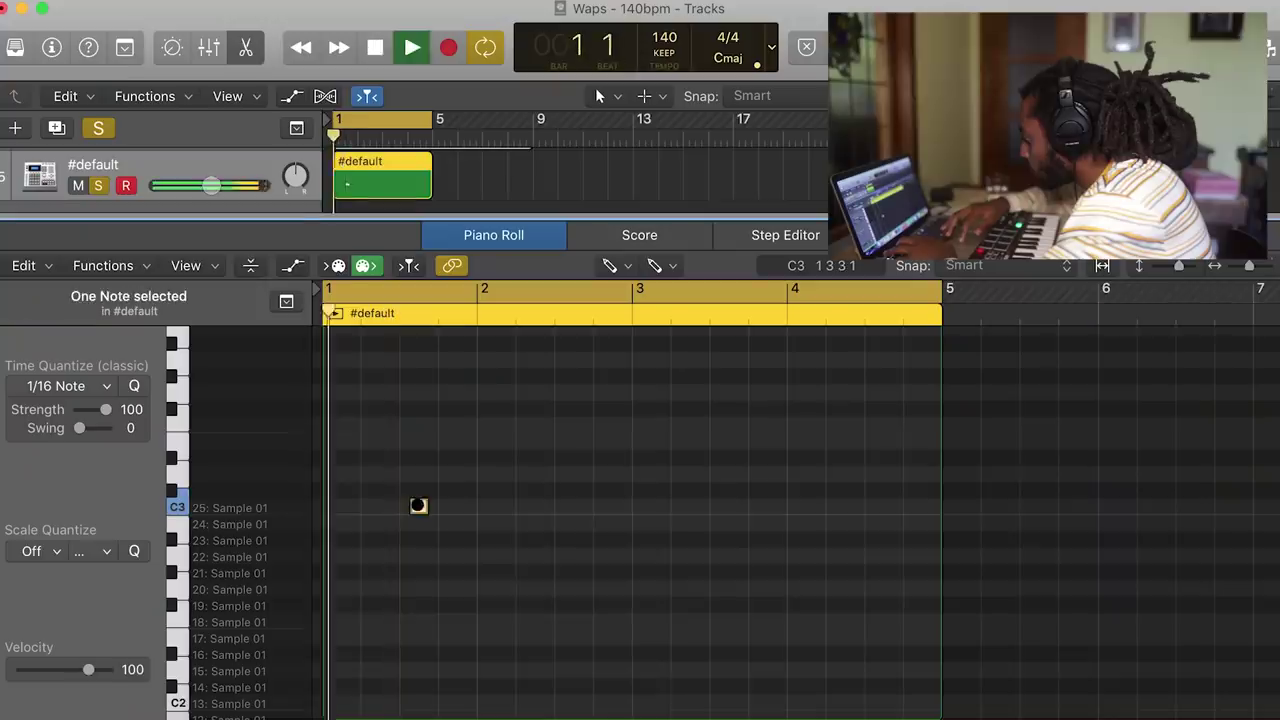
In the #default region, move the first C3 note to bar 1 beat 3 and add C3 notes at bar 2 beat 4 and bar 3 beat 3.
left_click_drag(418, 505, 408, 505)
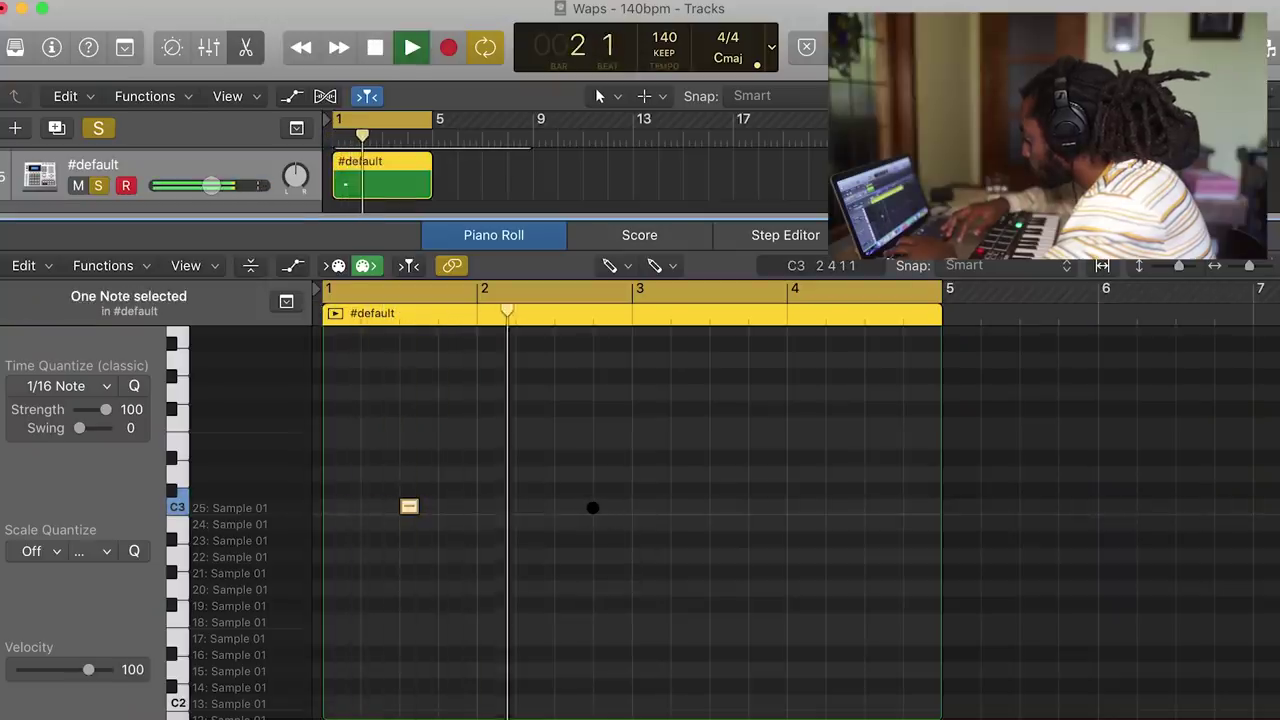
left_click(601, 506)
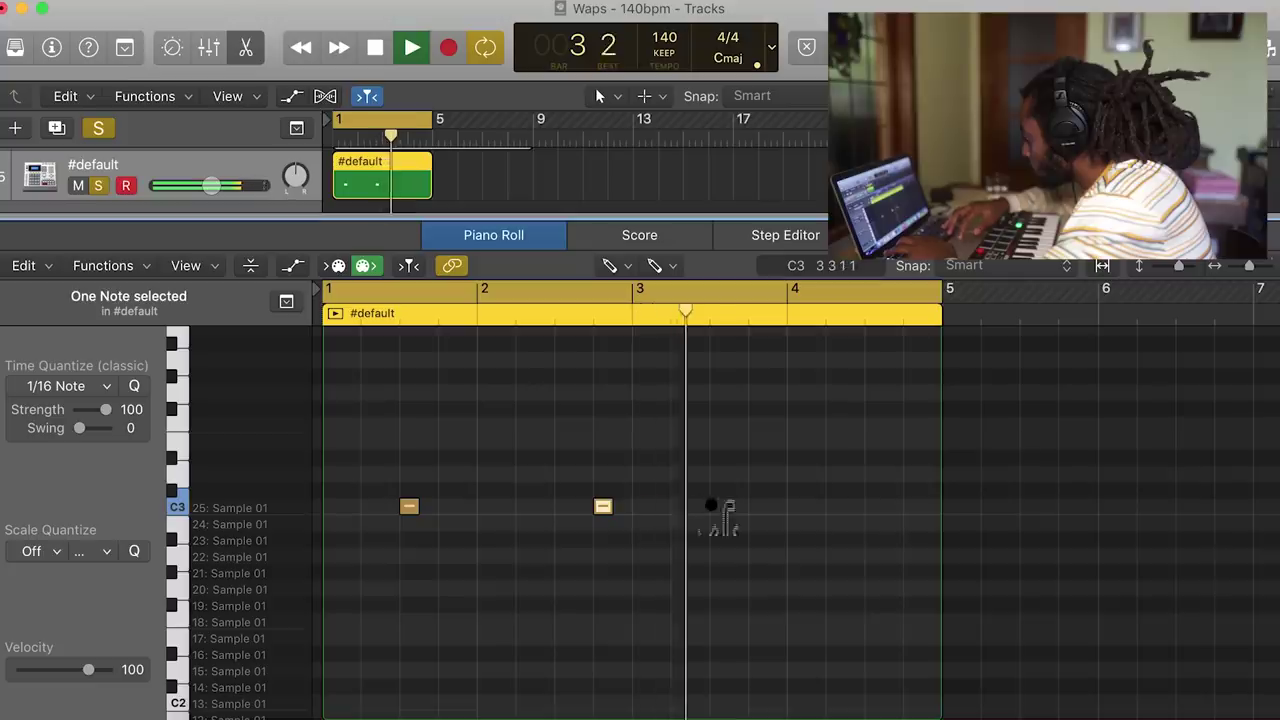
left_click(719, 506)
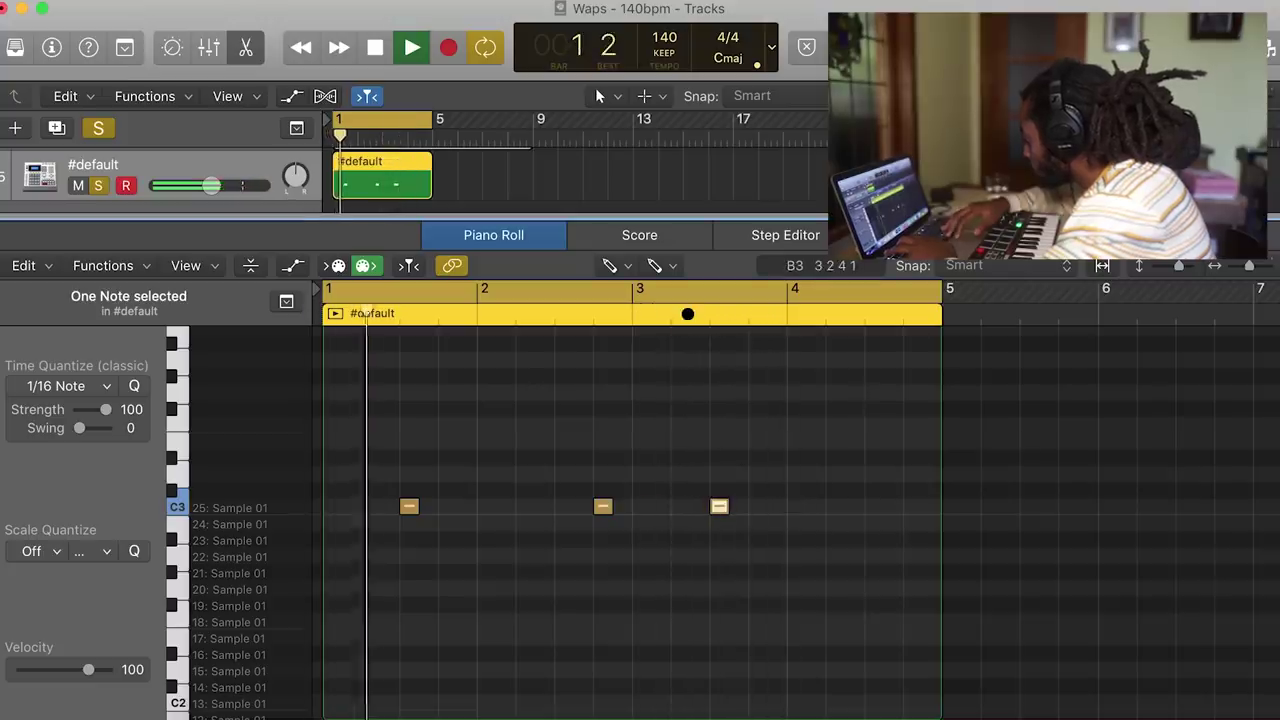
Add C3 notes at velocity 57 halfway through beat 4 of bar 3 and halfway through beat 1 of bar 4.
left_click(777, 505)
key("space")
key("space")
left_click(826, 507)
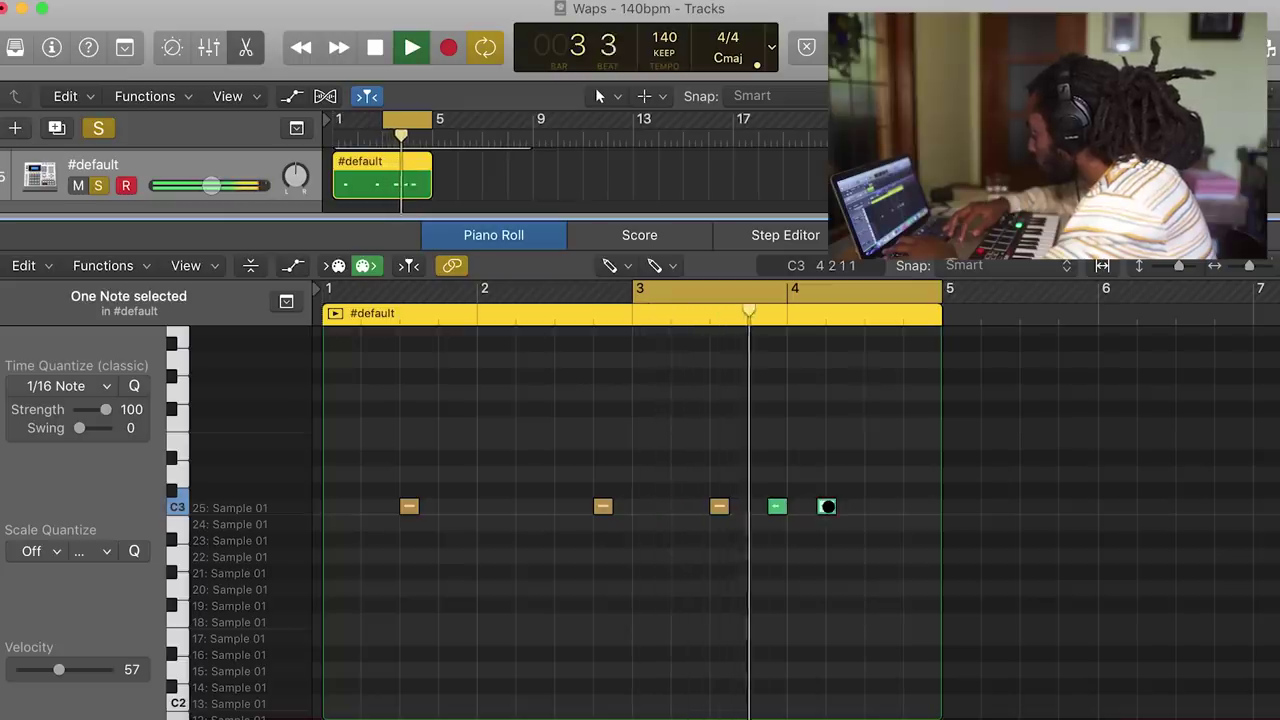
left_click_drag(826, 506, 816, 506)
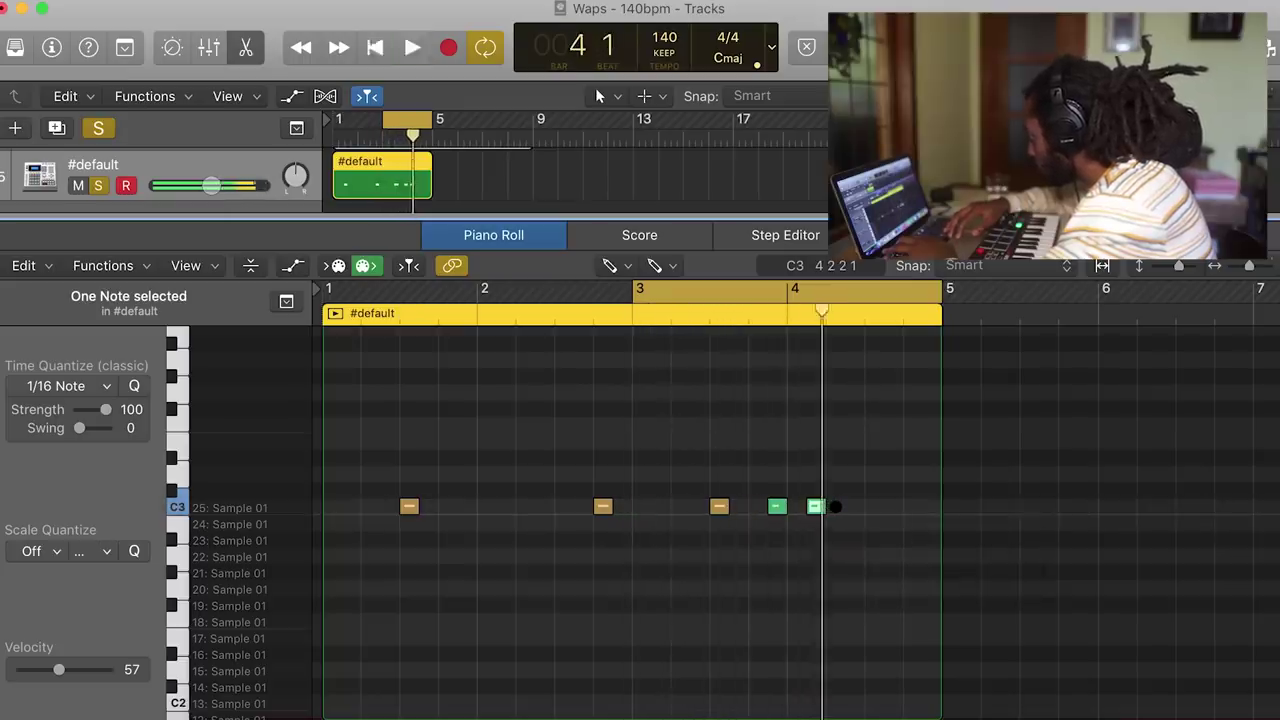
Add three more C3 notes in bar 4, on beat 2 and halfway through beats 3 and 4.
left_click(835, 506)
left_click(931, 506)
left_click(874, 506)
left_click_drag(874, 506, 894, 506)
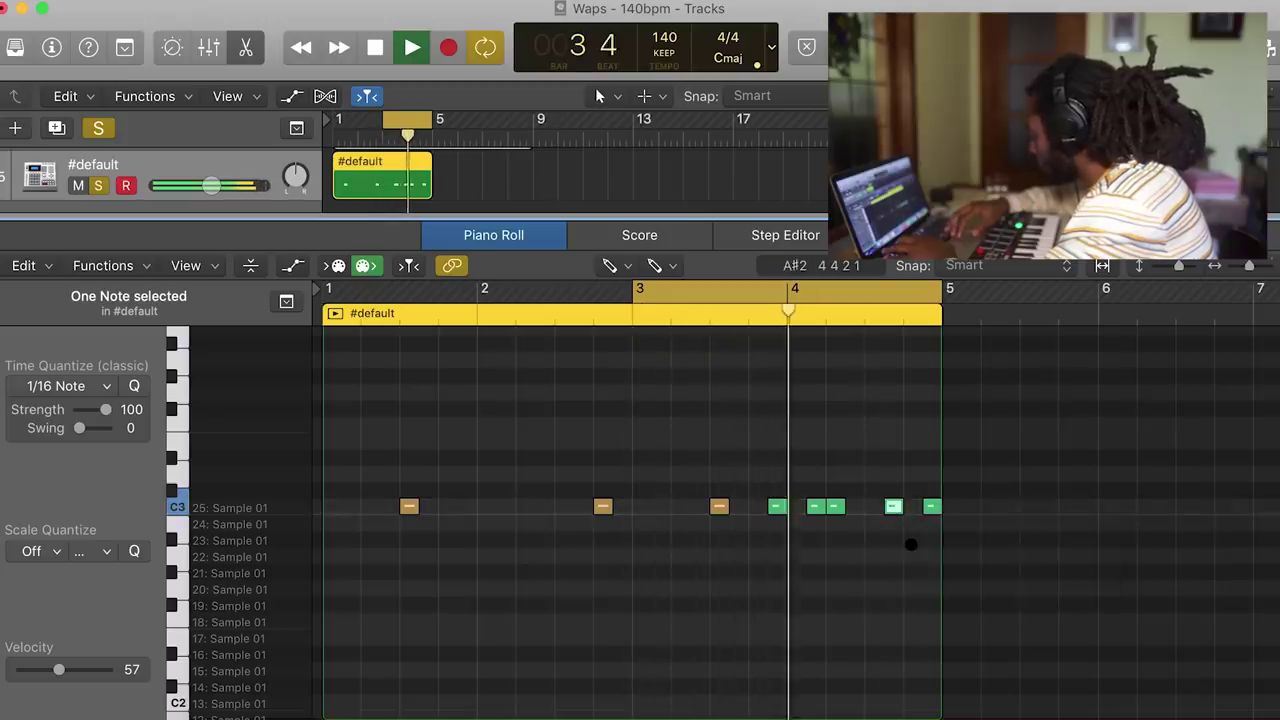
Raise the last C3 note's velocity to 93, play back the pattern, and close the note editor.
left_click(931, 506)
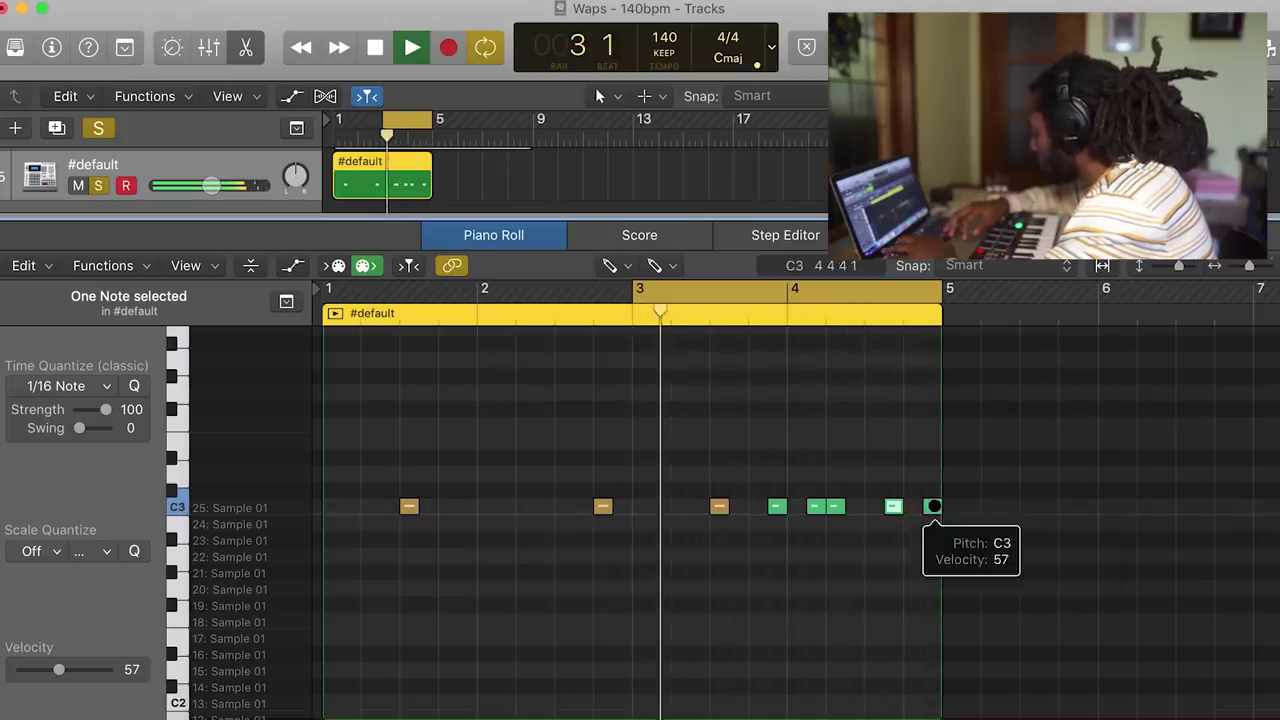
key("space")
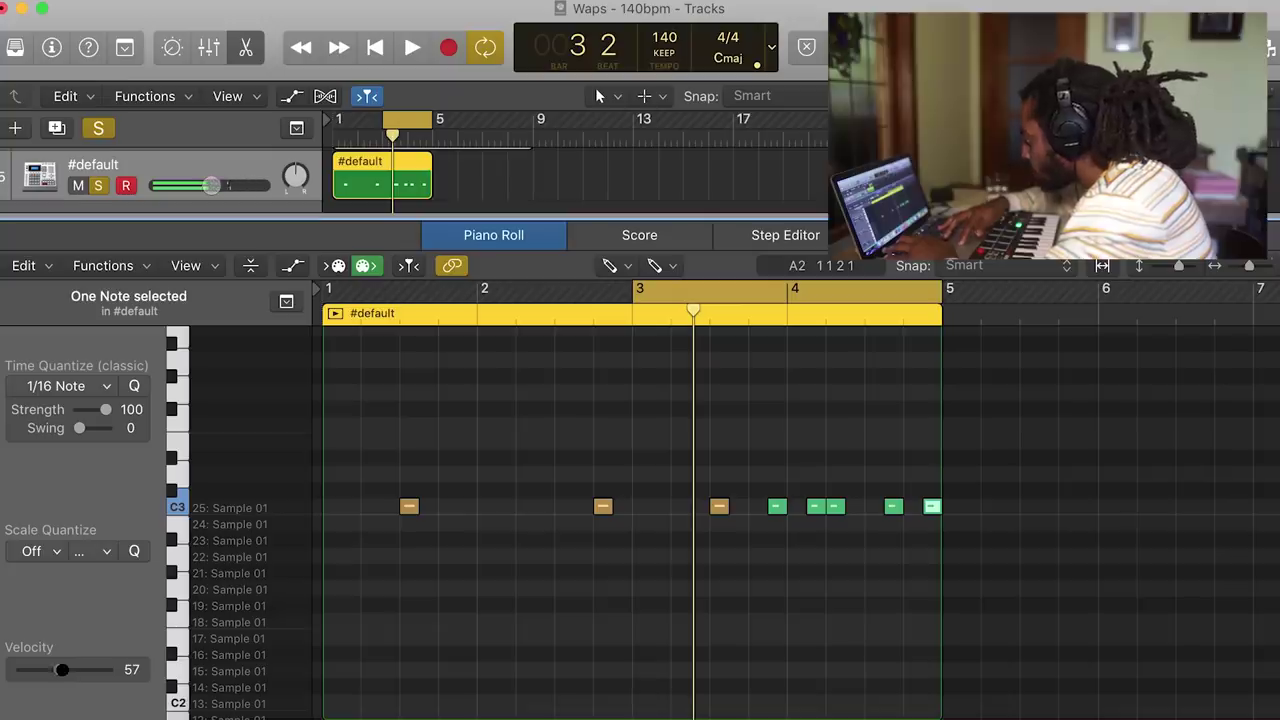
key("space")
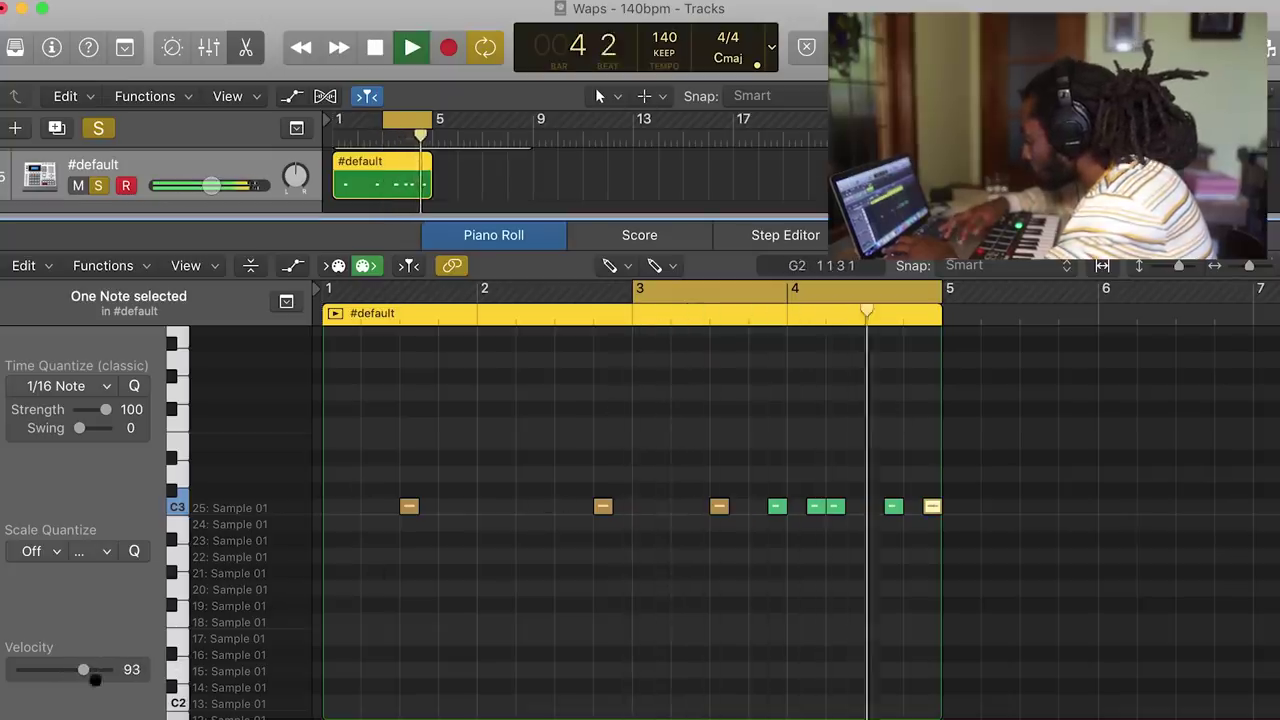
key("space")
left_click(246, 50)
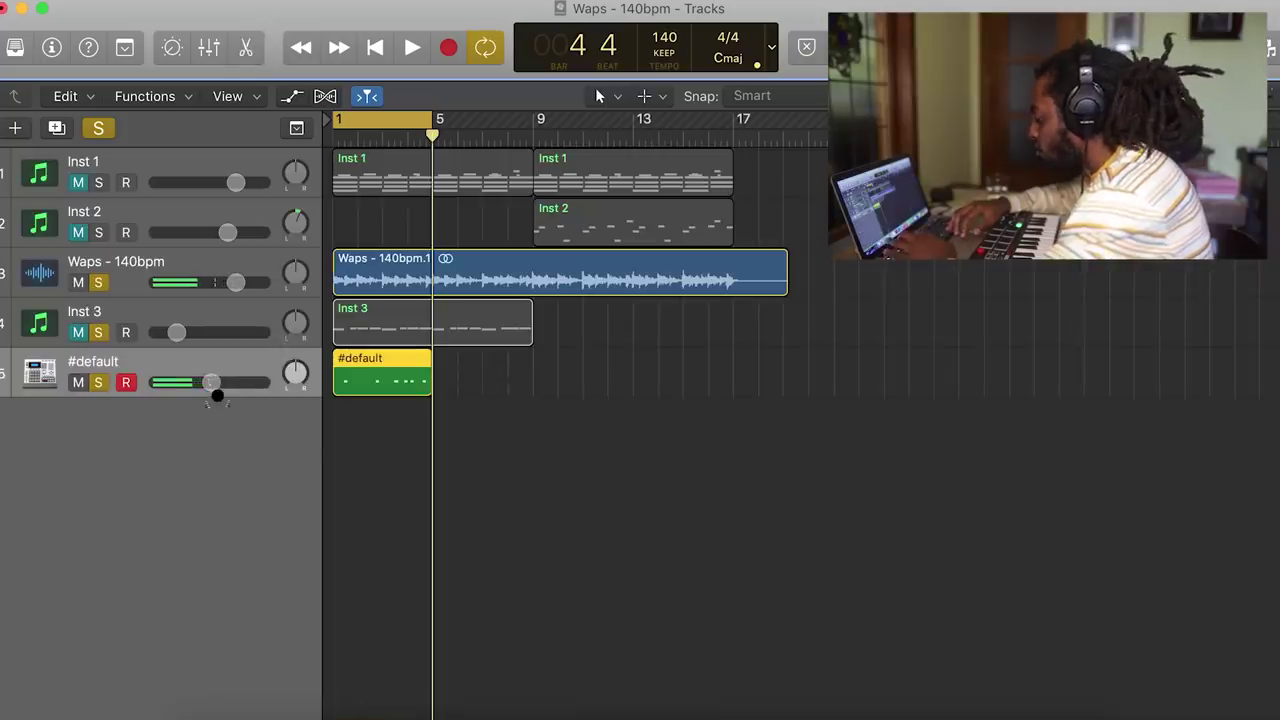
Create another #default drum track with the same settings, and show the channel strip inspector.
key("super+d")
left_click(52, 47)
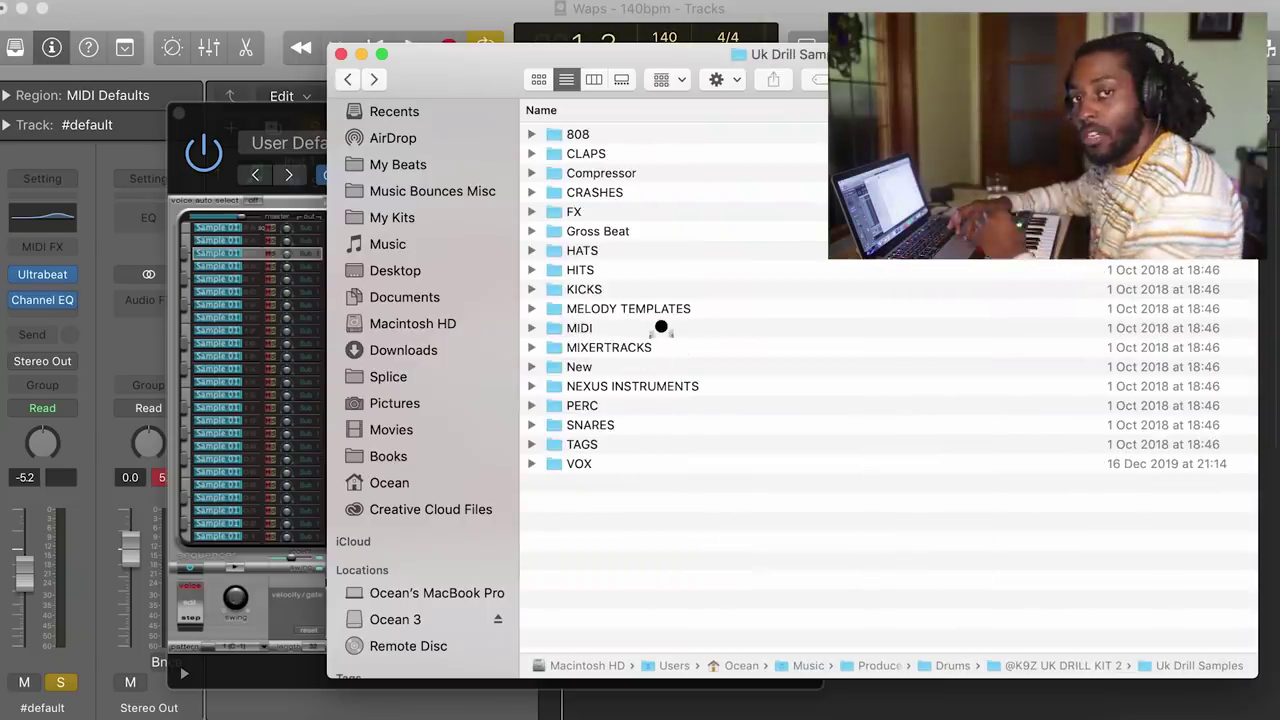
Audition kick samples in the drill kit's KICKS folder, including both YaDadsDoorDown kicks and Mika v2 Kick, and return to Logic Pro.
left_click(590, 325)
double_click(588, 289)
left_click(625, 366)
left_click(620, 562)
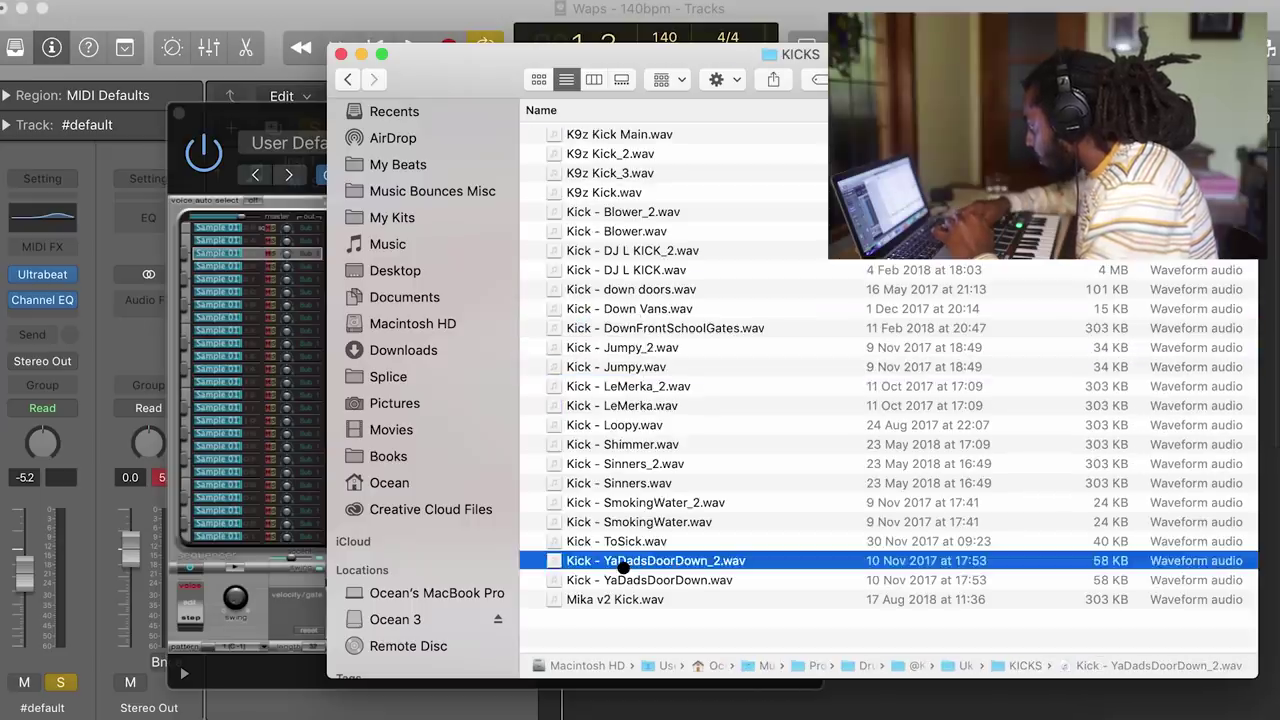
key("space")
key("Down")
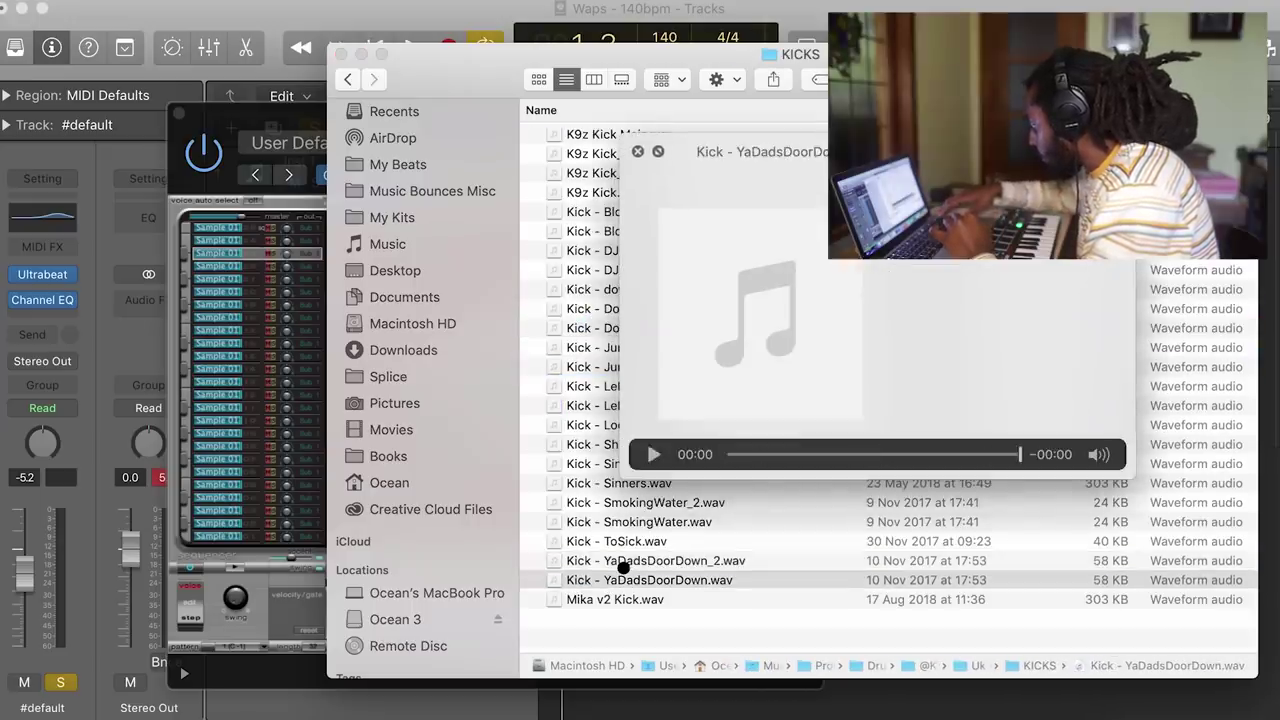
key("Down")
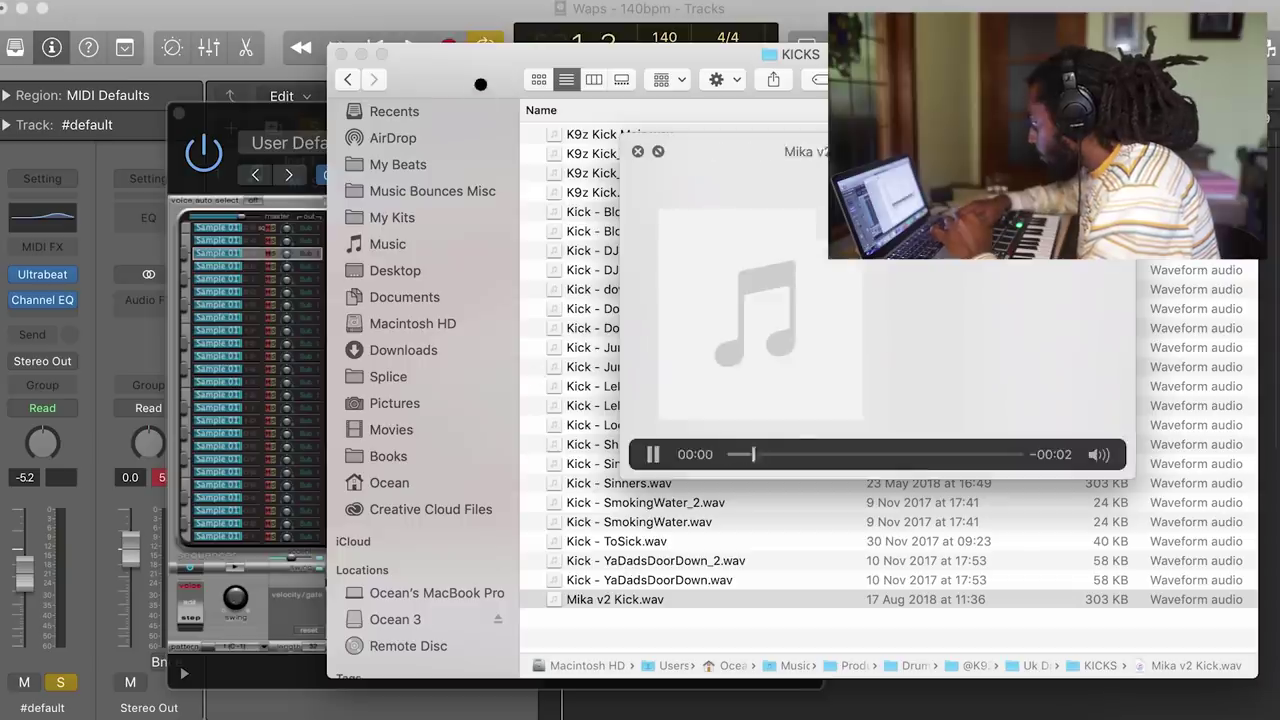
key("super+Tab")
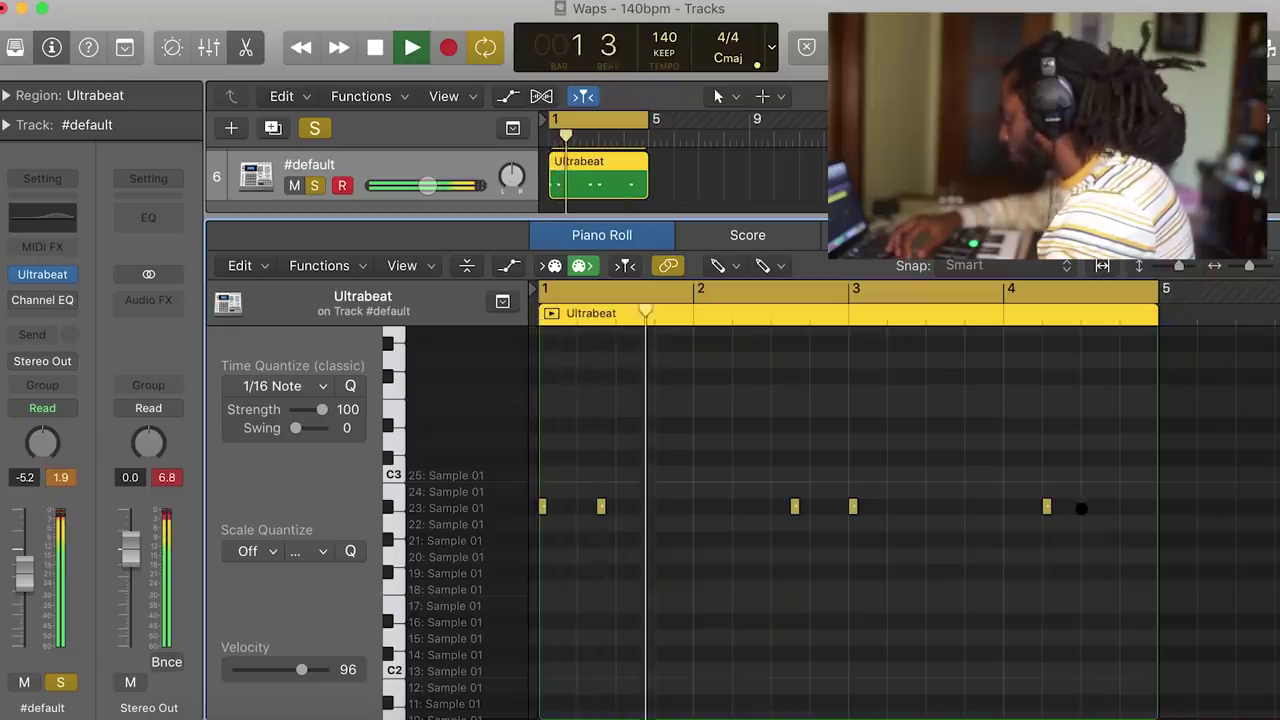
Add an A#2 note at bar 4 beat 3 in the Ultrabeat region, and close the note editor.
left_click(1085, 507)
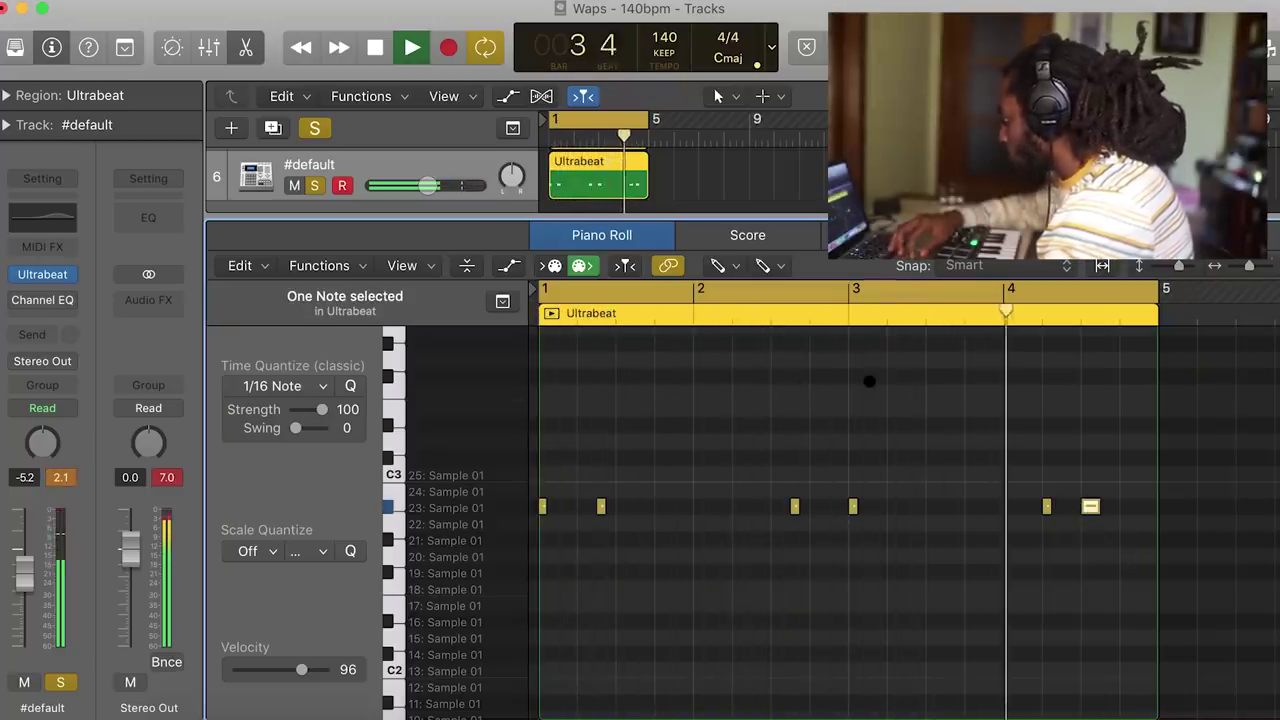
left_click(244, 50)
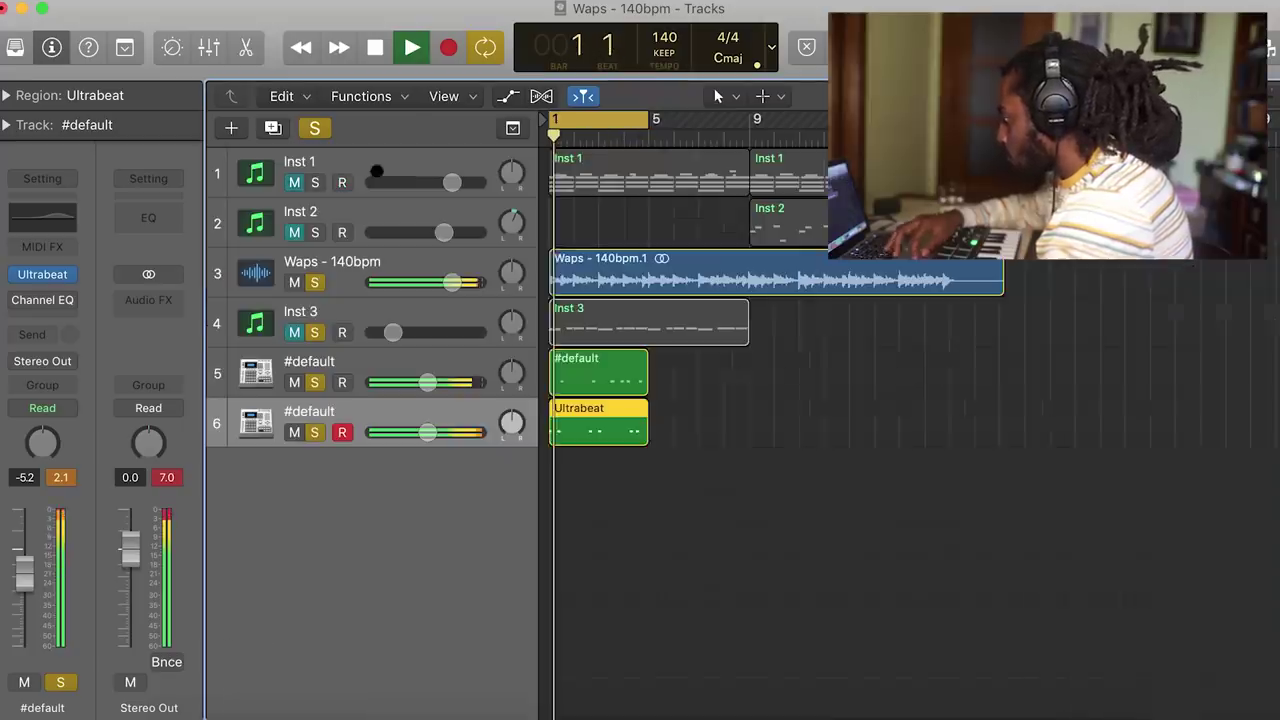
Stop playback and repeat the Ultrabeat and #default drum regions once each to fill eight bars.
key("space")
key("super+r")
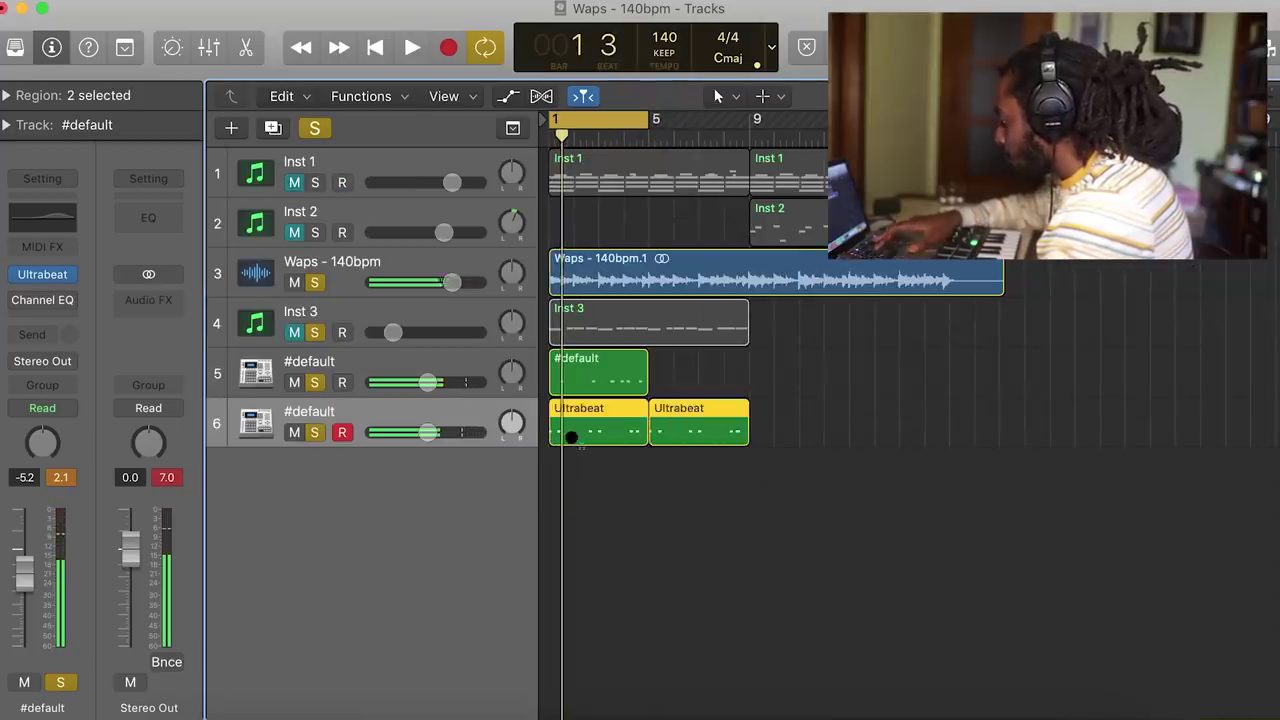
left_click(576, 389)
key("super+r")
left_click(446, 405)
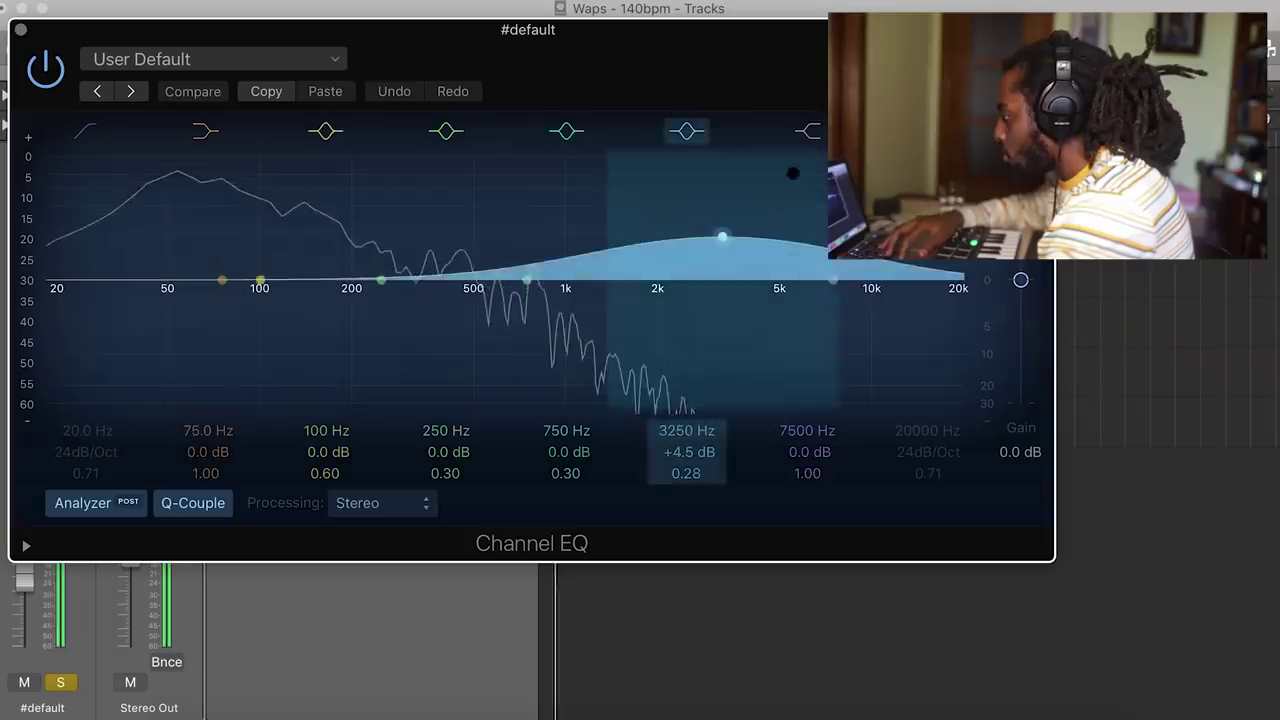
Switch off the 3250 Hz band in the #default track's Channel EQ, enable the low cut and adjust the lower bands.
left_click(686, 131)
left_click(86, 131)
left_click_drag(65, 331, 170, 306)
left_click_drag(389, 283, 418, 268)
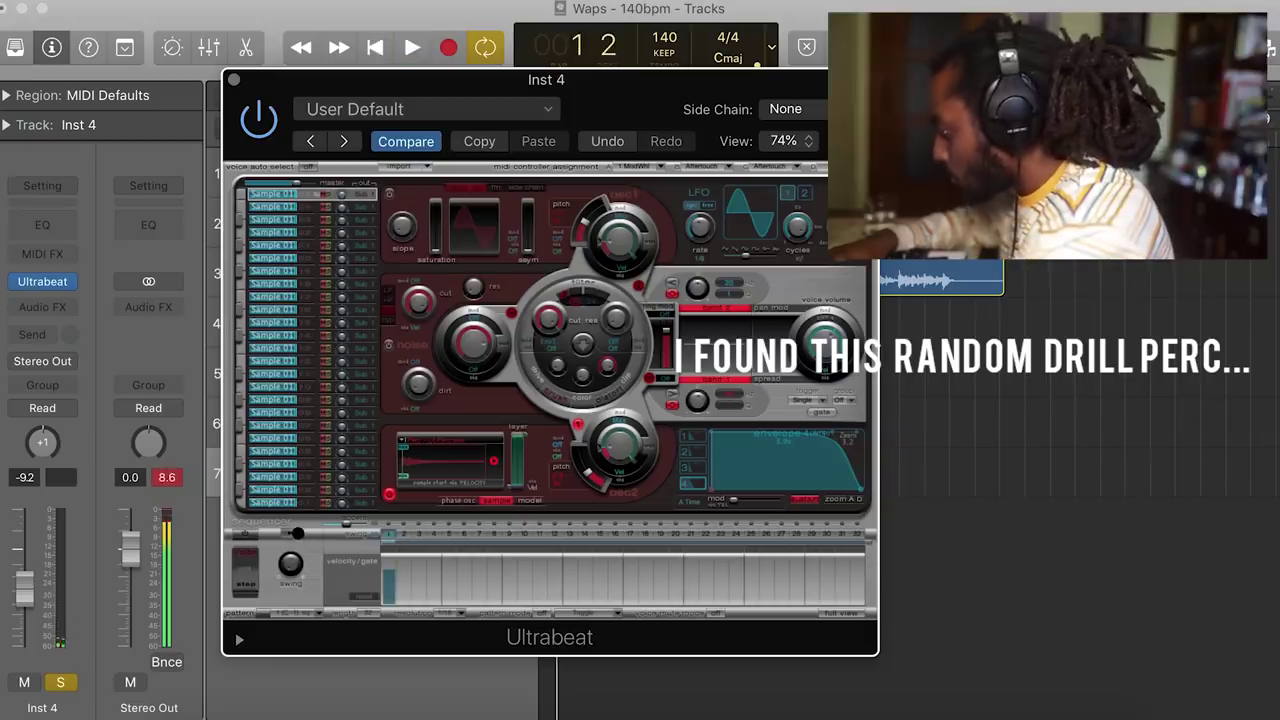
Insert a stereo Echo on Inst 4 with 40% wet, a 1/2 note delay and about 45% feedback.
left_click(290, 533)
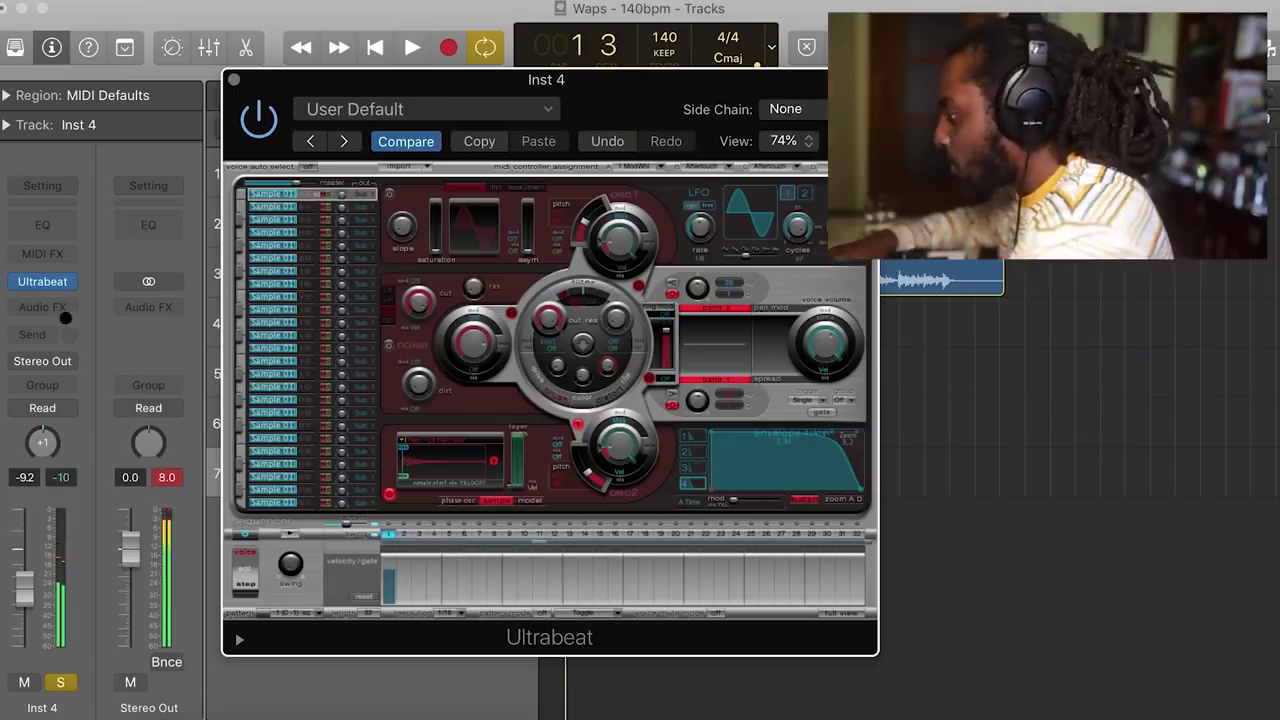
left_click(52, 308)
mouse_move(150, 346)
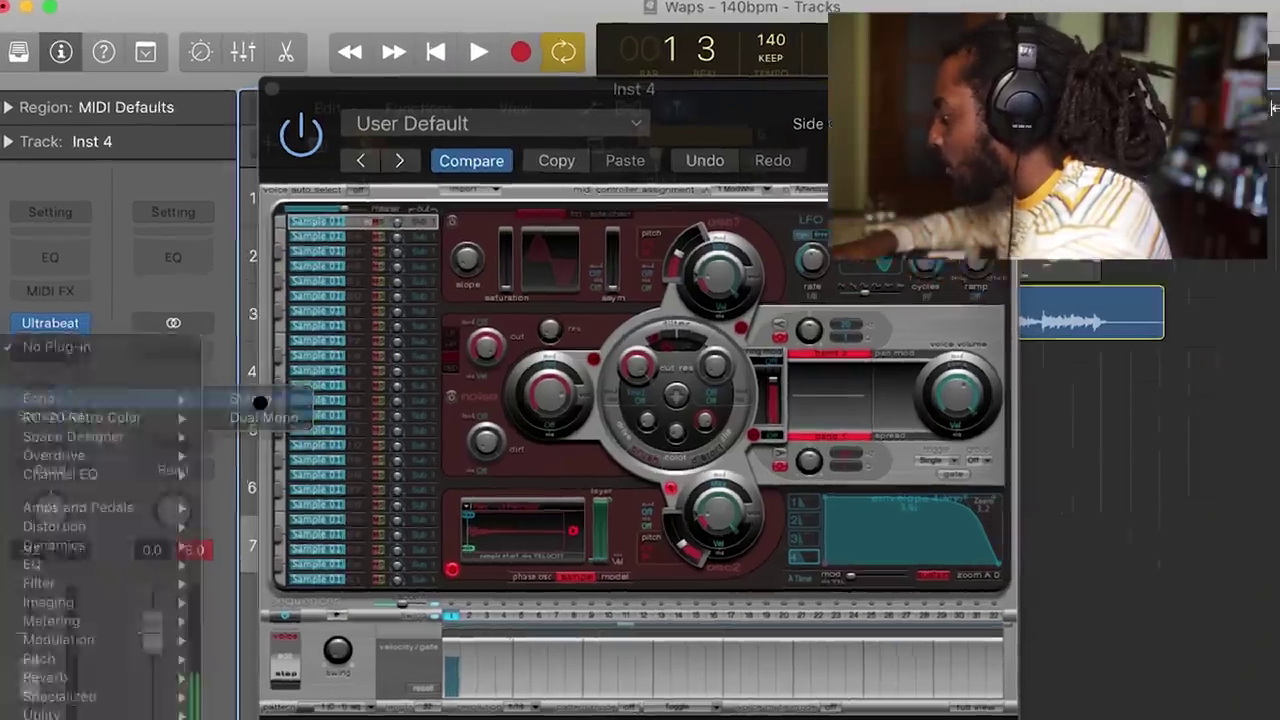
left_click(260, 403)
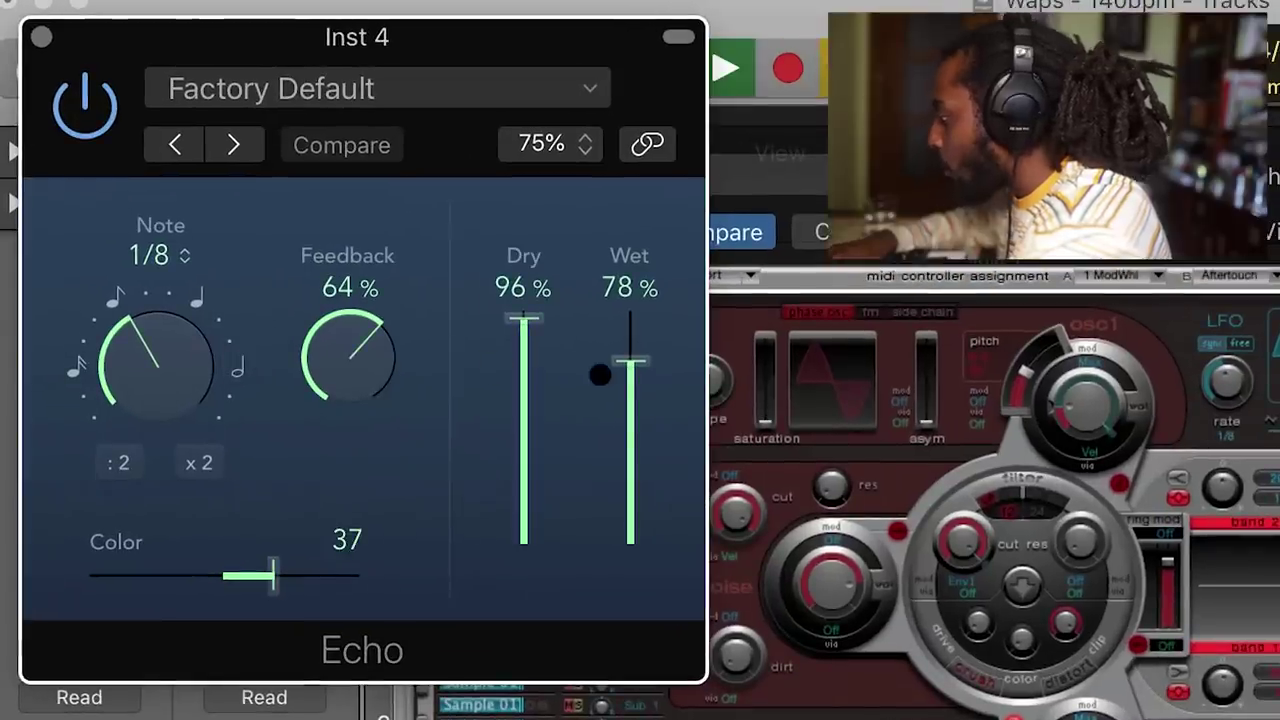
left_click_drag(629, 364, 627, 449)
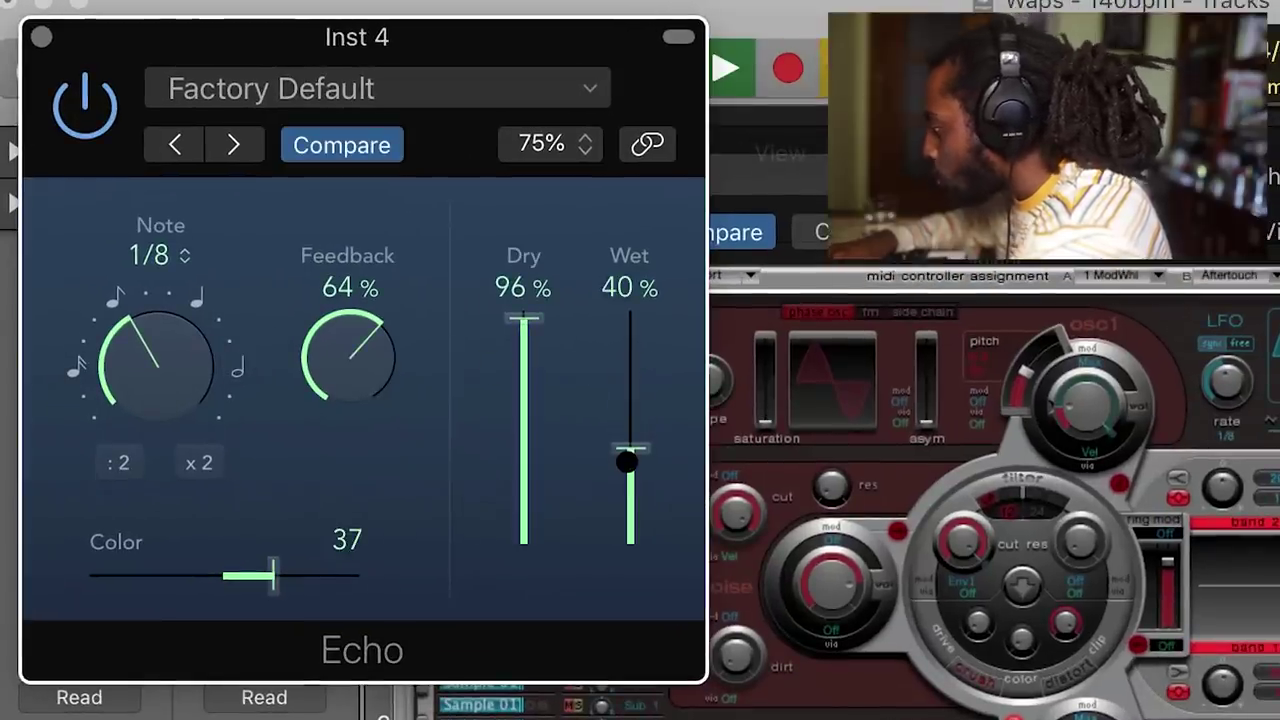
key("space")
left_click_drag(142, 222, 163, 113)
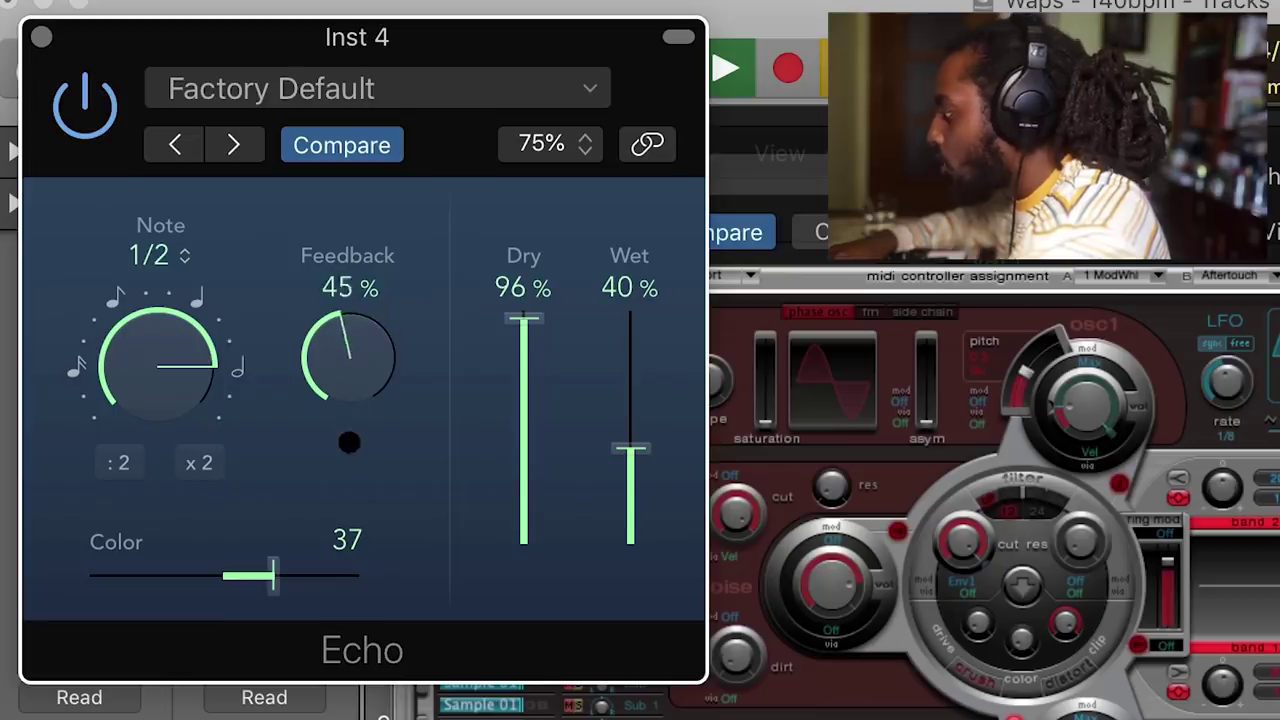
left_click_drag(345, 427, 338, 403)
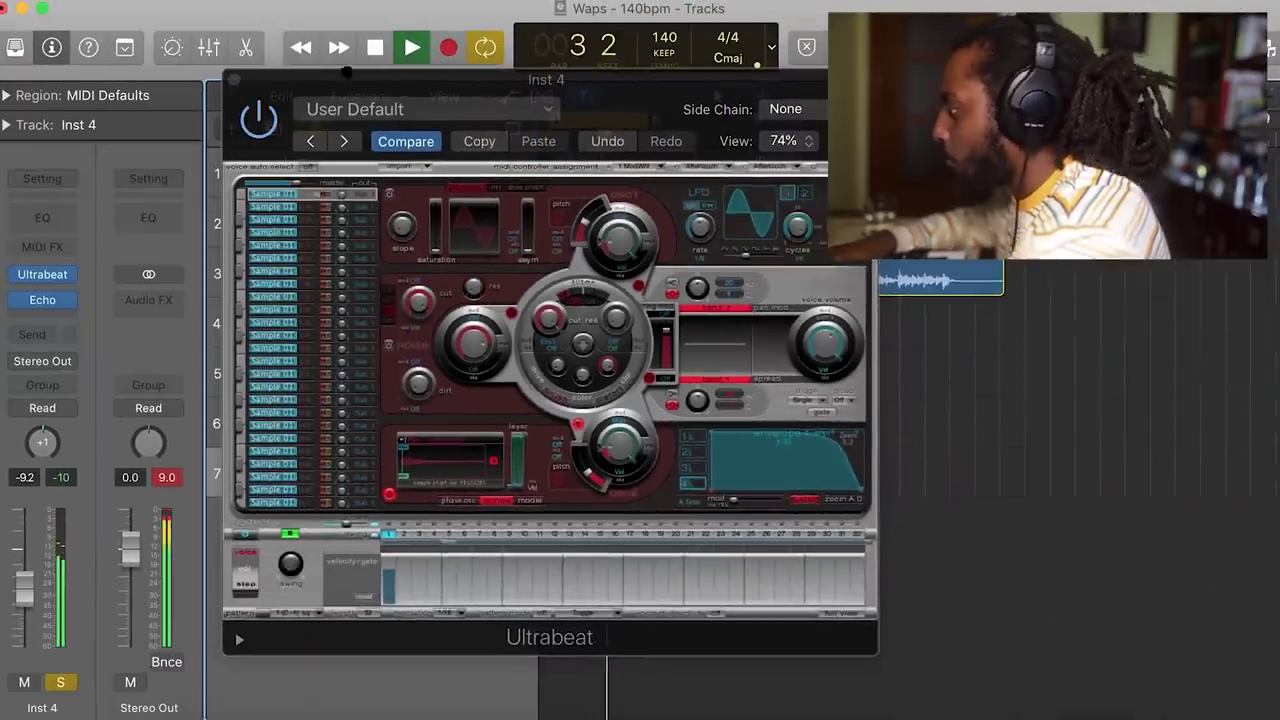
Place the Ultrabeat percussion pattern at bar 1 of the Inst 4 track, repeat the region and move the copy to bar 5.
left_click_drag(346, 72, 758, 48)
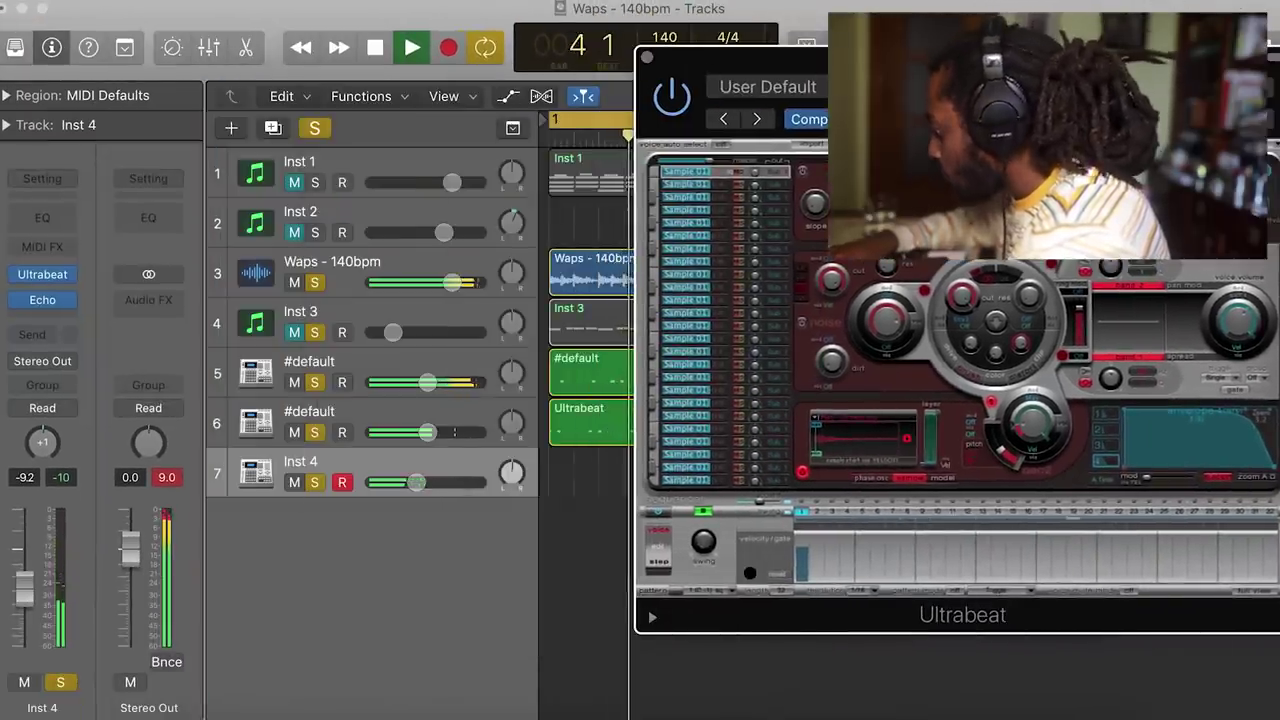
left_click_drag(606, 545, 575, 478)
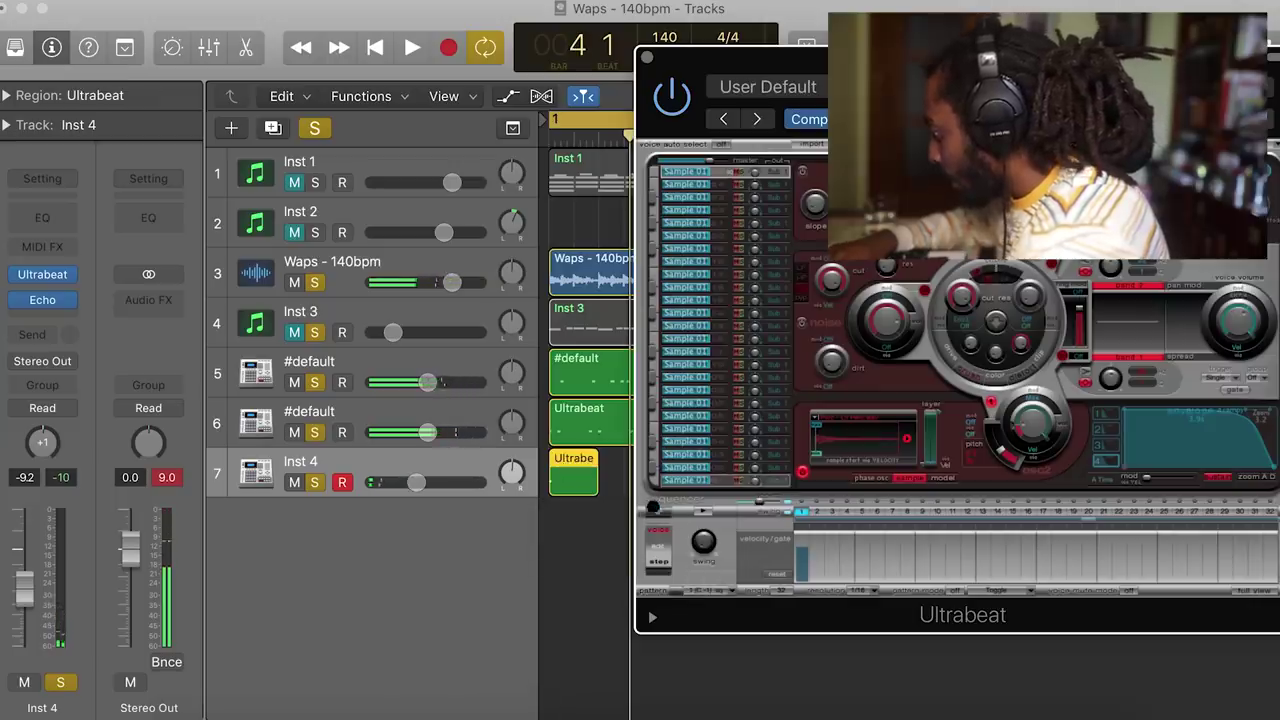
left_click(647, 56)
key("super+r")
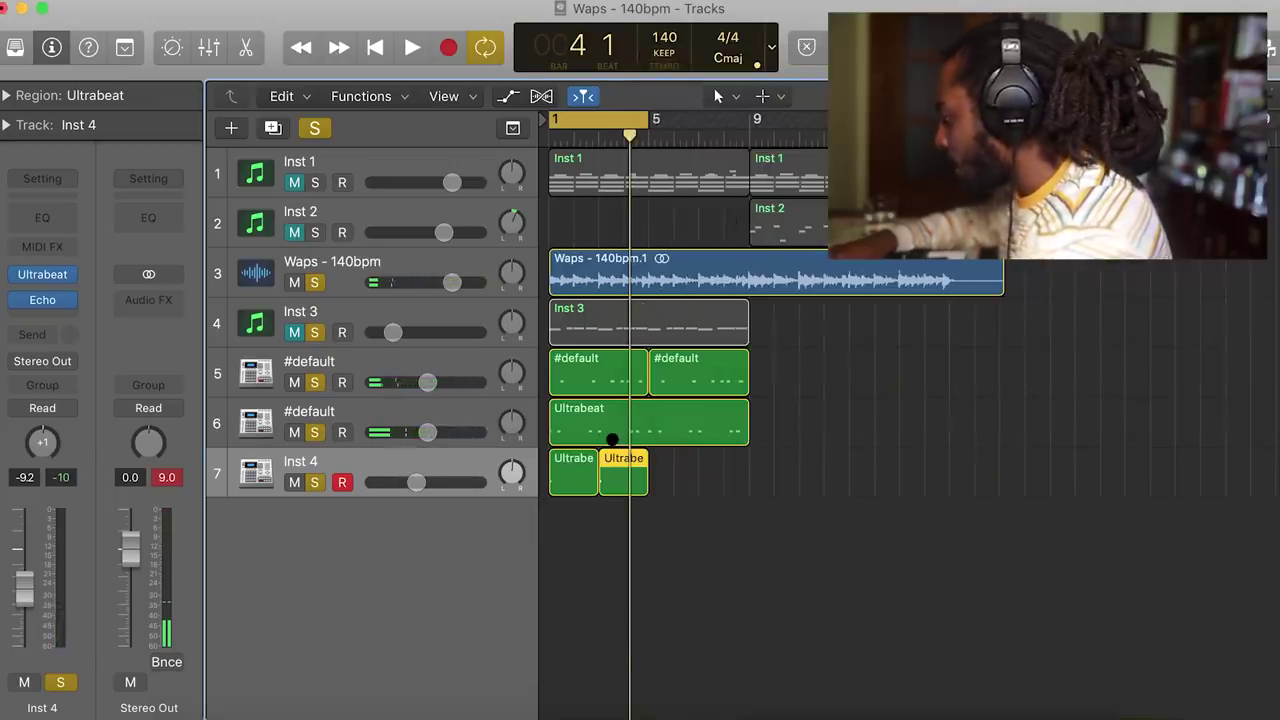
left_click_drag(620, 467, 651, 464)
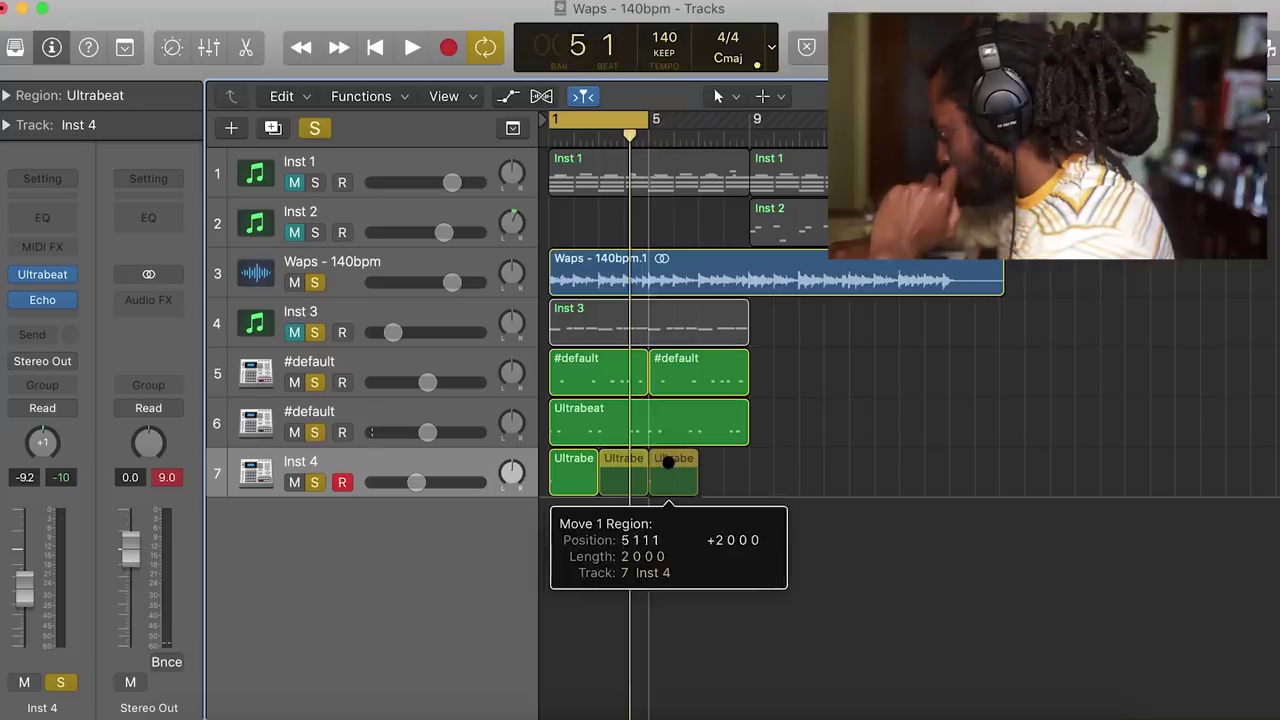
Duplicate the Inst 4 track, place its new Ultrabeat pattern at bar 1 and repeat the region to fill eight bars.
key("super+d")
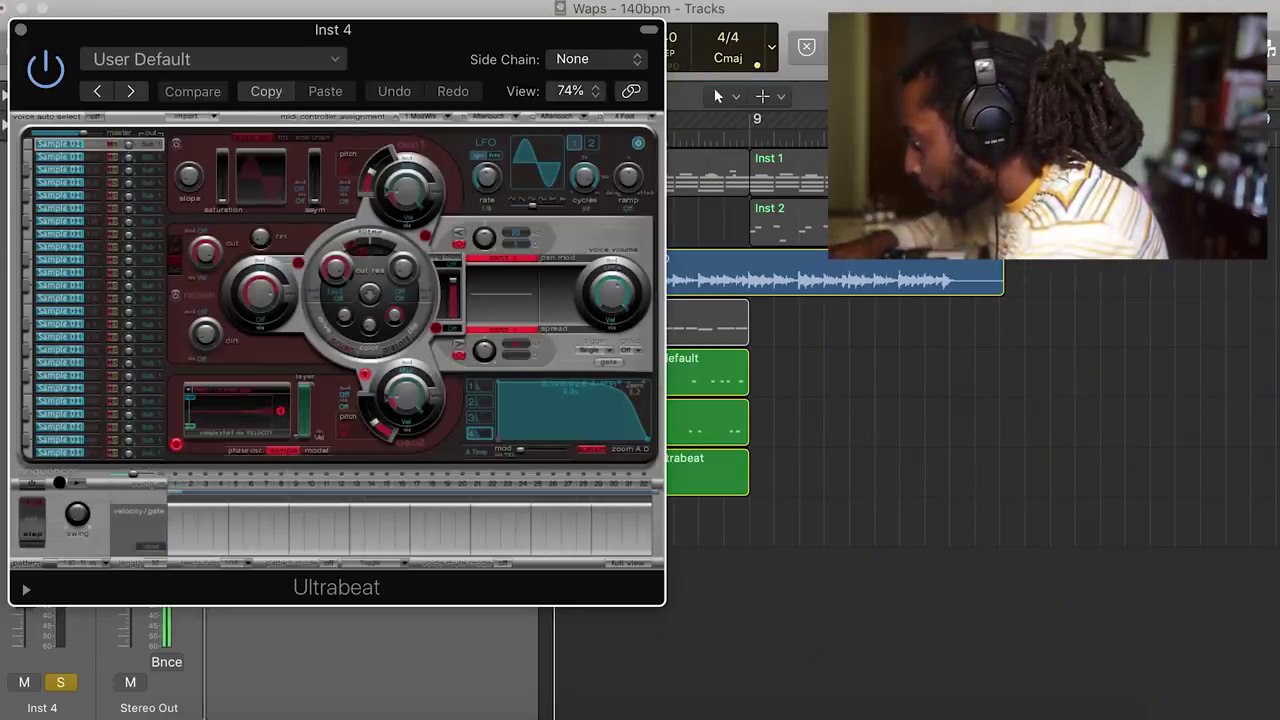
key("space")
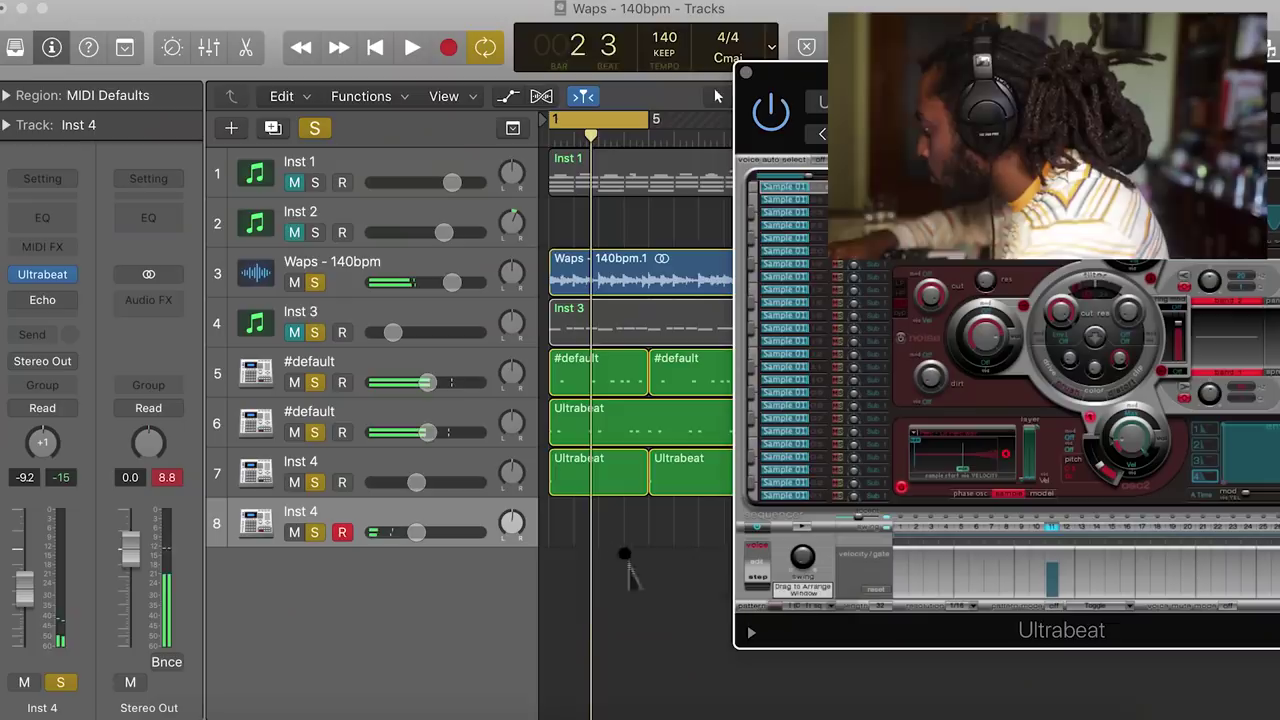
key("super+v")
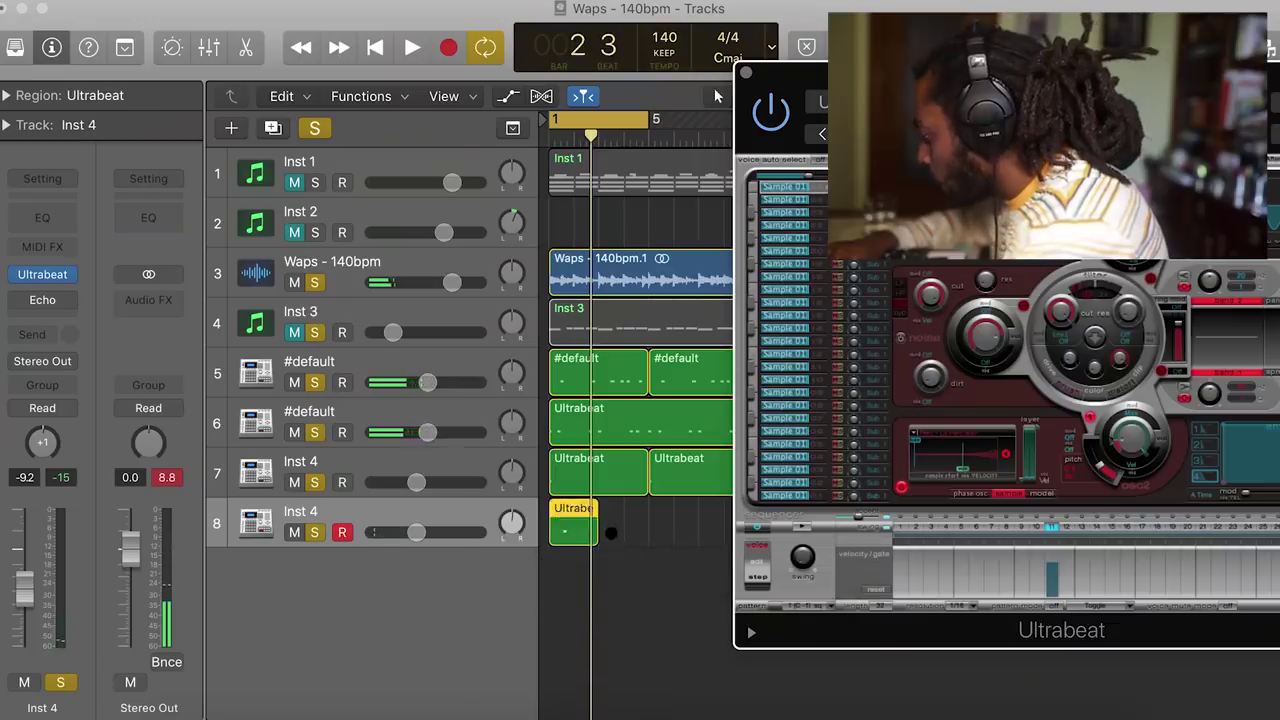
key("super+r")
key("super+r")
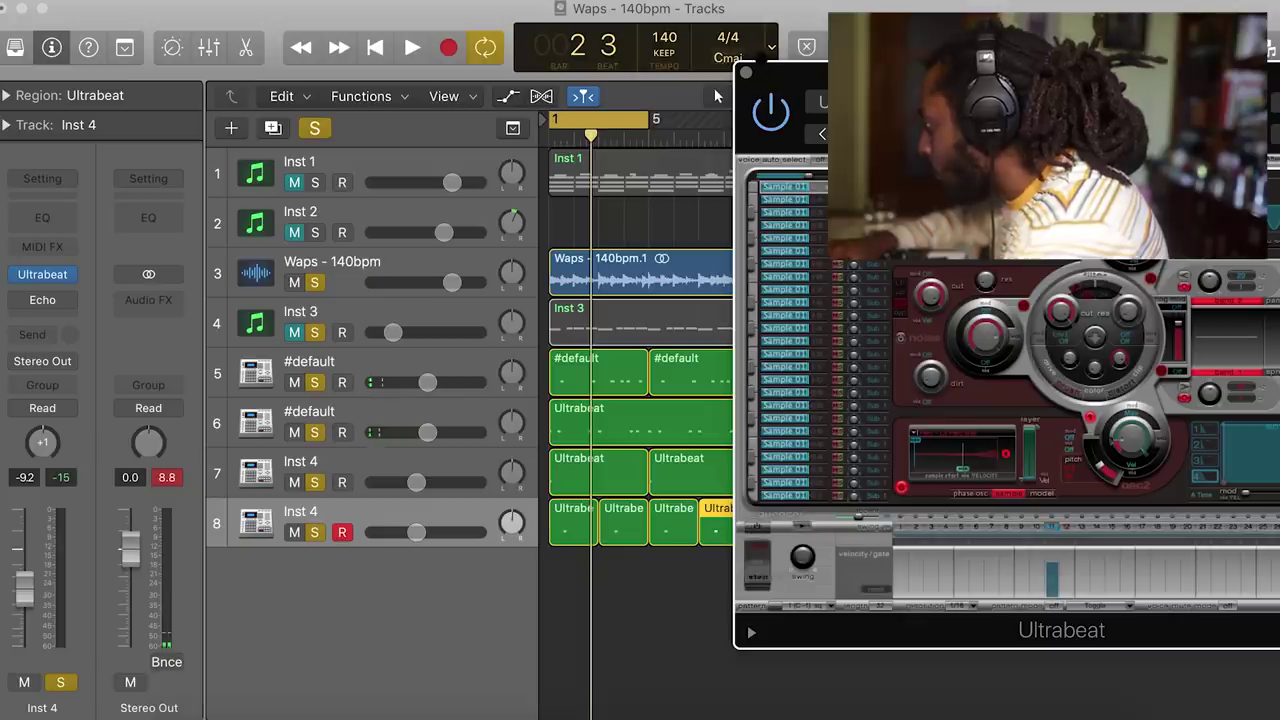
Pan the Inst 4 part on track 7 left to about -20 and the part on track 8 slightly right.
left_click_drag(510, 477, 510, 476)
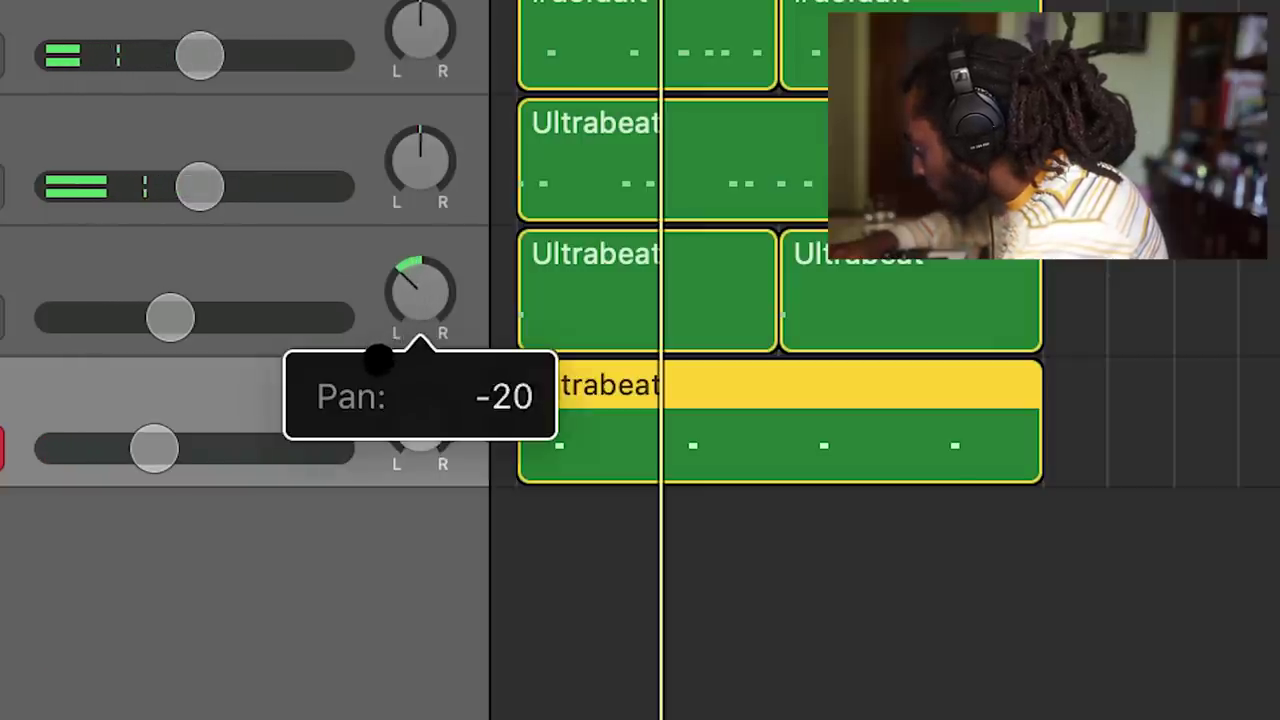
left_click_drag(414, 422, 391, 395)
left_click_drag(417, 329, 423, 300)
left_click_drag(421, 400, 420, 421)
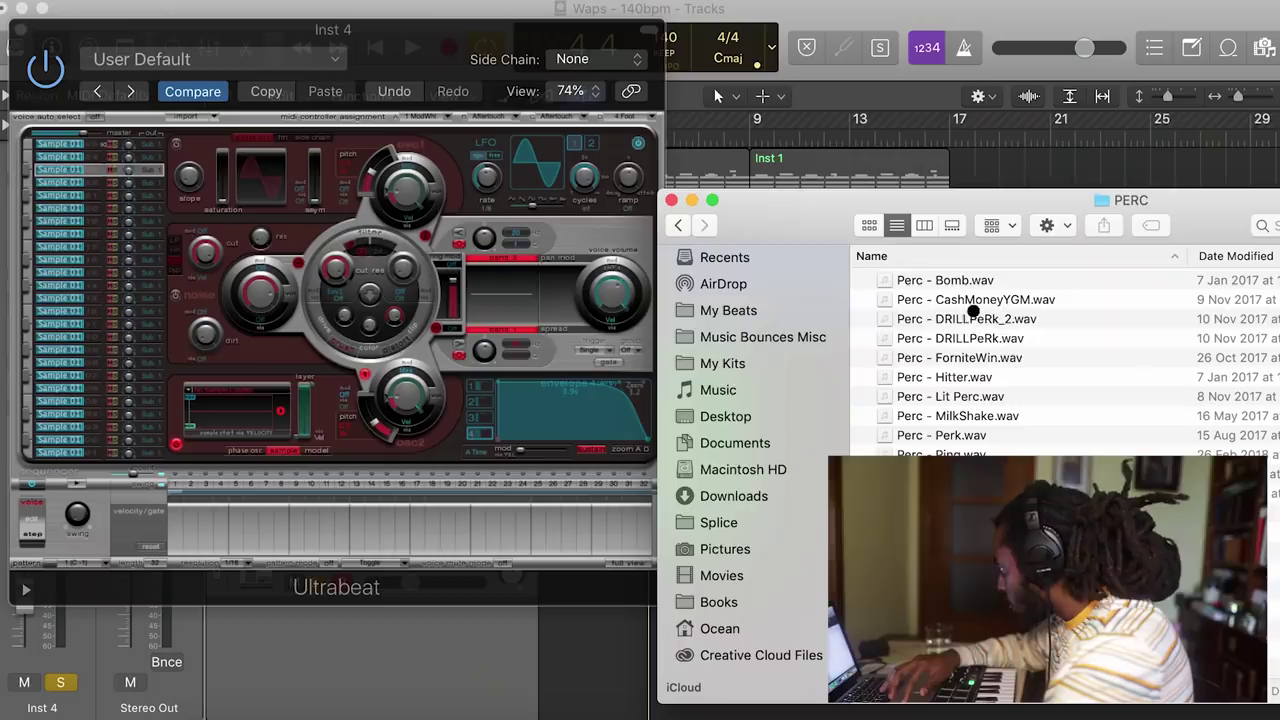
Preview Perc - DRILLPeRk_2.wav in the PERC folder.
left_click(973, 315)
key("space")
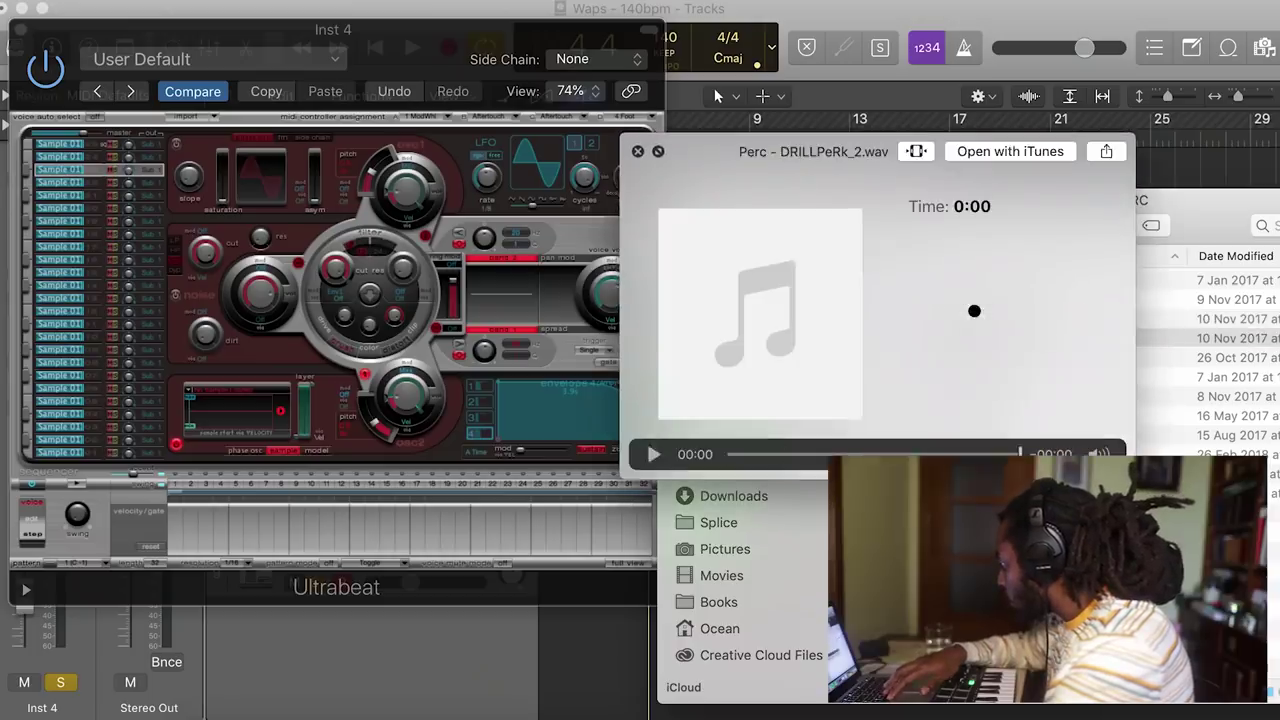
key("space")
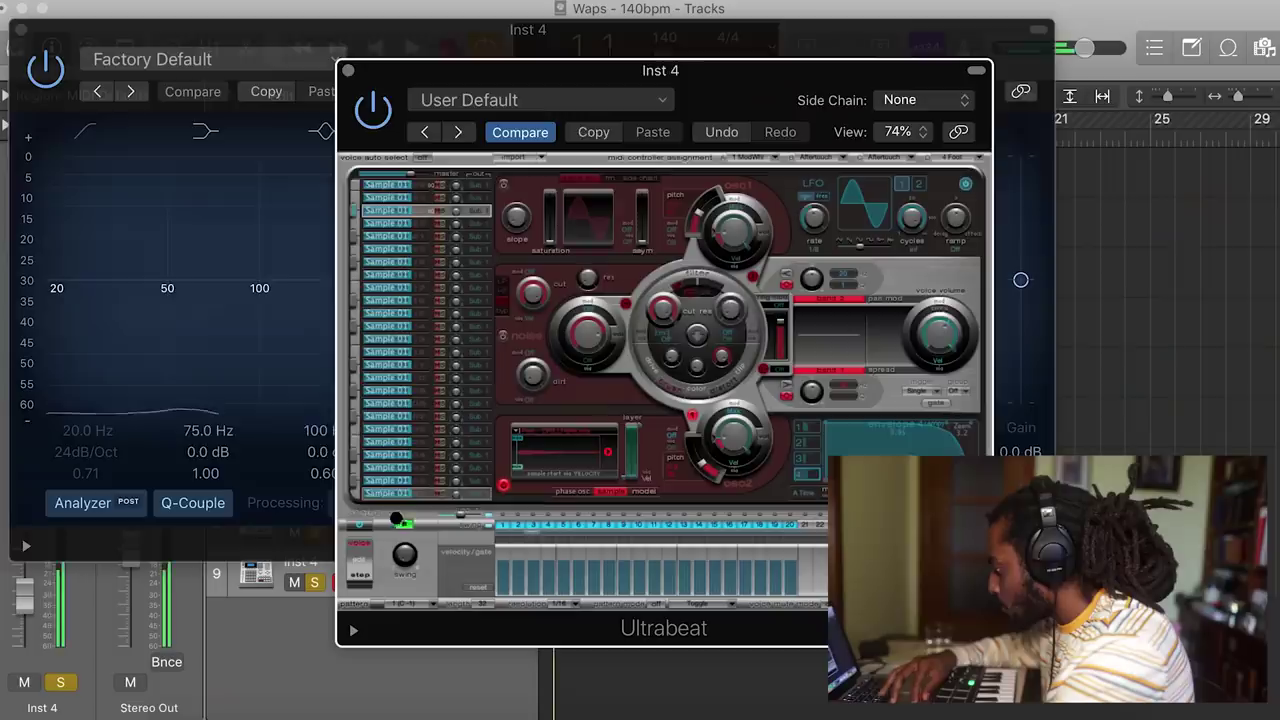
Roll off the low frequencies in the Channel EQ of the Inst 4 track on track 9.
left_click(280, 337)
left_click_drag(60, 231, 858, 280)
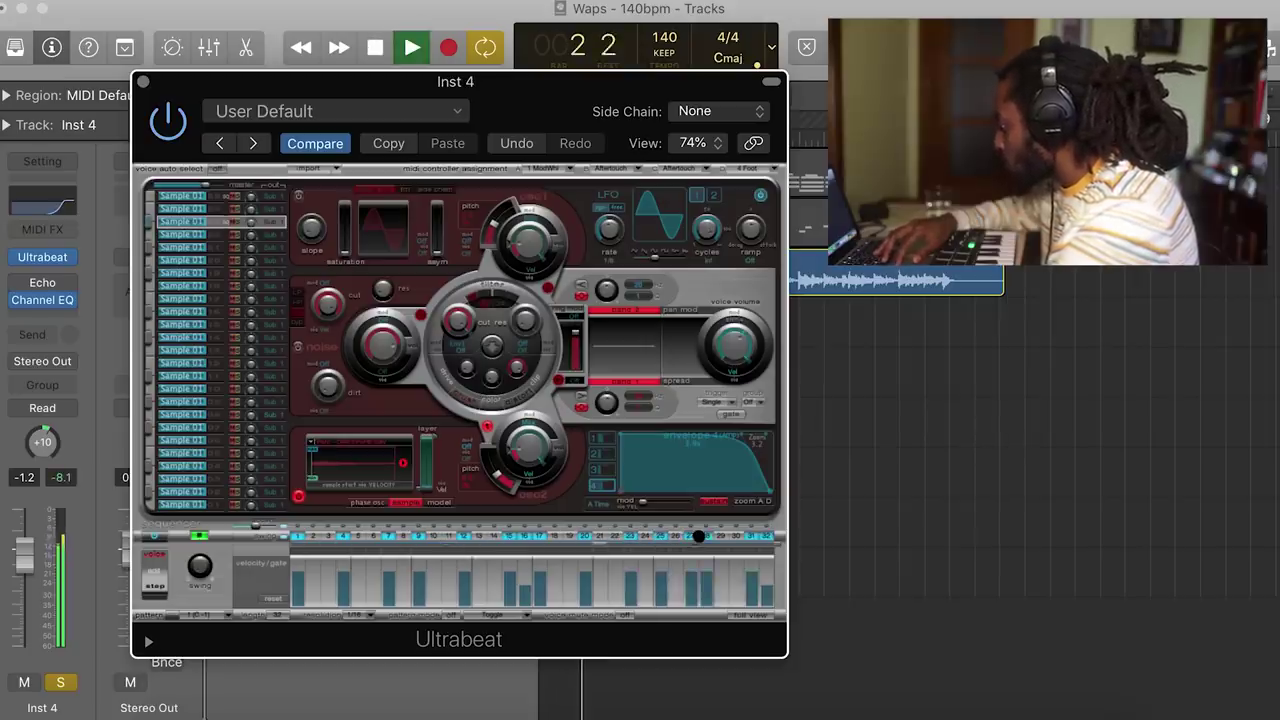
Lower the velocity of step 27 in track 9's Ultrabeat sequencer and play the pattern back.
left_click_drag(688, 576, 690, 592)
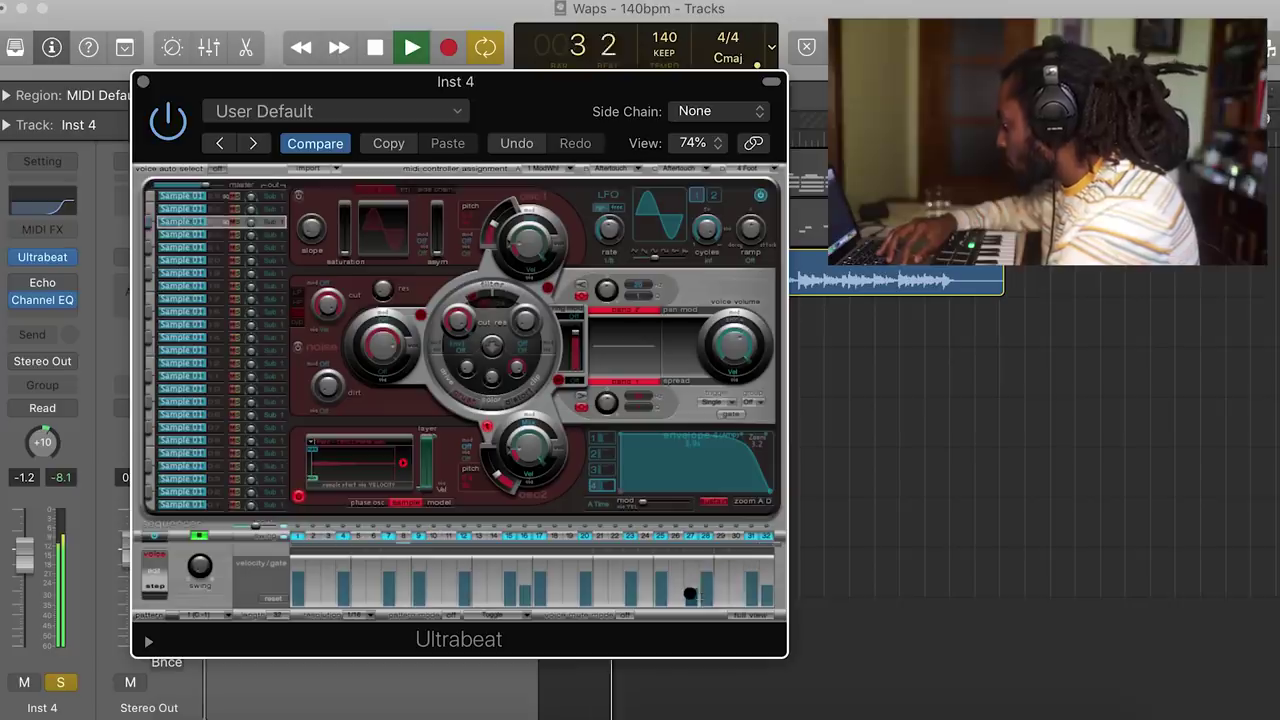
key("space")
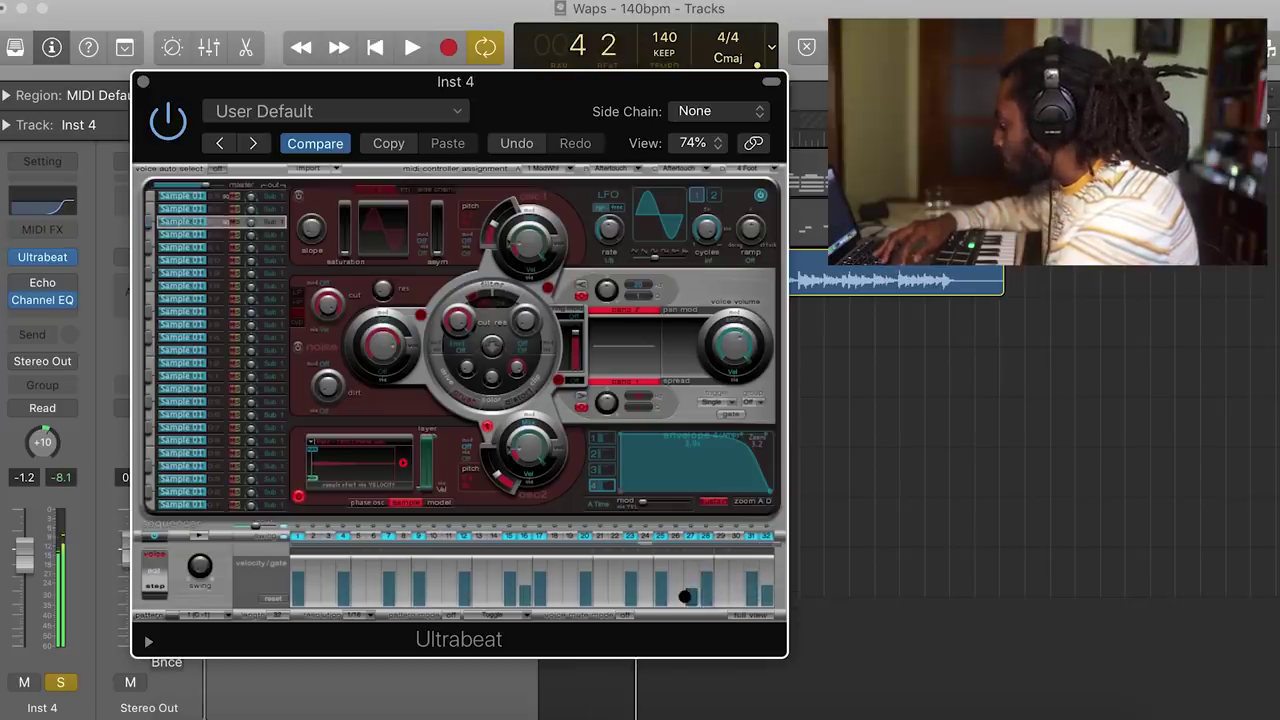
left_click_drag(690, 595, 691, 595)
key("space")
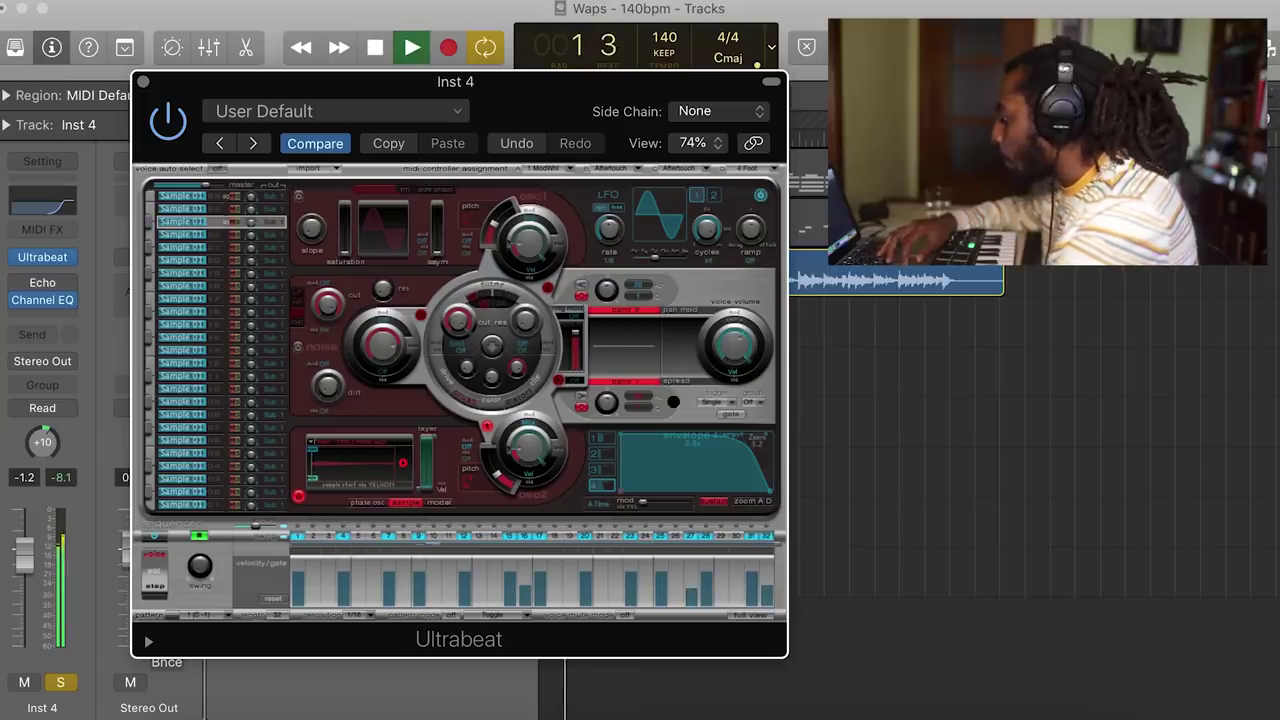
Place the Ultrabeat pattern at bar 1 of track 9, repeat it to fill eight bars and pan the track left.
left_click_drag(556, 80, 1178, 83)
left_click_drag(800, 585, 622, 600)
key("super+r")
key("super+r")
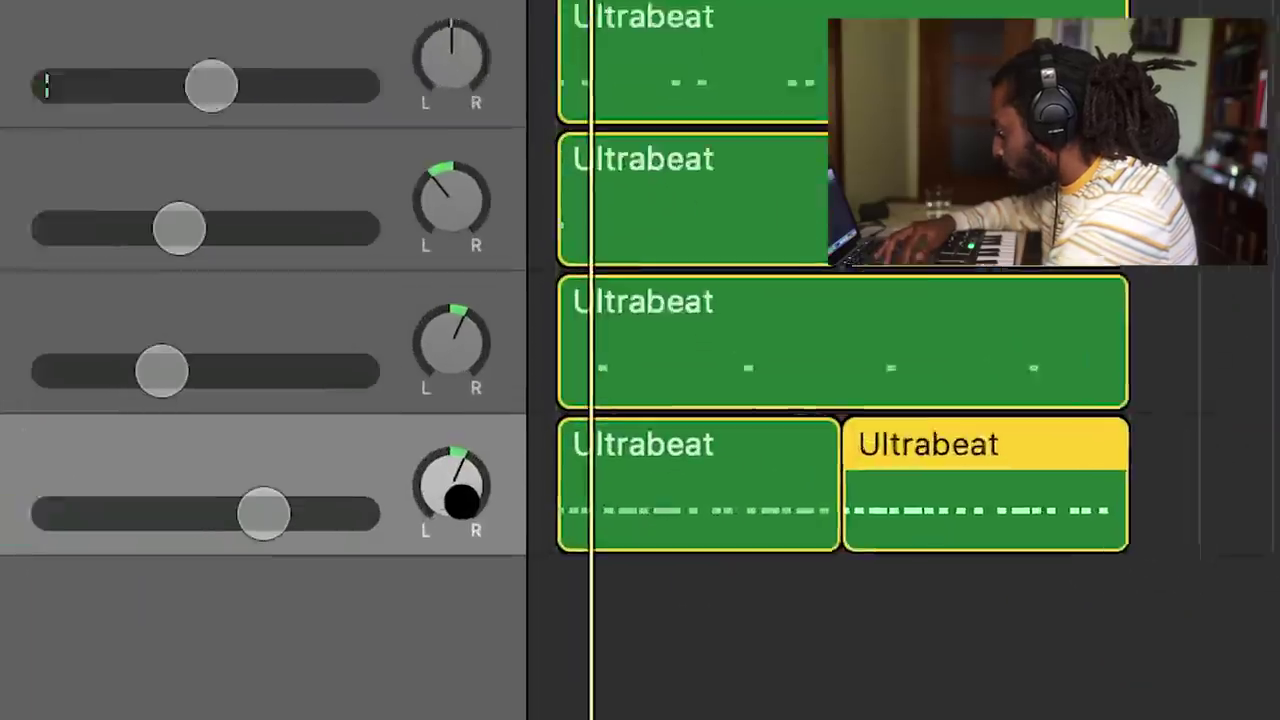
left_click_drag(514, 584, 497, 625)
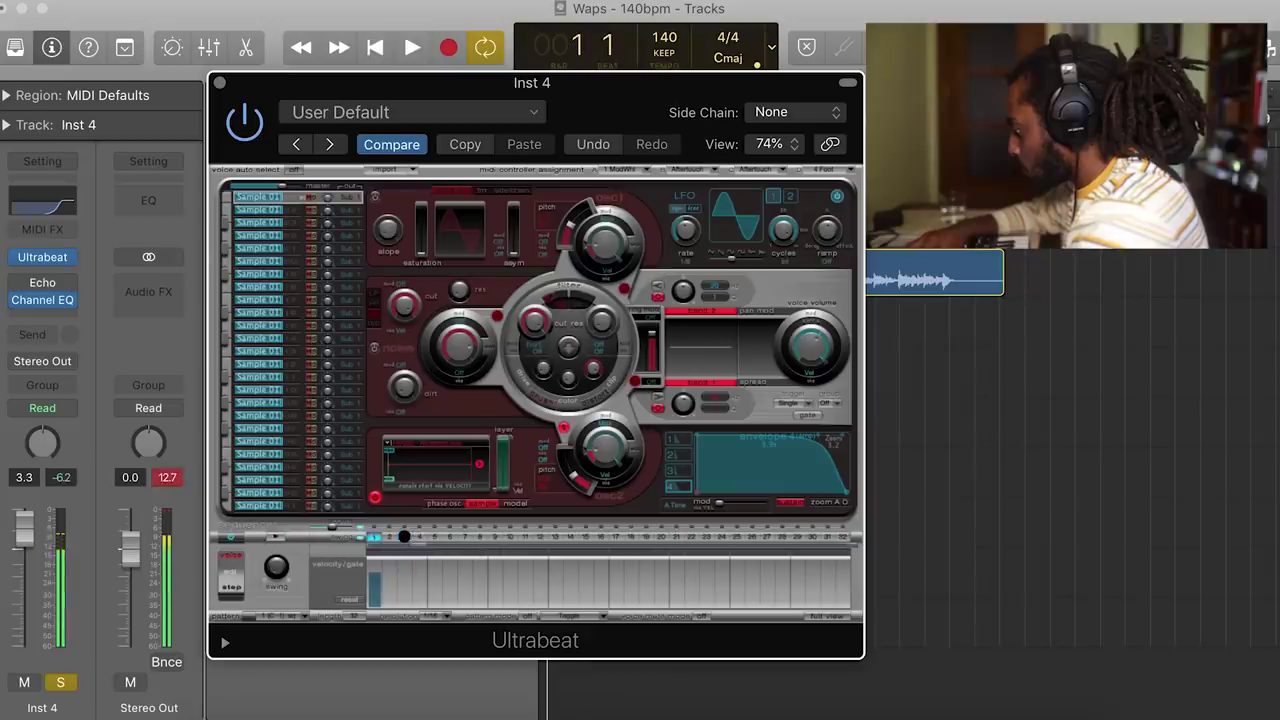
Copy track 10's C3 note roll at bar 2 beat 3 and the single note after it to bar 4 beat 3, and close the editor.
key("space")
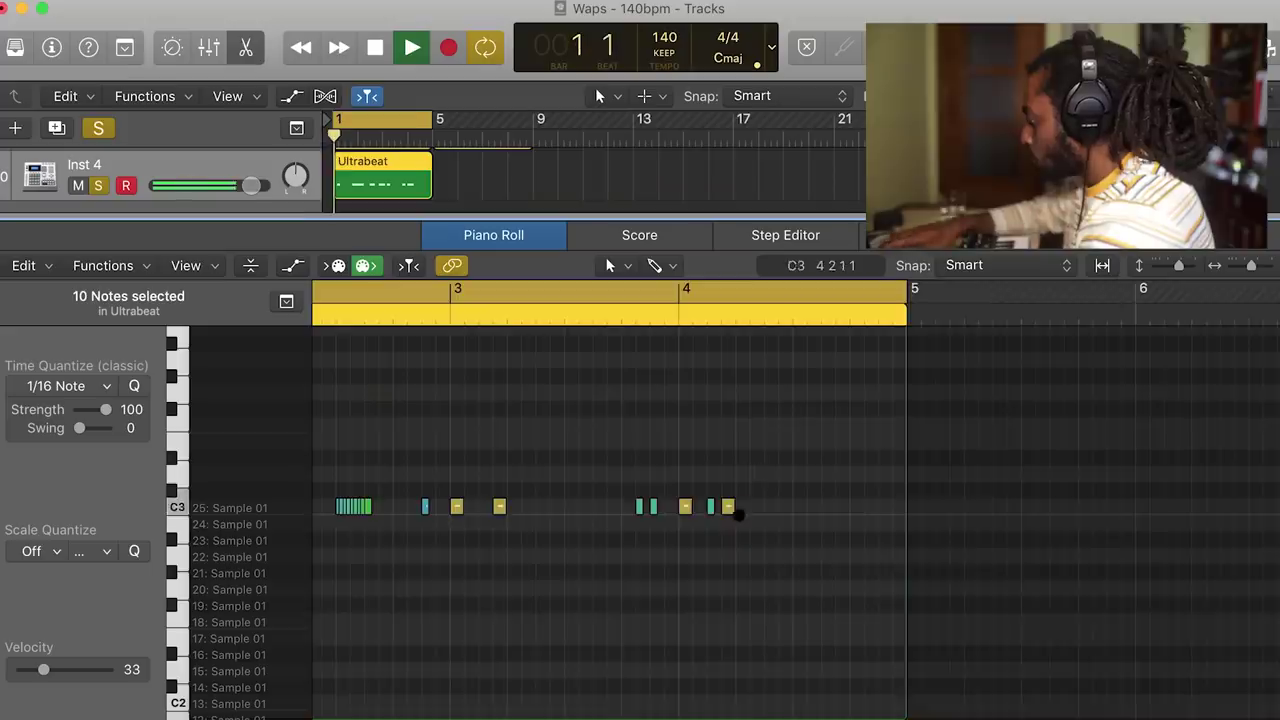
scroll(740, 550, "left", 3)
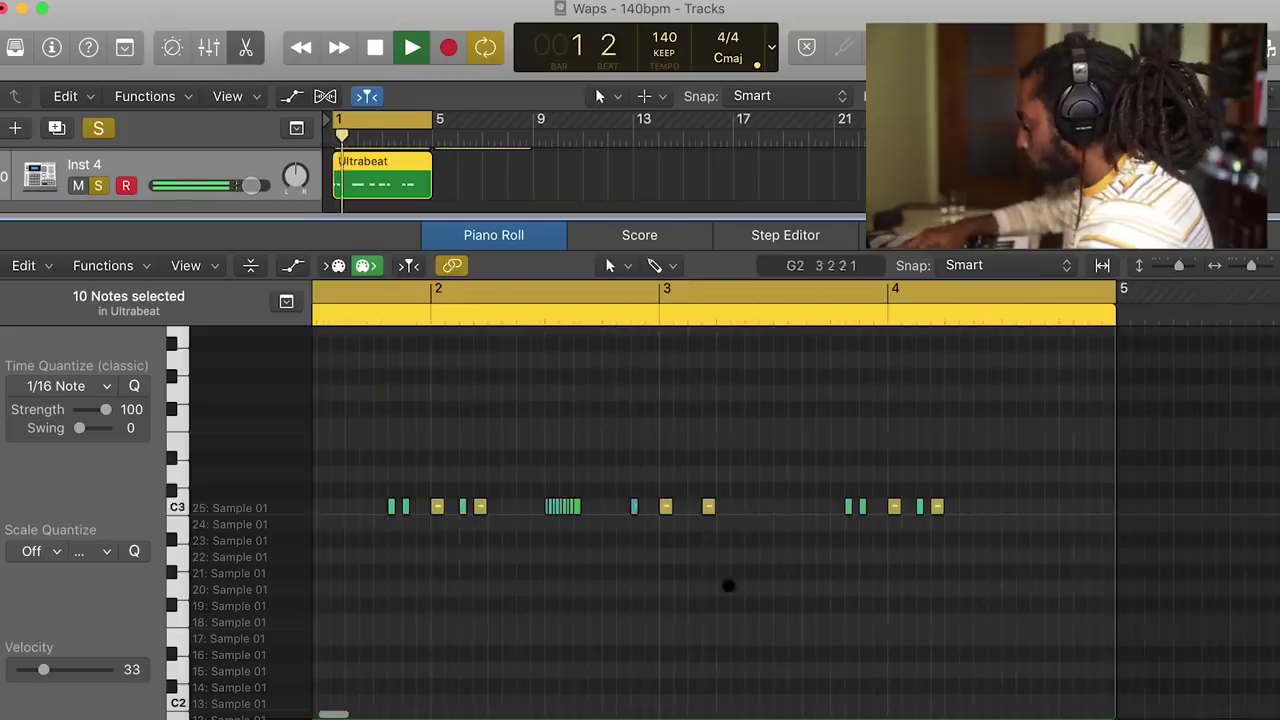
left_click_drag(632, 574, 1018, 510)
left_click(1027, 531)
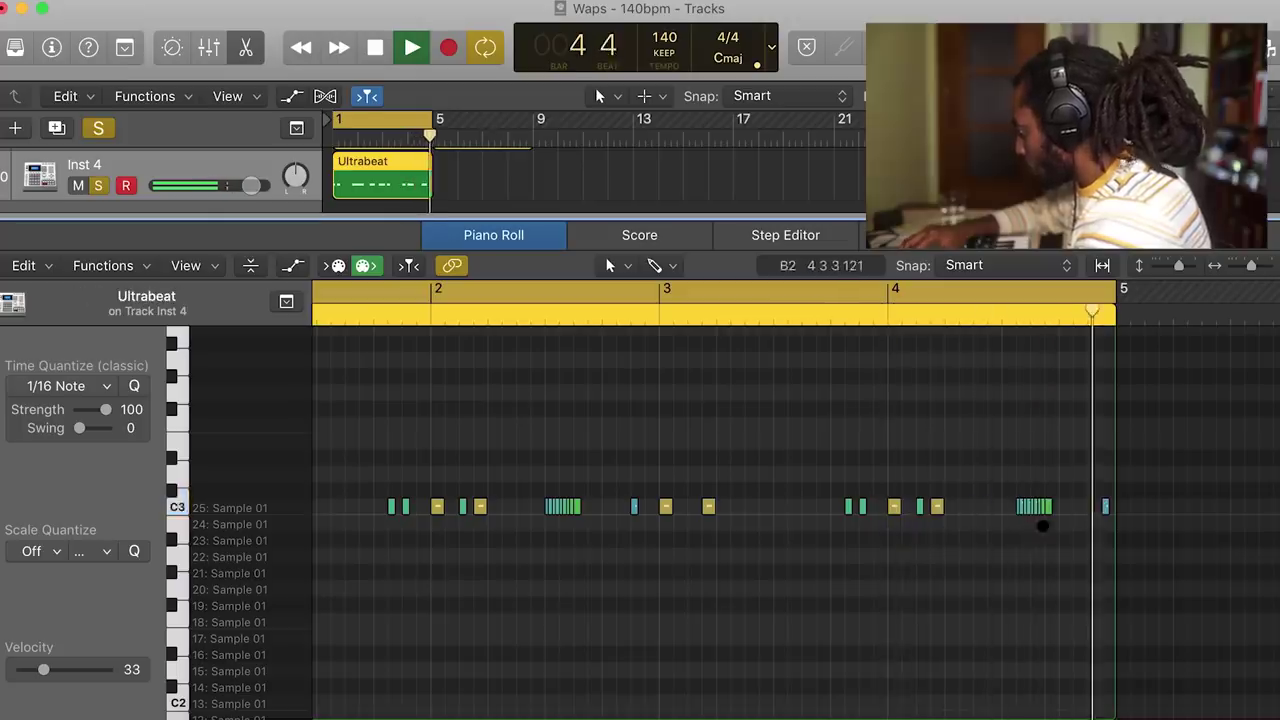
left_click_drag(1128, 534, 1005, 508)
left_click(1000, 543)
scroll(1000, 543, "left", 3)
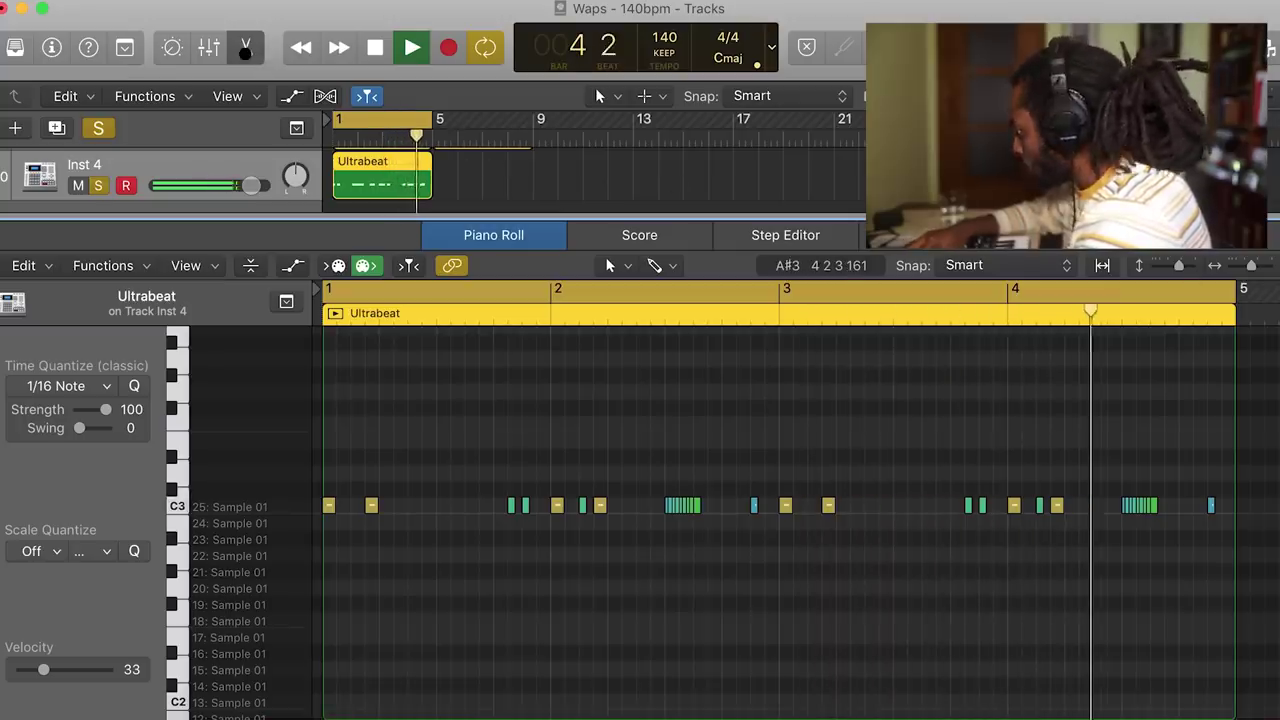
key("e")
Pan track 10 right to about +16 and repeat its Ultrabeat region to fill eight bars.
left_click_drag(295, 617, 288, 608)
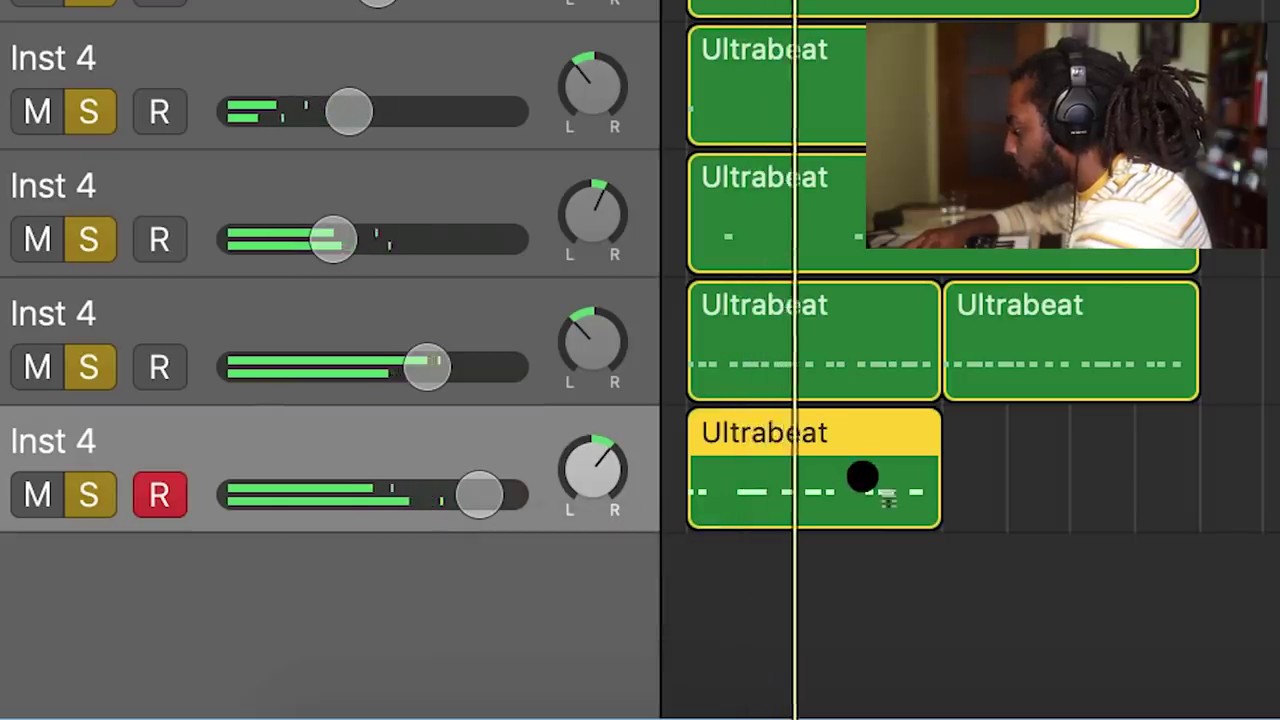
key("super+r")
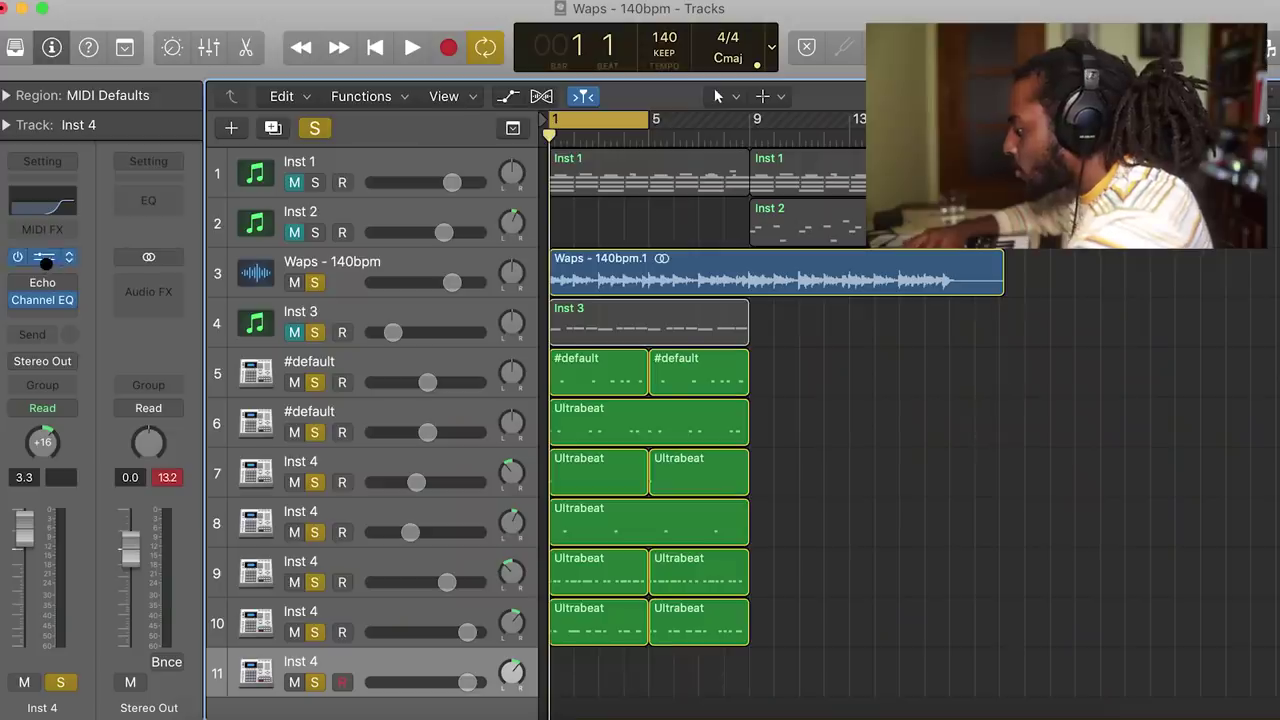
Reset Ultrabeat on track 11 to its default setting and load Perc - MilkShake.wav from the PERC folder as a voice sample.
left_click(45, 262)
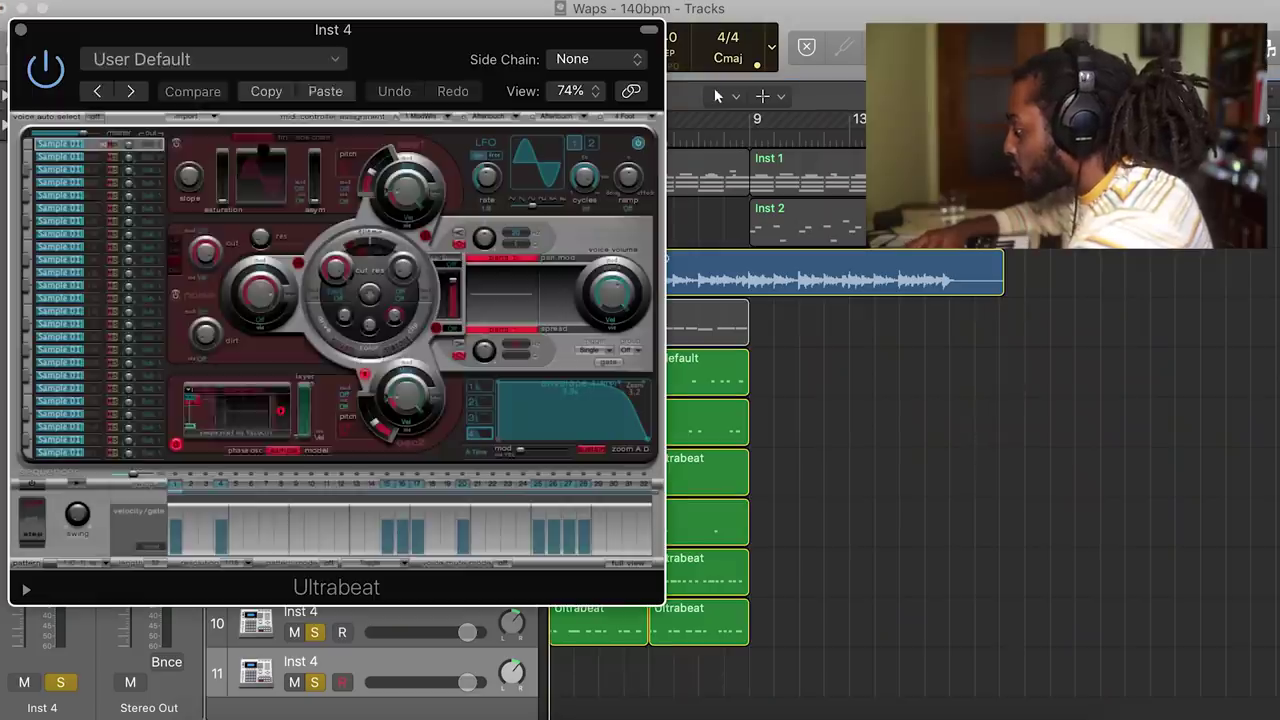
left_click(270, 59)
left_click(170, 379)
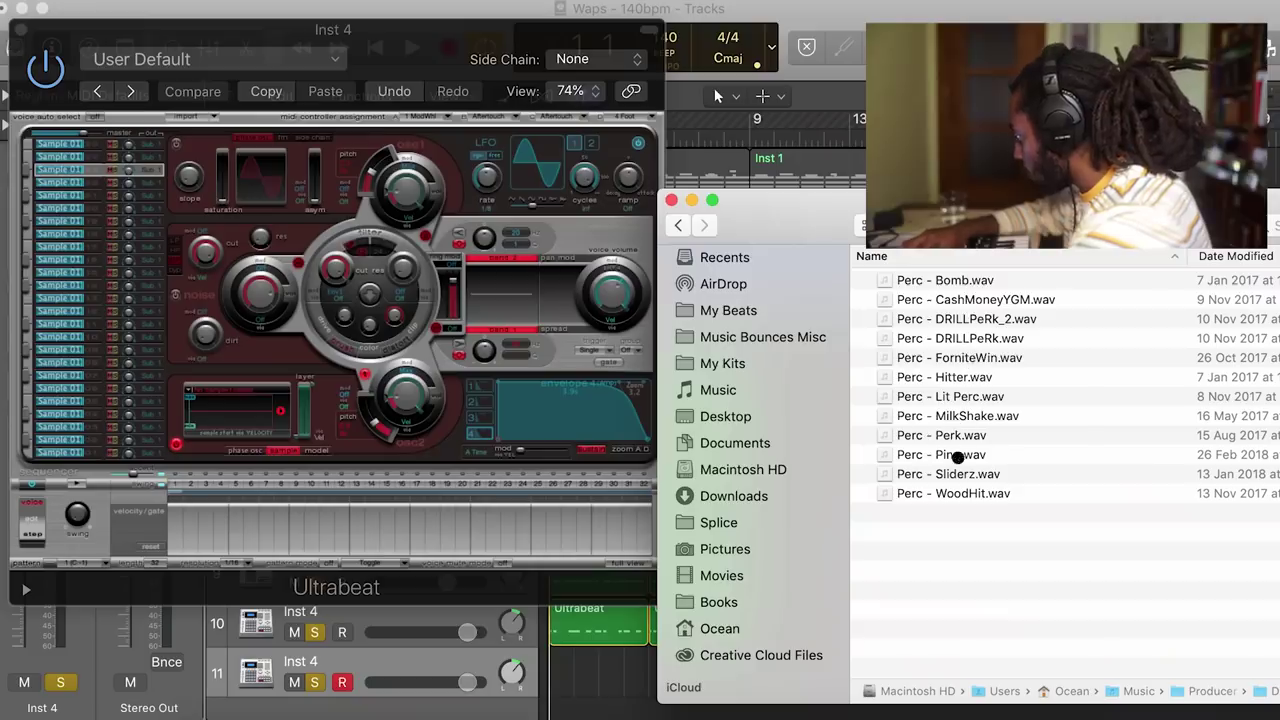
left_click(964, 418)
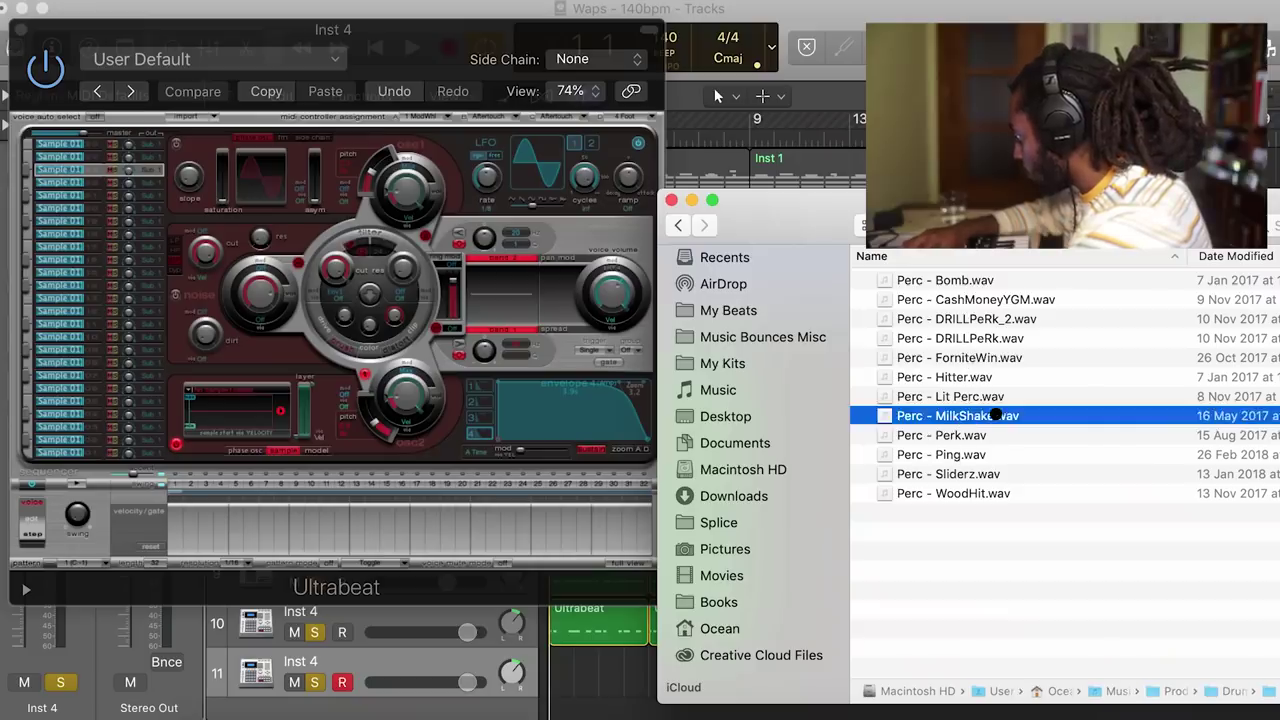
left_click_drag(996, 415, 235, 410)
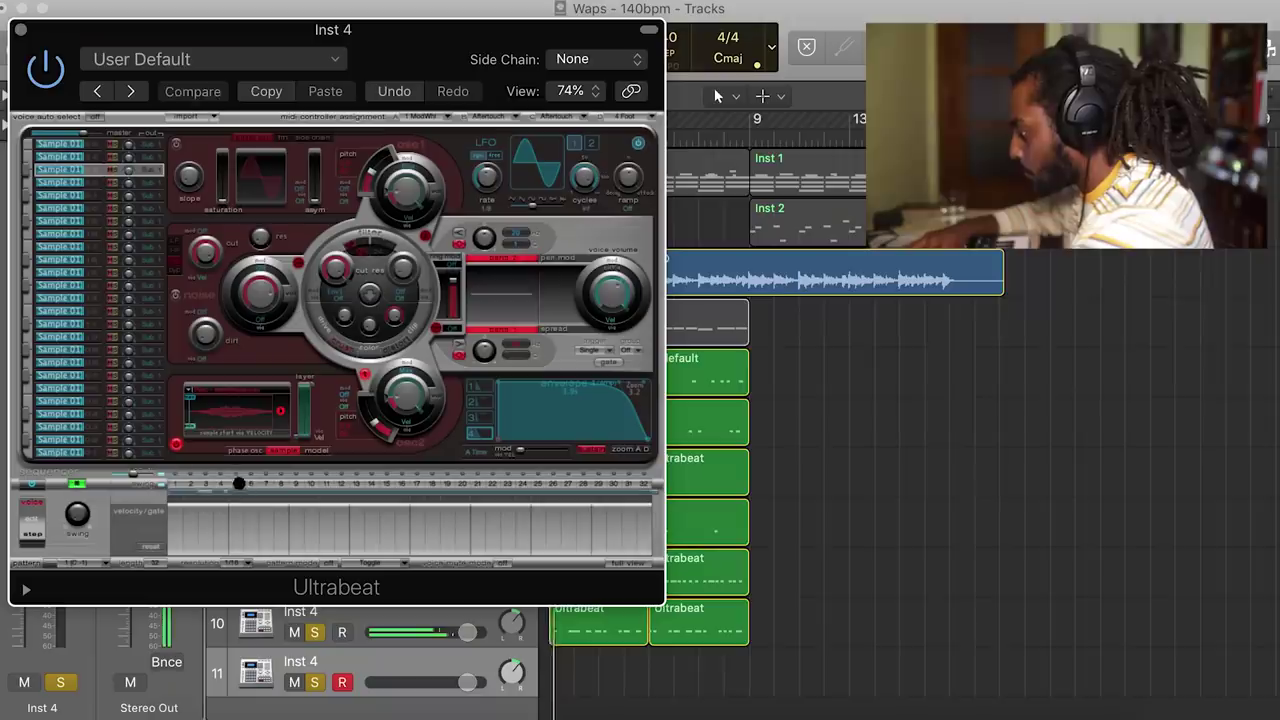
Program the MilkShake voice on steps 7 and 29 of the Ultrabeat sequence and lower track 11's volume.
left_click(258, 483)
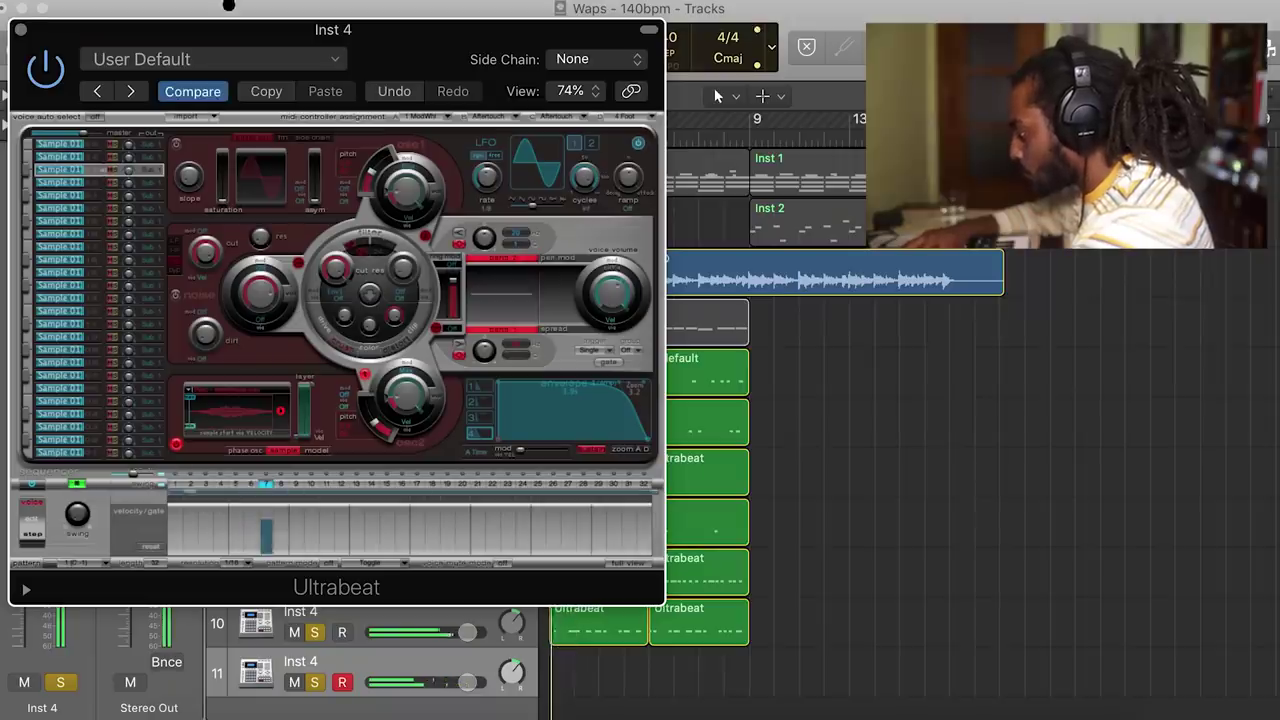
left_click_drag(230, 29, 467, 29)
left_click_drag(24, 527, 30, 645)
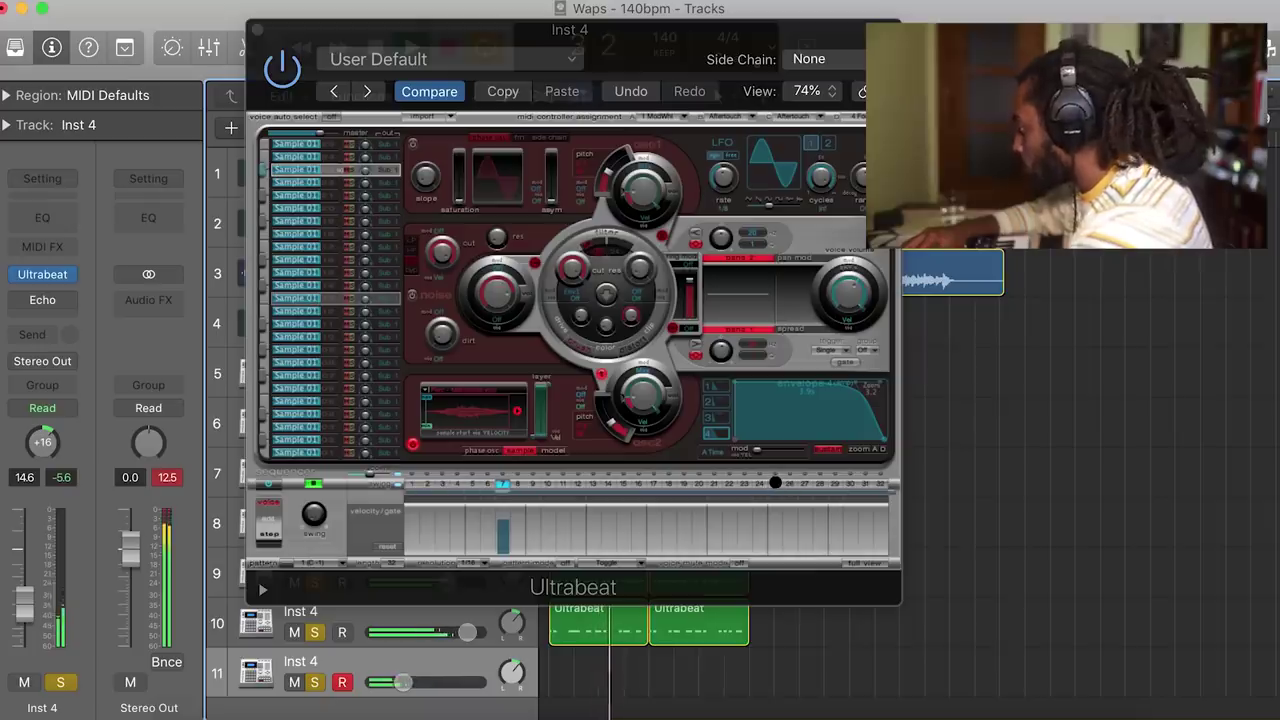
left_click(775, 482)
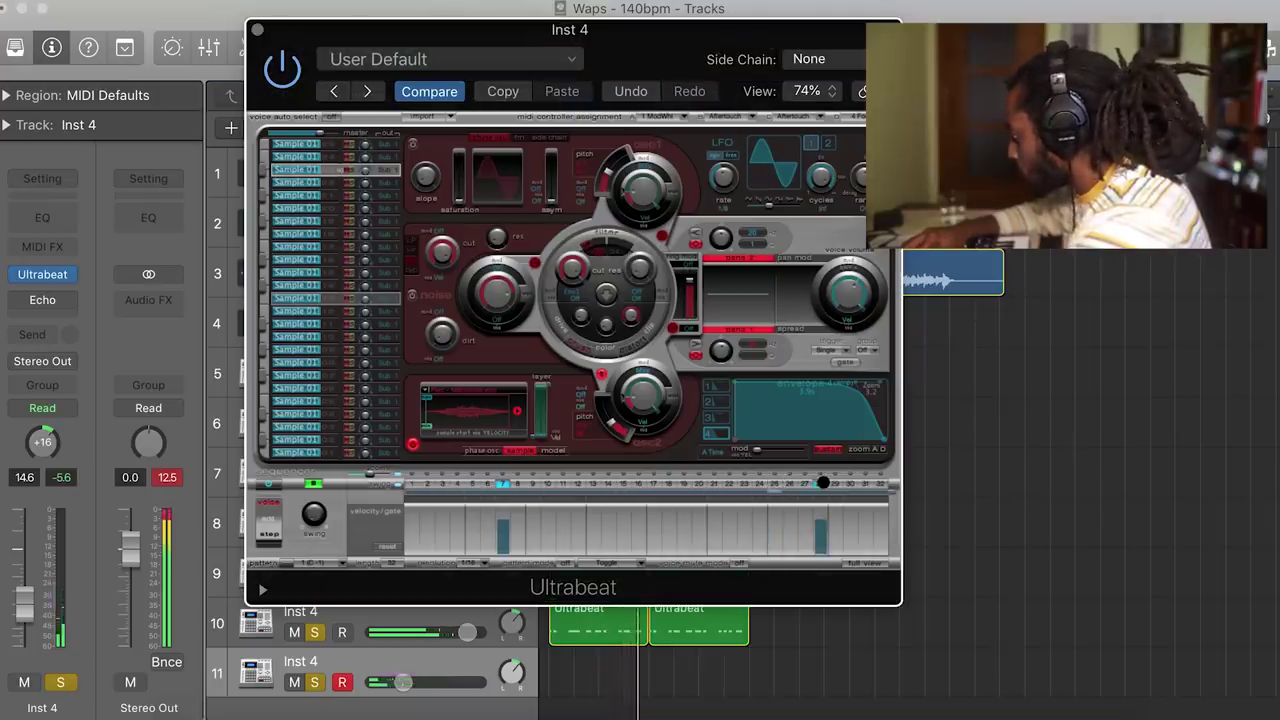
left_click(836, 482)
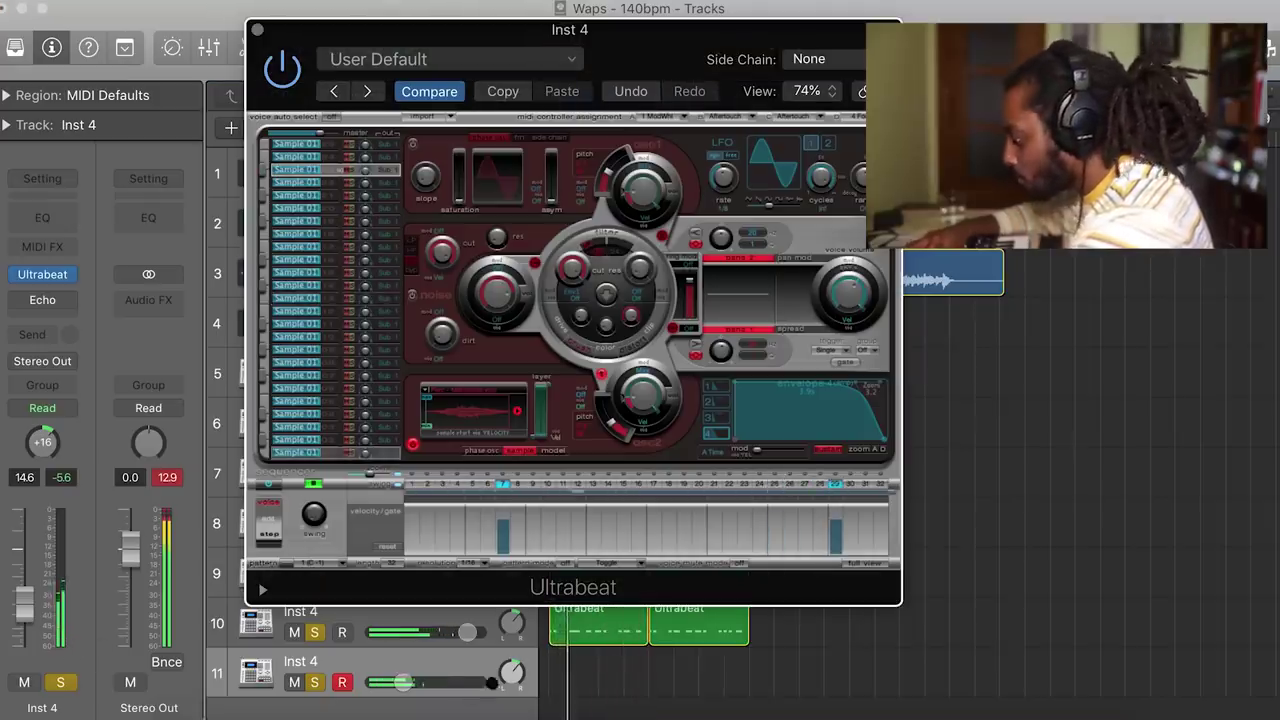
Pan track 11 to about -2, place its Ultrabeat pattern at bar 1 and repeat it to fill eight bars, closing the instrument.
left_click_drag(511, 672, 512, 674)
left_click_drag(287, 565, 567, 662)
left_click_drag(703, 666, 565, 670)
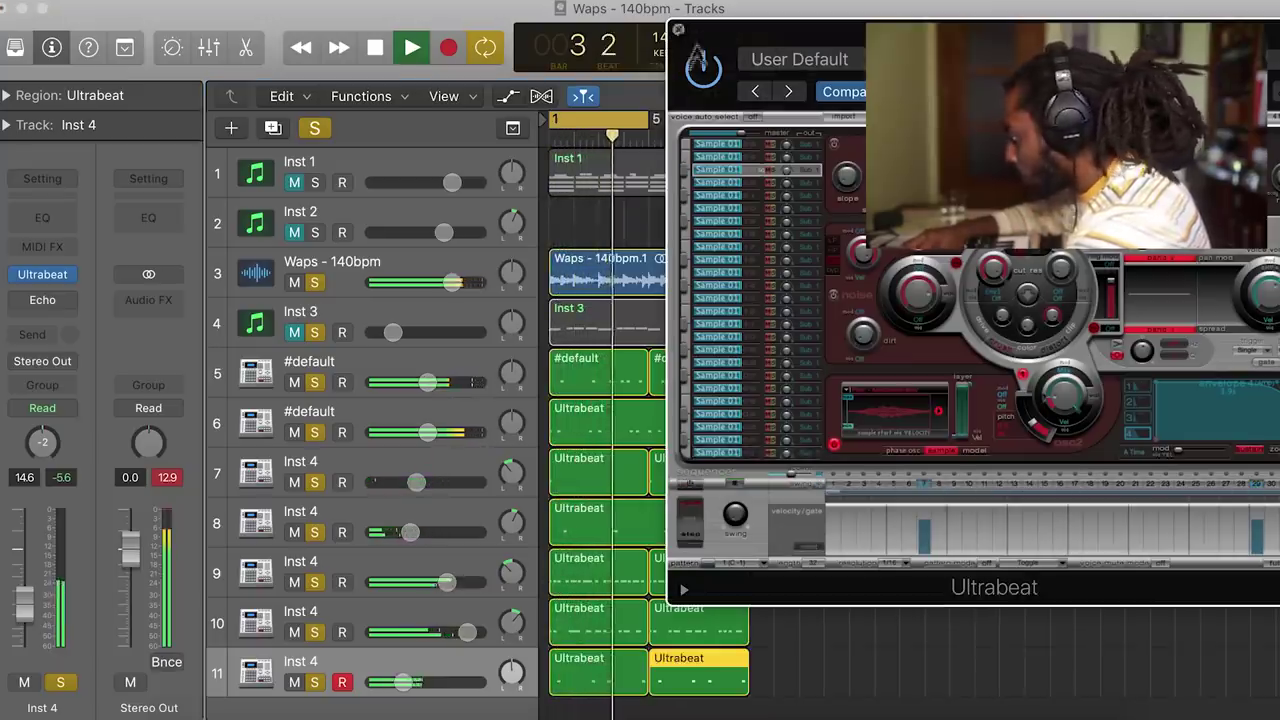
key("super+w")
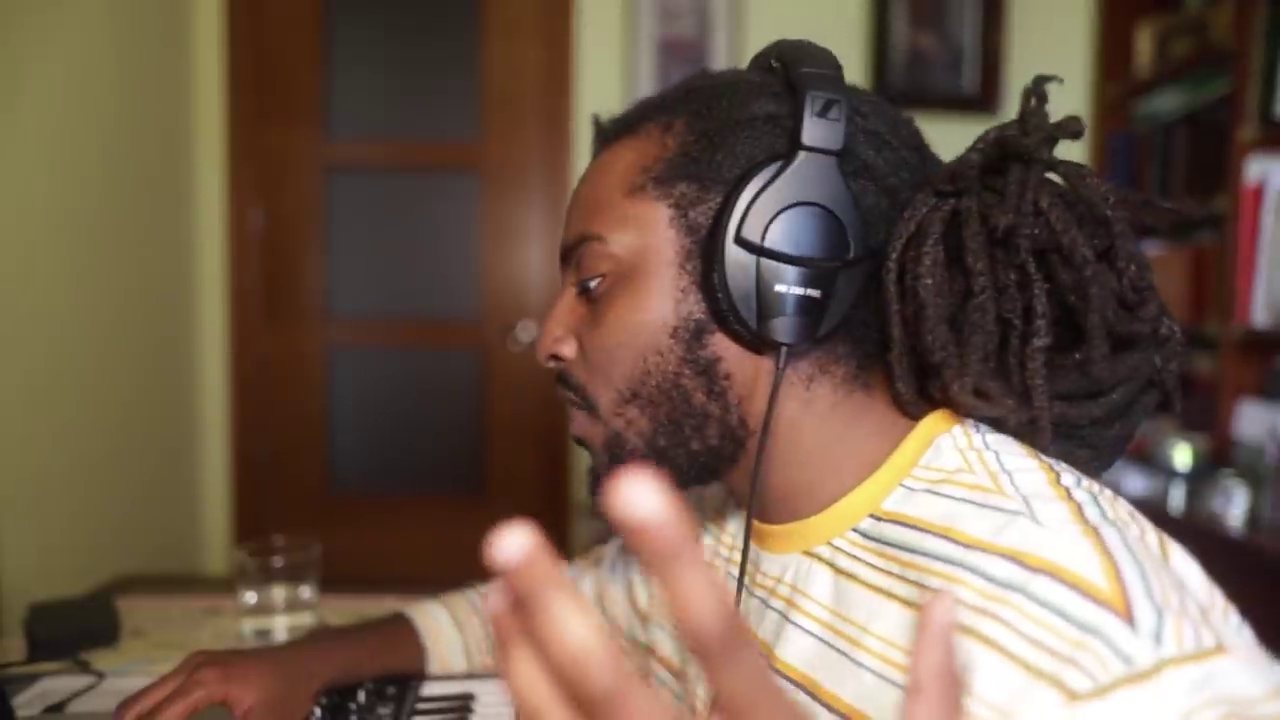
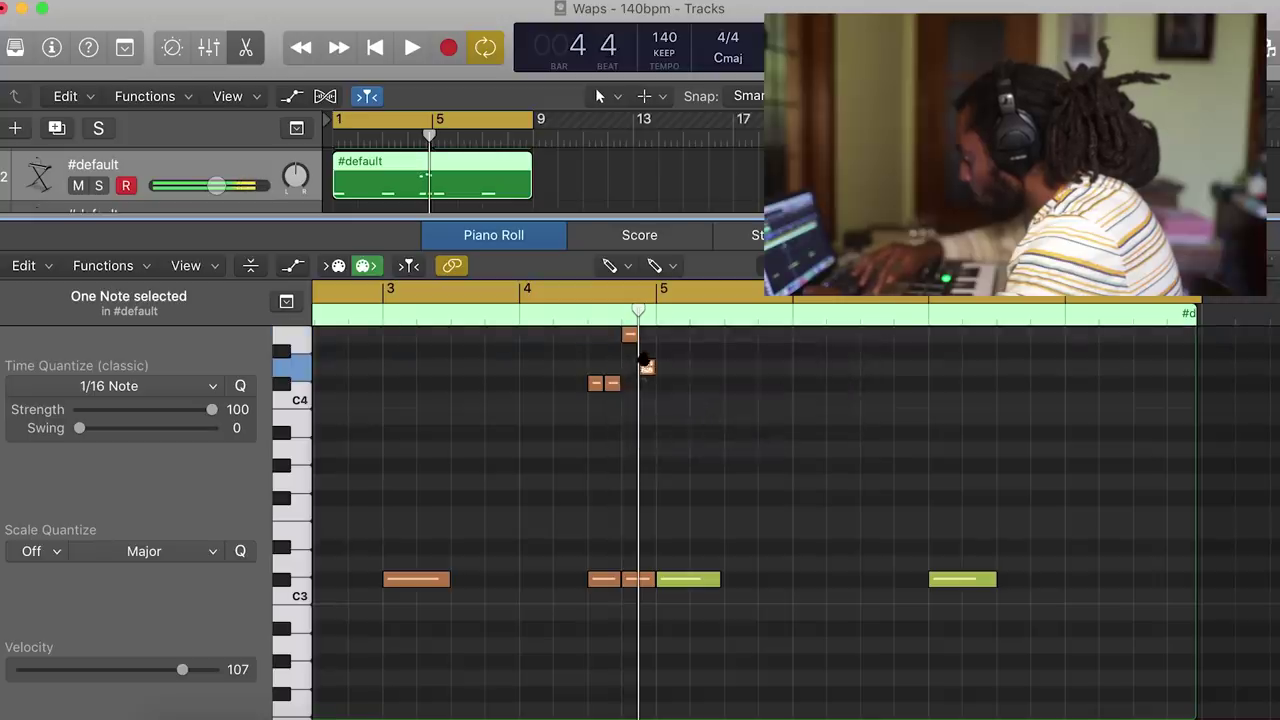
Audition track 12's notes and add a short C#3 note directly beneath the C#4 note in bar 6.
key("space")
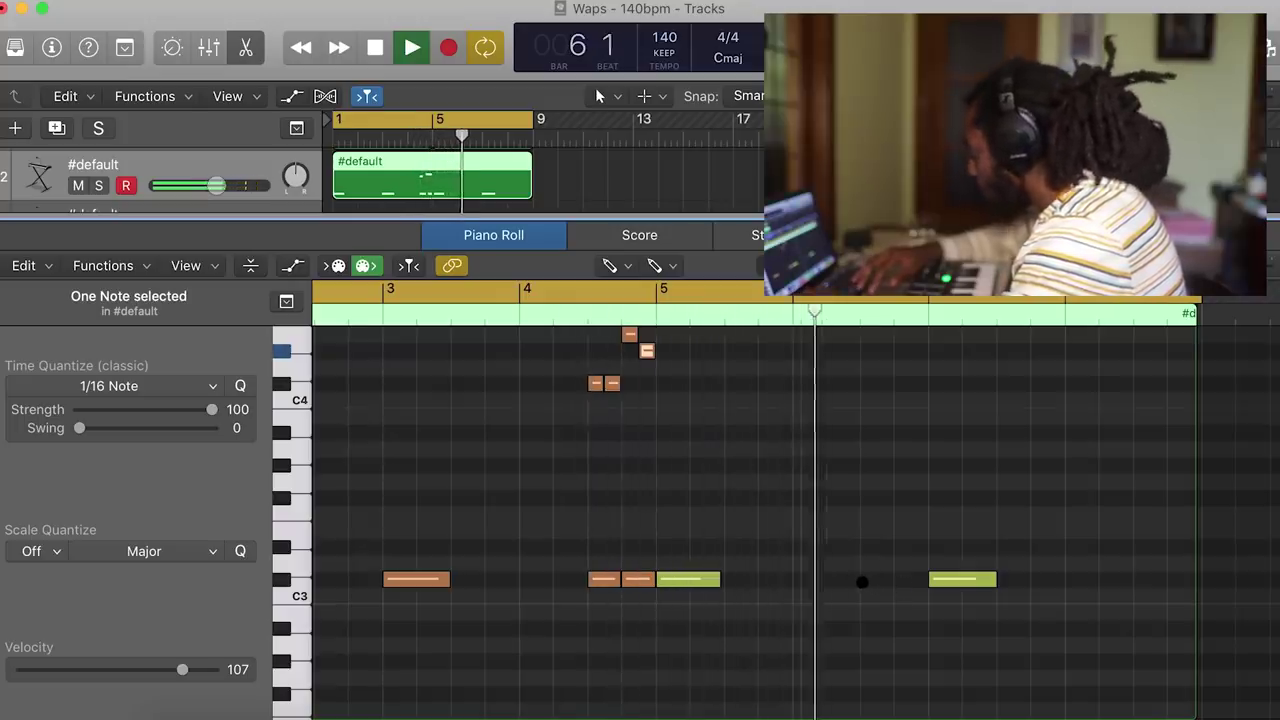
key("space")
scroll(862, 582, "up", 3)
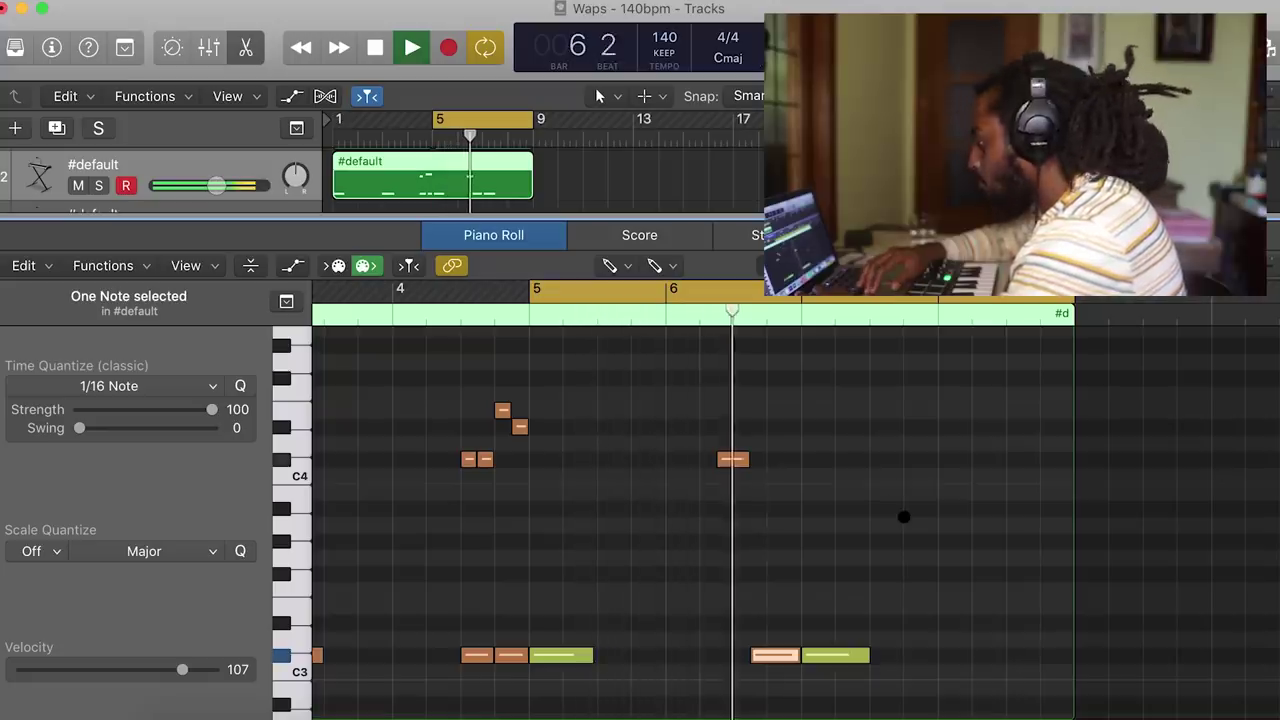
left_click(725, 654)
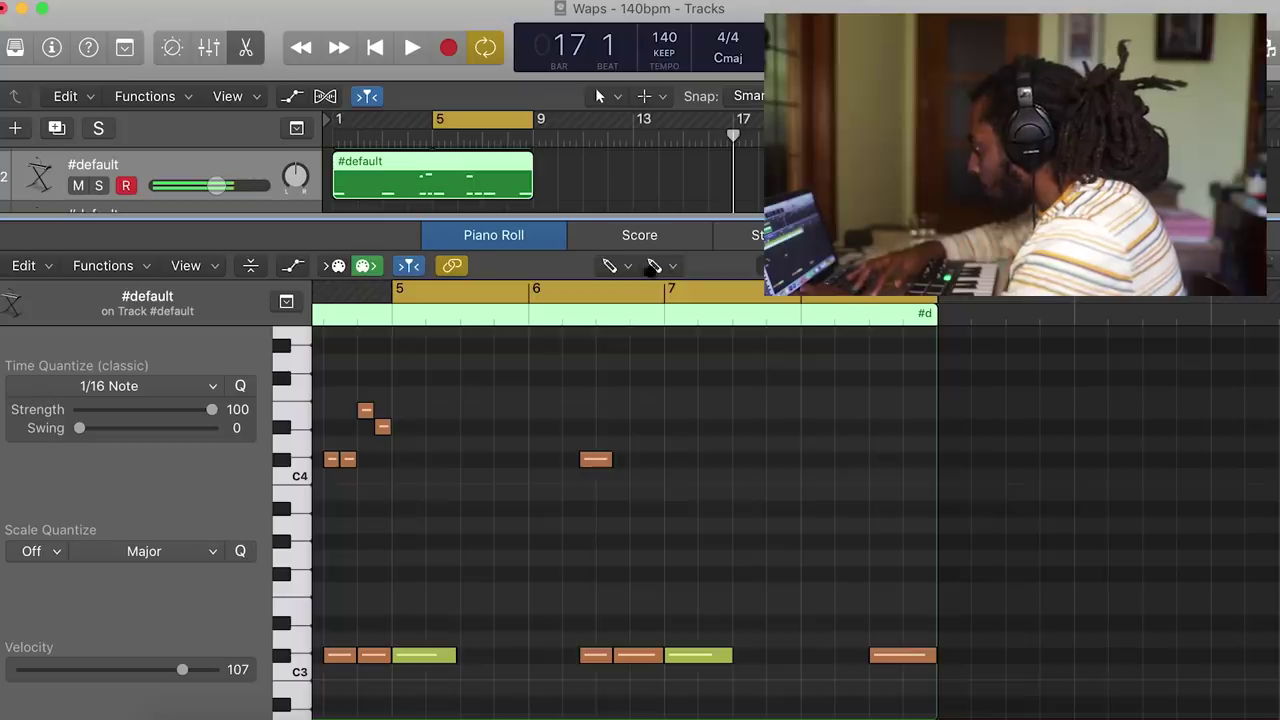
Copy the four-note high run from bar 4 beat 3 to bar 8 beat 3 and play it back.
key("t")
left_click(629, 292)
left_click_drag(439, 479, 316, 401)
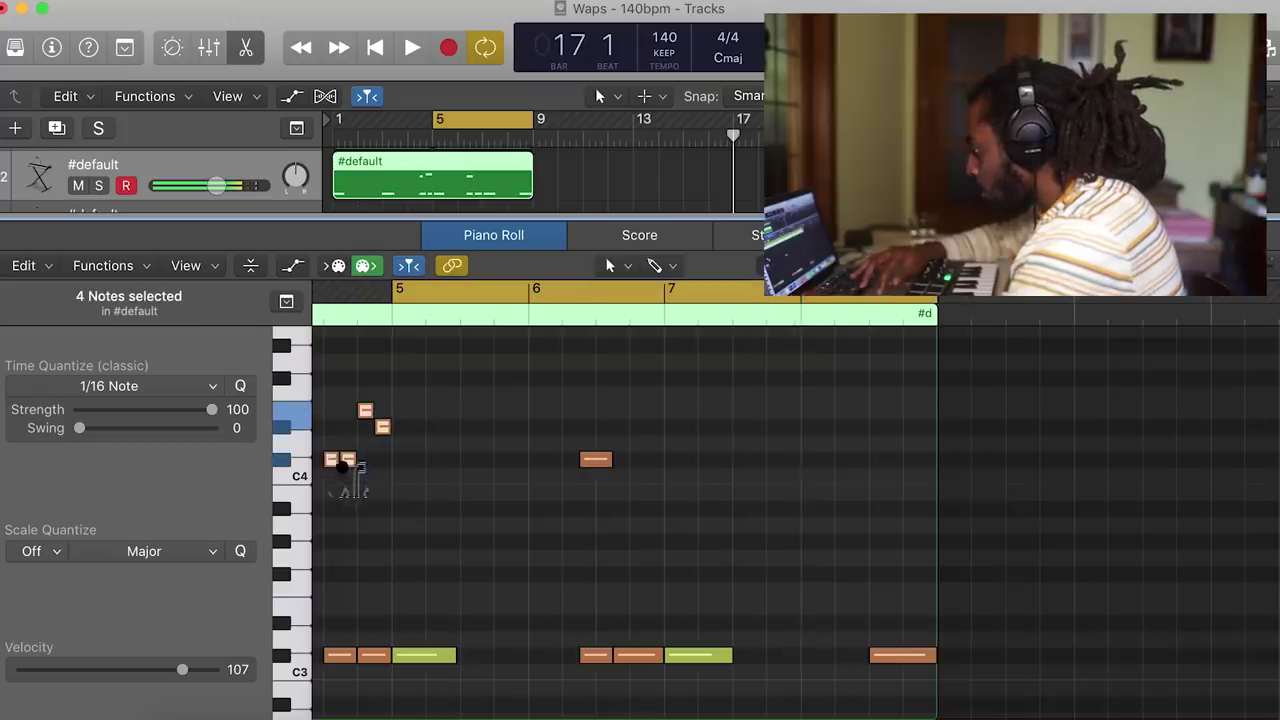
left_click_drag(332, 459, 878, 459)
key("space")
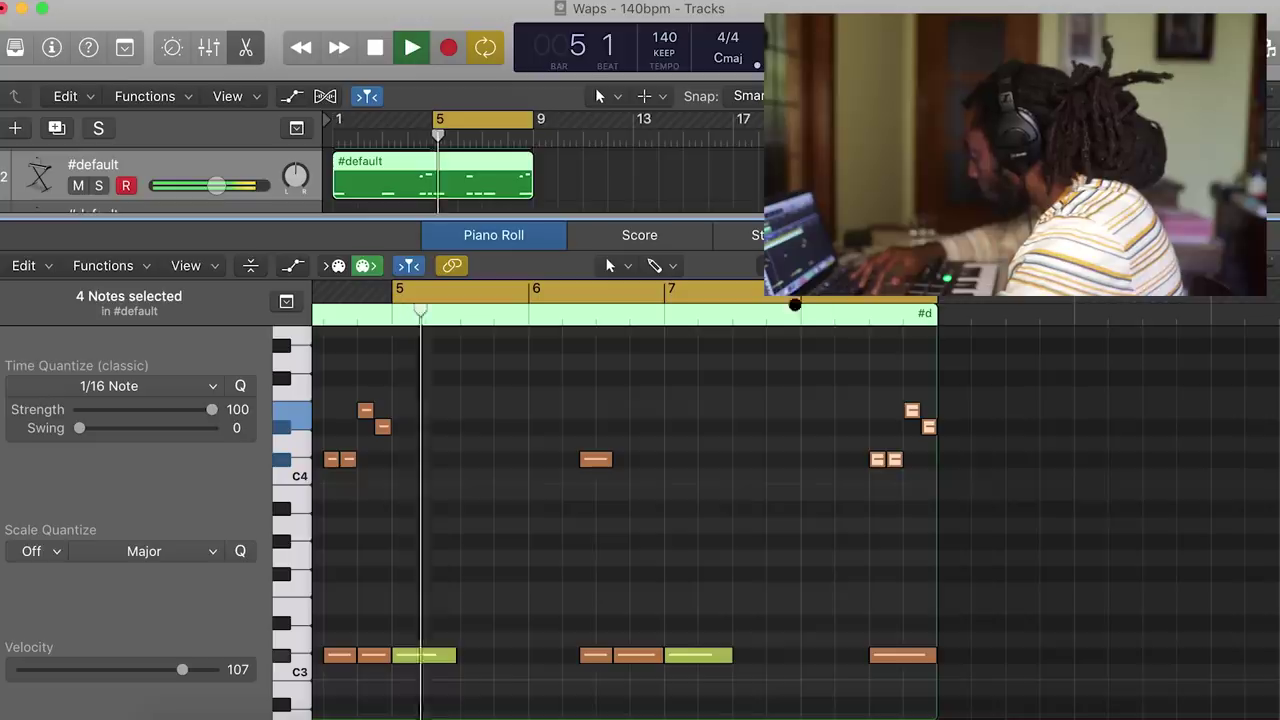
Replace the last two high notes in bar 8 with three painted D#4 notes on beat 4, using 1/8 Triplet (1/12) quantization.
left_click(833, 386)
mouse_move(928, 424)
left_mouse_down()
mouse_move(909, 409)
mouse_move(930, 420)
left_mouse_up()
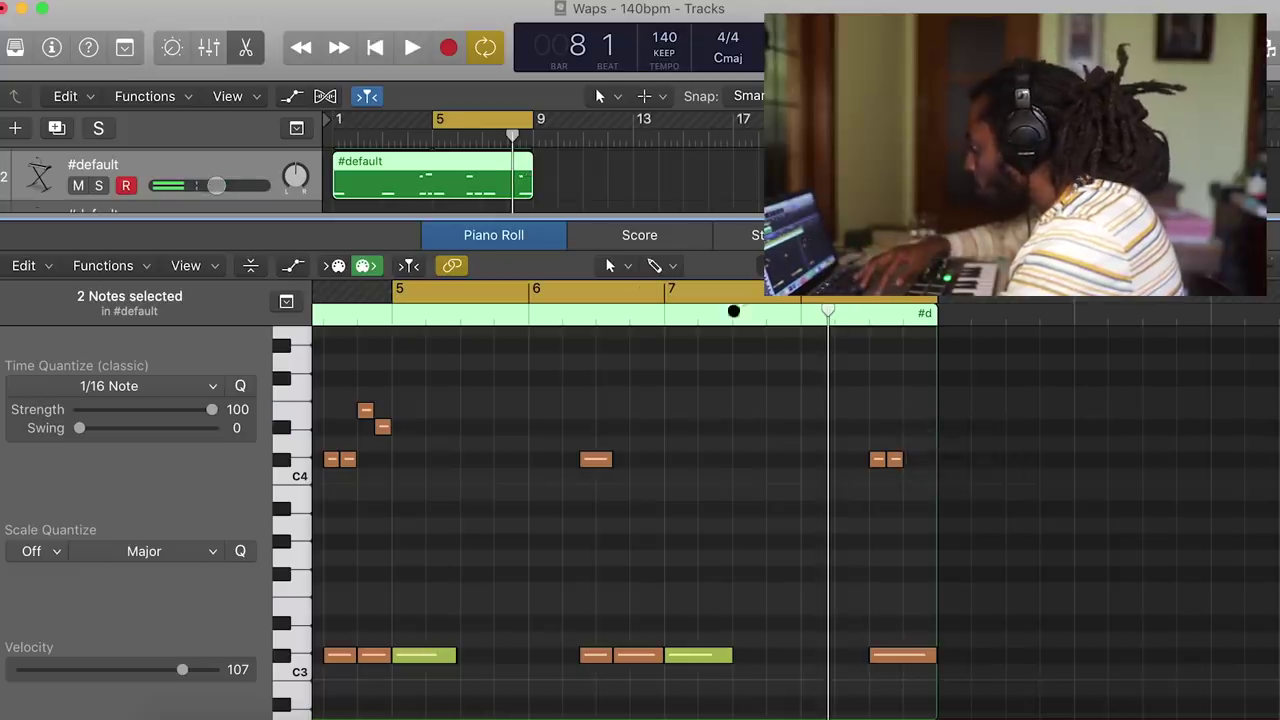
left_click(610, 265)
left_click(672, 605)
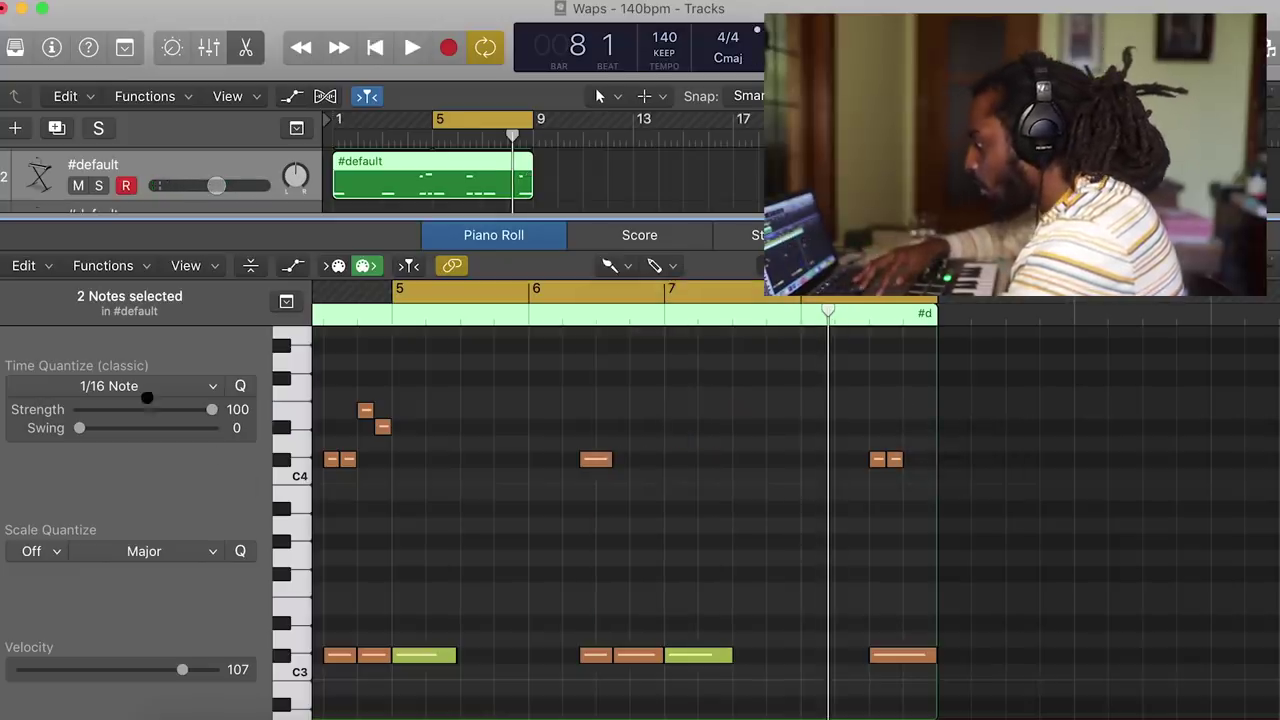
left_click(140, 382)
left_click(770, 434)
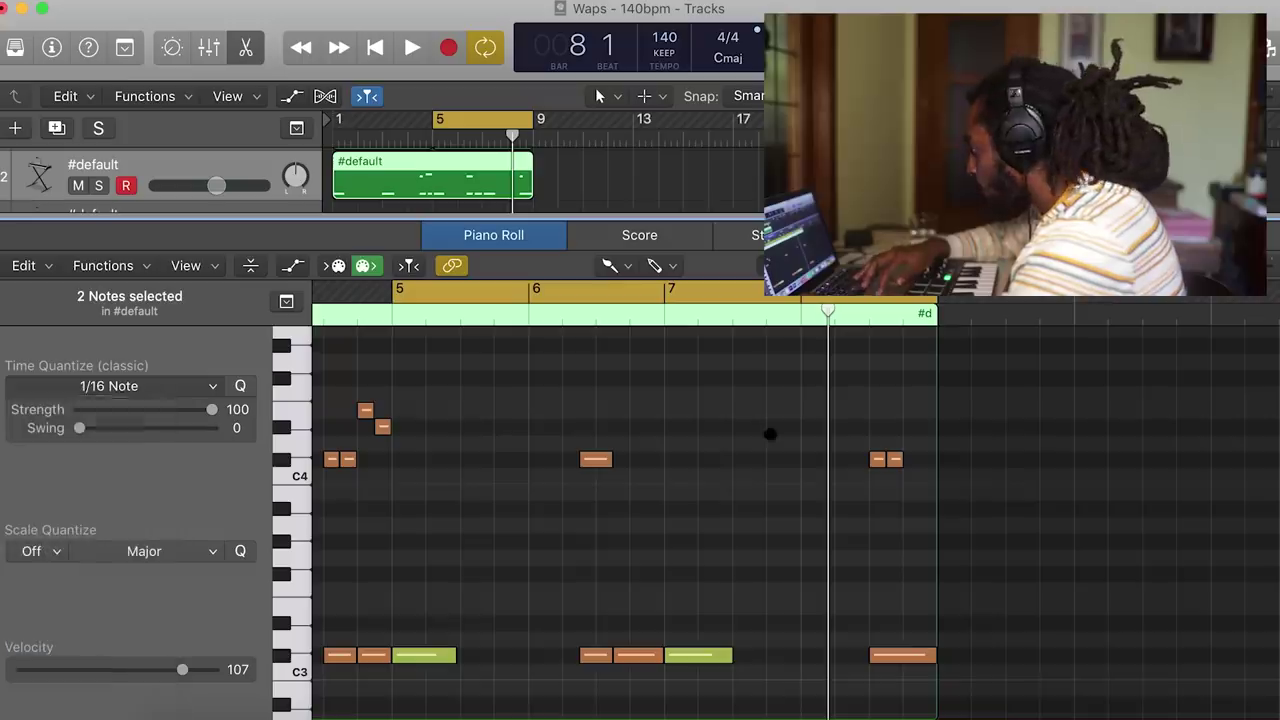
left_click_drag(909, 428, 934, 428)
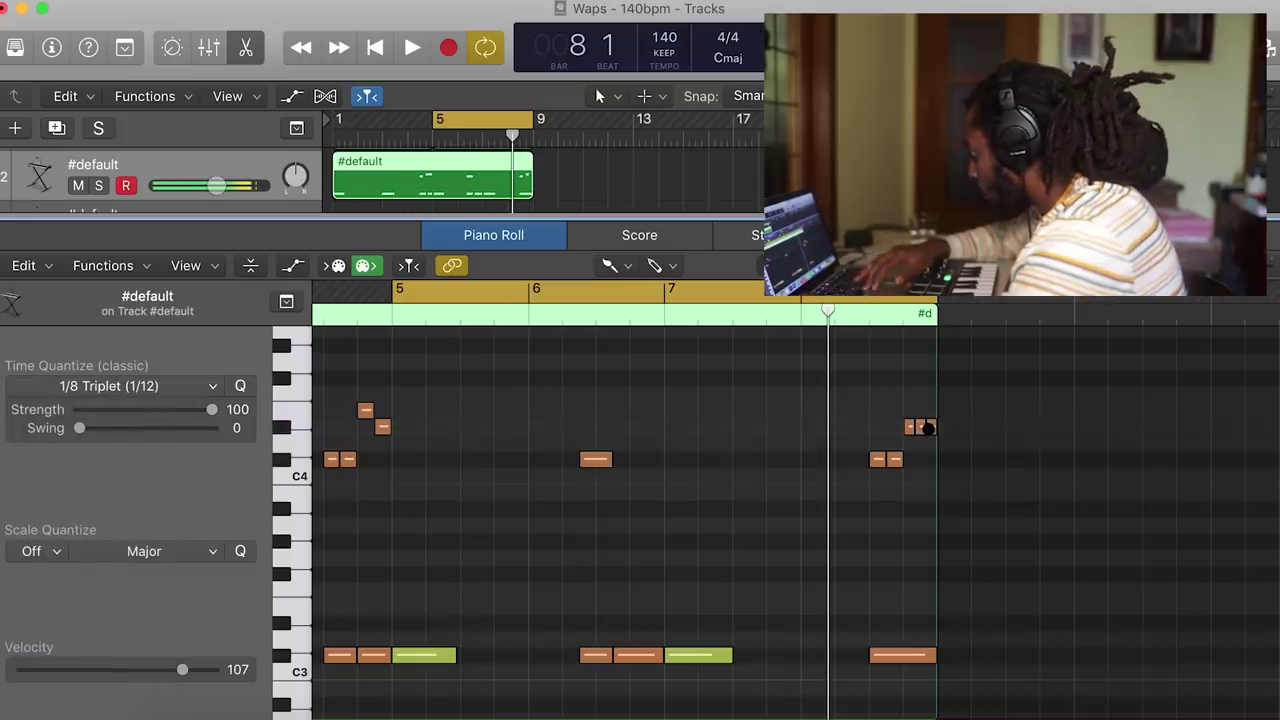
key("space")
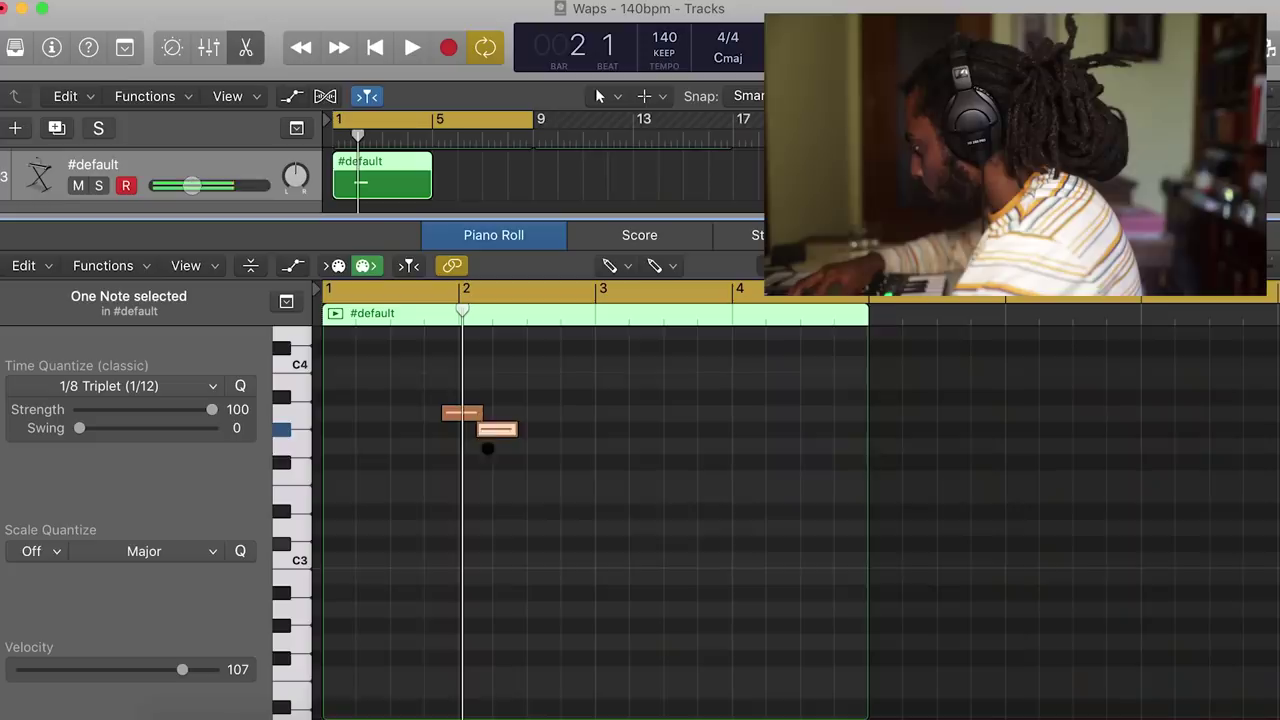
Lower track 13's second note, early in bar 2, to F3 while auditioning the phrase.
left_click_drag(489, 432, 484, 462)
key("space")
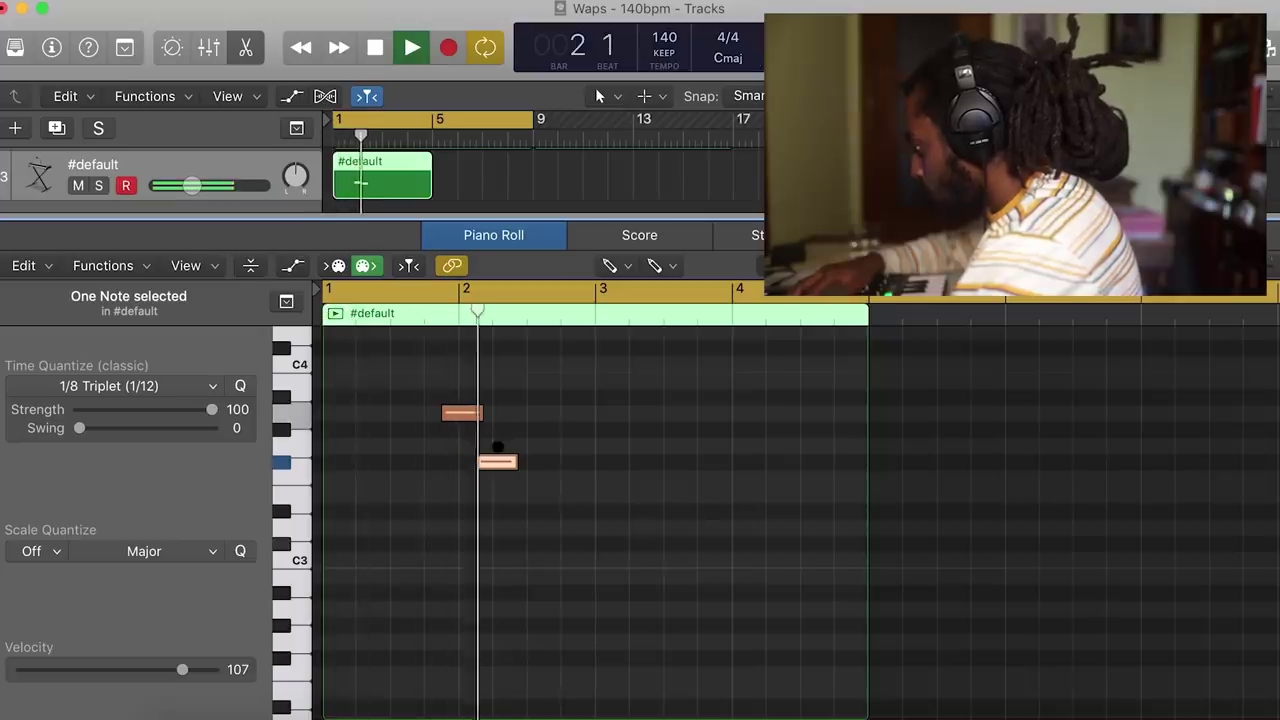
left_click_drag(489, 462, 489, 477)
key("space")
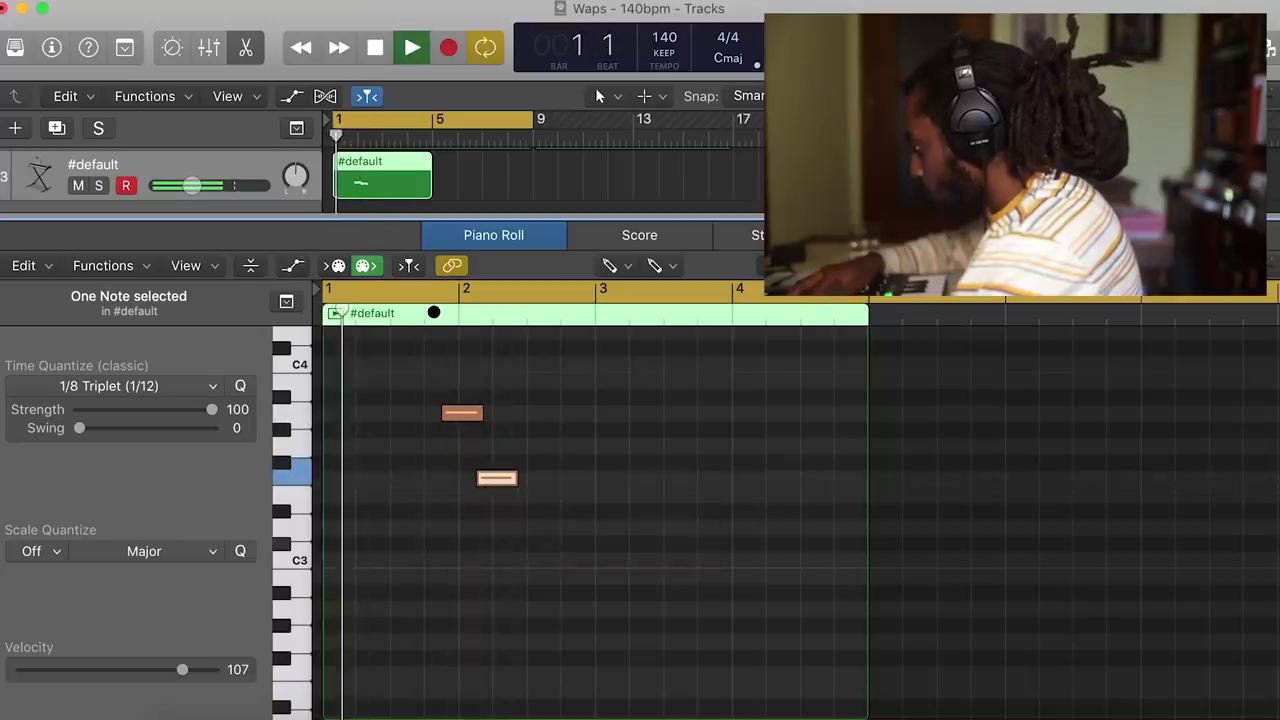
Draw a half-bar E3 note at bar 2 beat 3, extend the F3 note to meet it, and close the editor.
key("space")
left_click_drag(530, 493, 593, 494)
left_click(537, 494)
key("space")
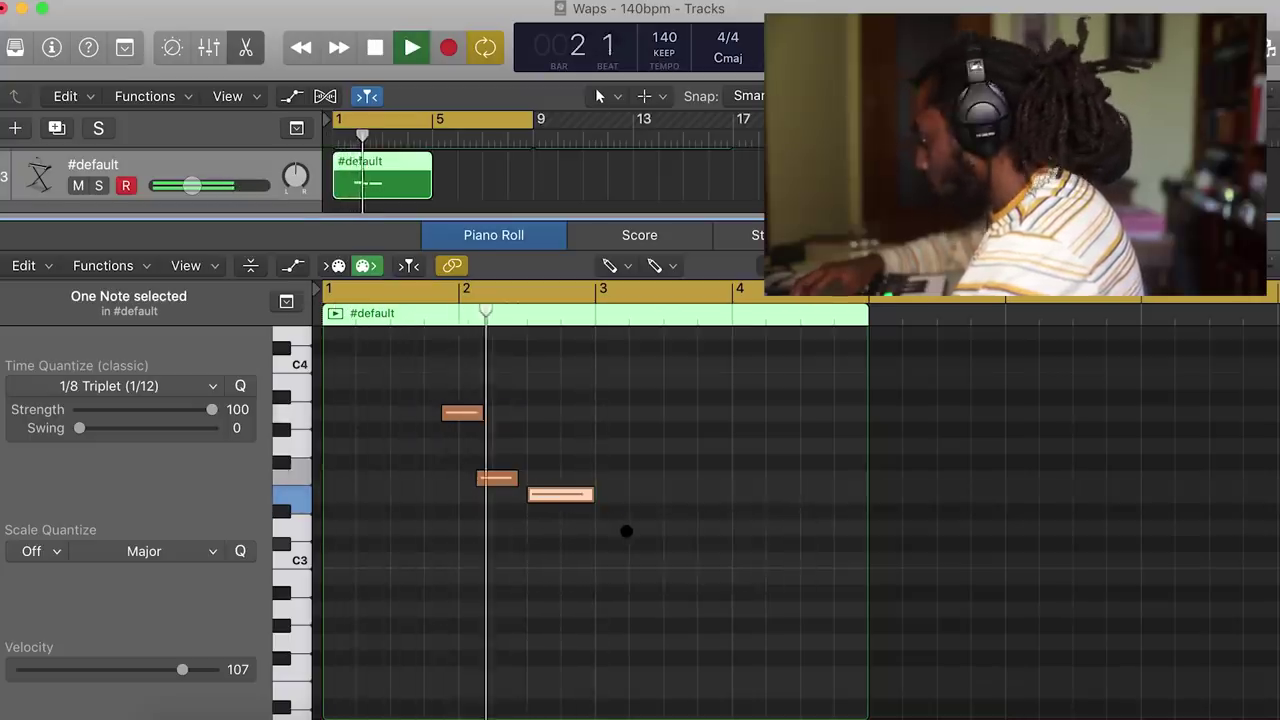
left_click_drag(512, 478, 523, 477)
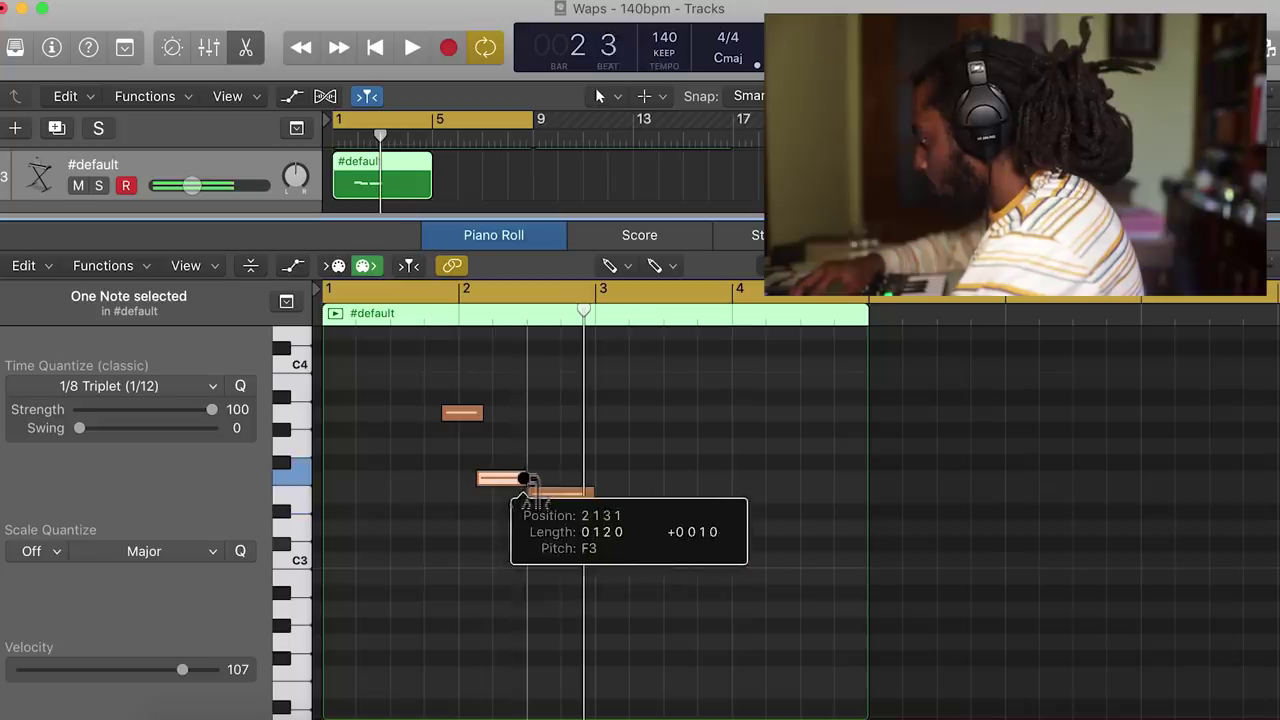
left_click(244, 44)
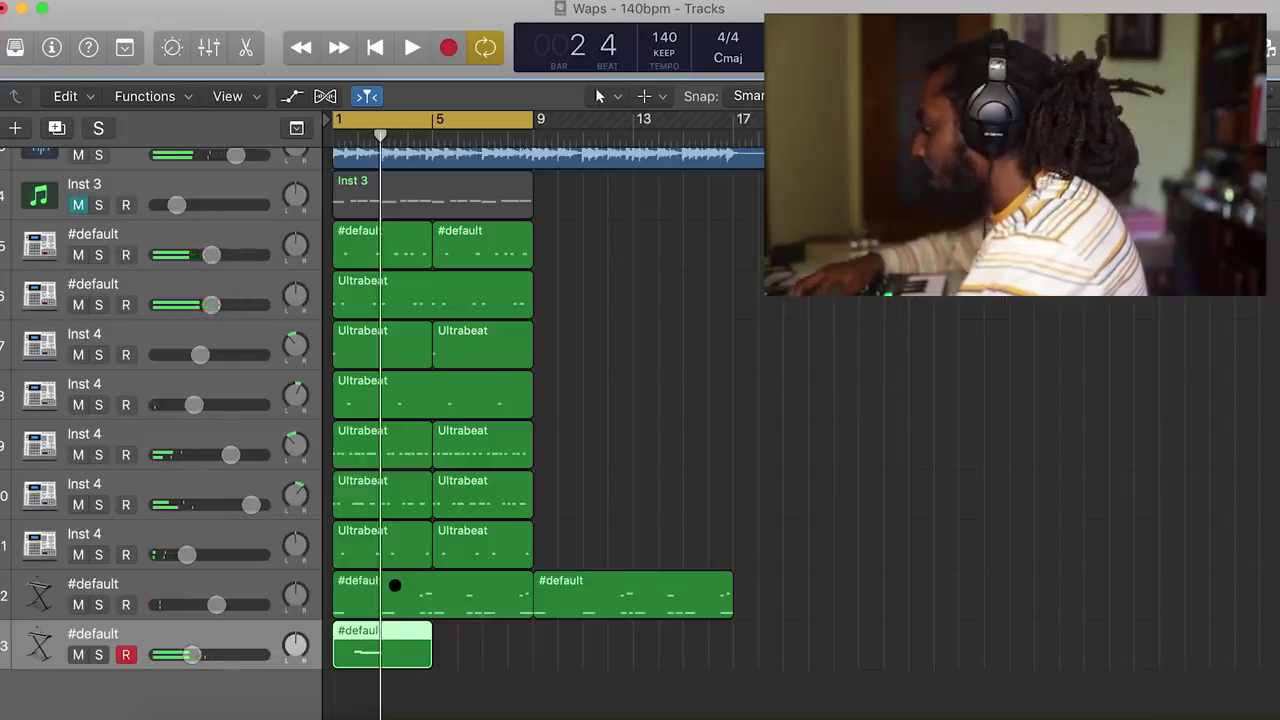
Delete the high note run at bar 4 beat 3 in track 12's first region and select the high run ending bar 8.
left_click(395, 585)
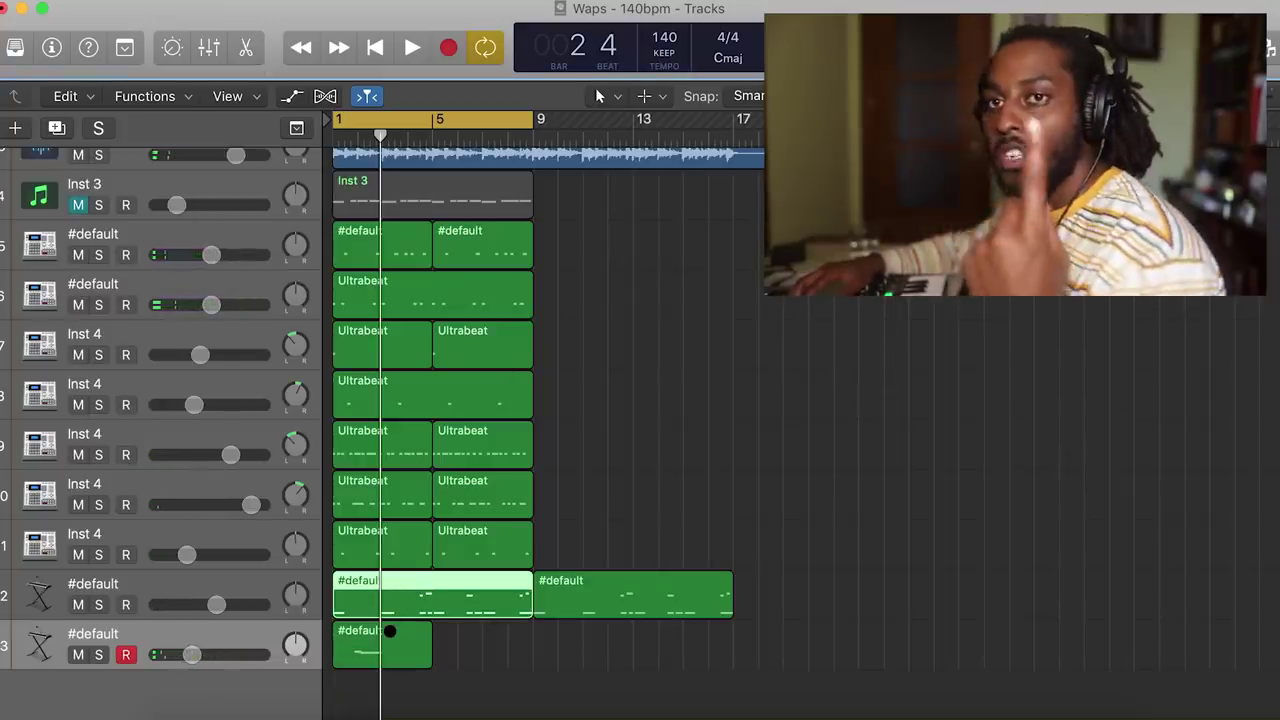
key("e")
left_click(621, 266)
left_click(666, 294)
left_click_drag(911, 474, 708, 292)
key("Delete")
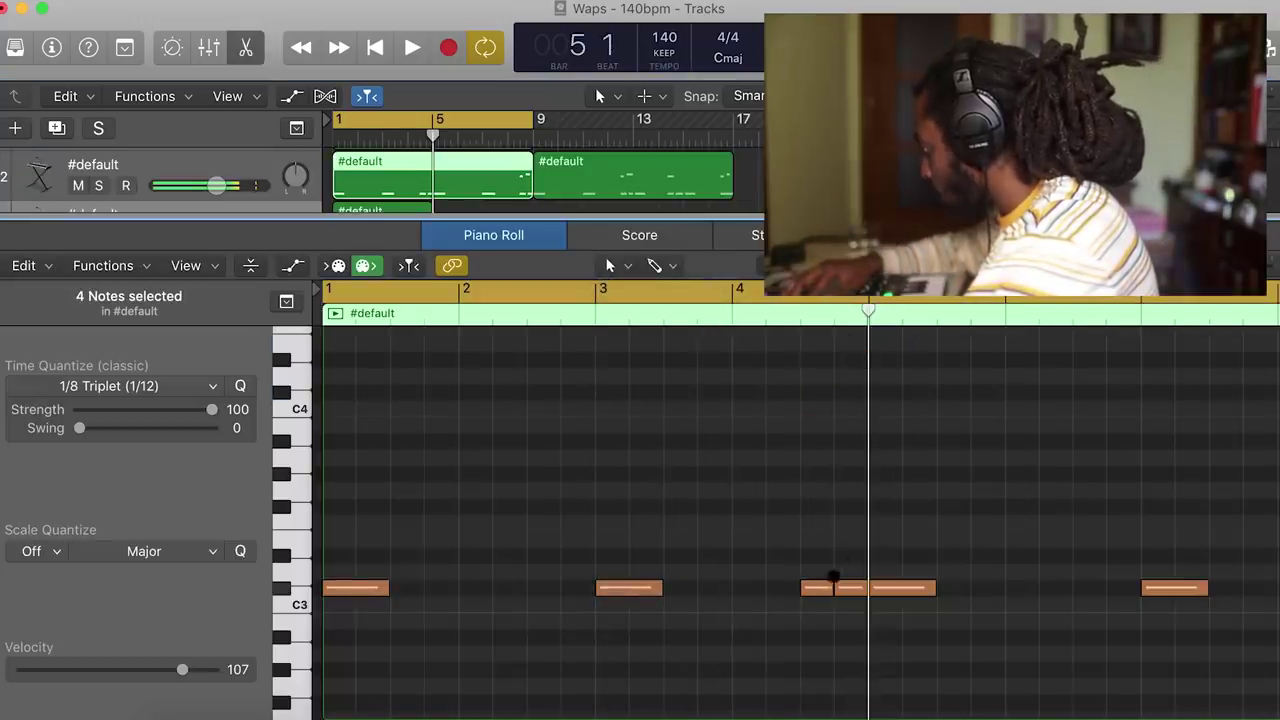
scroll(926, 590, "right", 3)
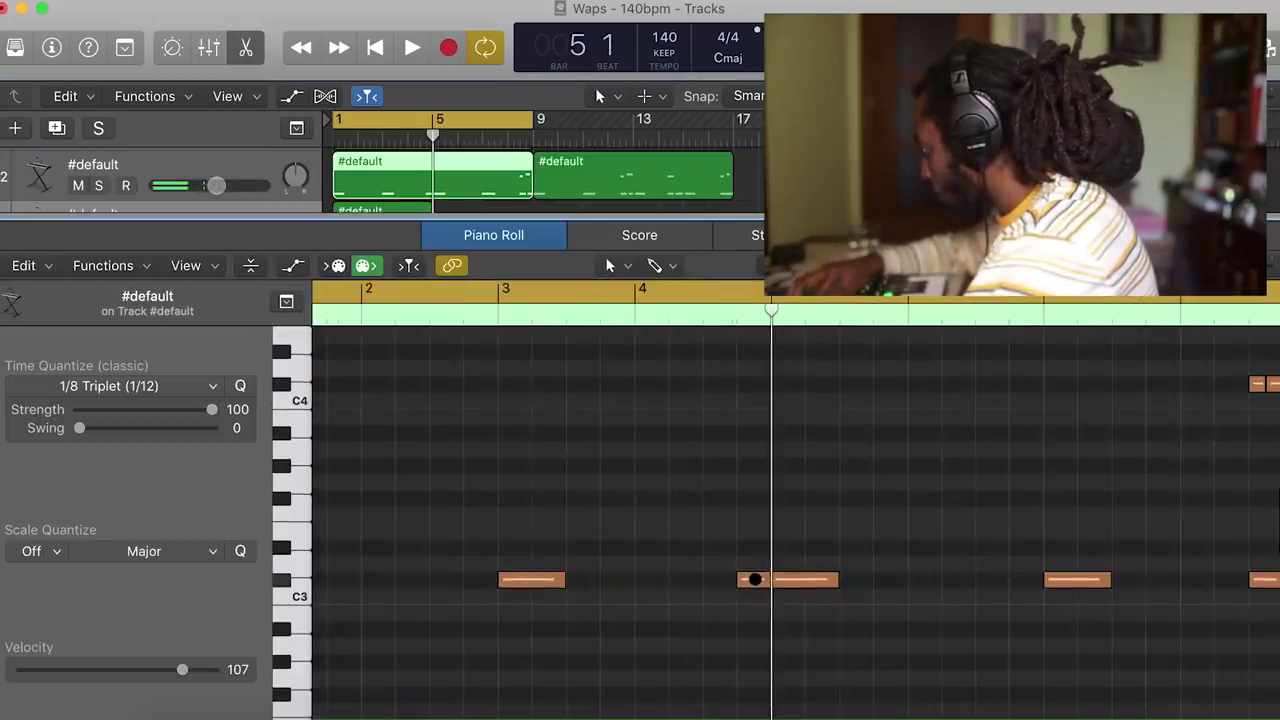
scroll(771, 586, "right", 10)
left_click_drag(968, 500, 806, 328)
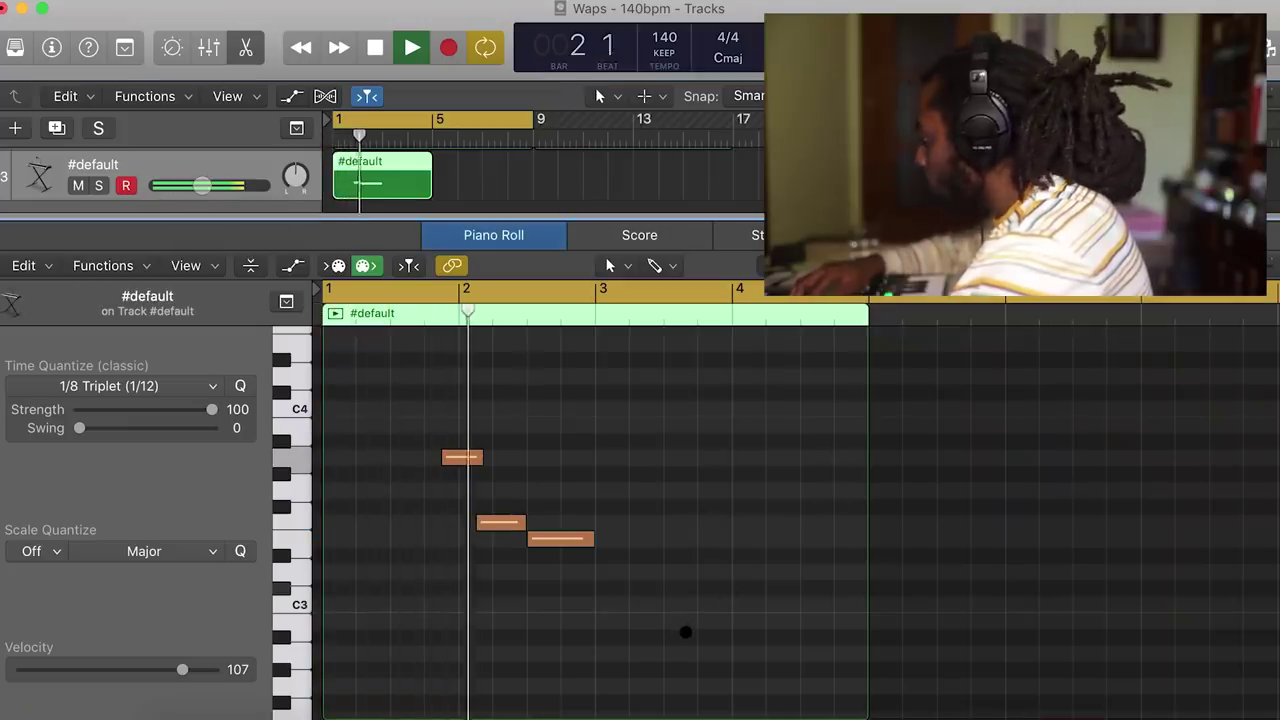
Copy track 13's three-note phrase two bars later, starting near the end of bar 3, and play it back.
left_click_drag(642, 618, 455, 369)
key("space")
left_click_drag(457, 458, 736, 473)
key("space")
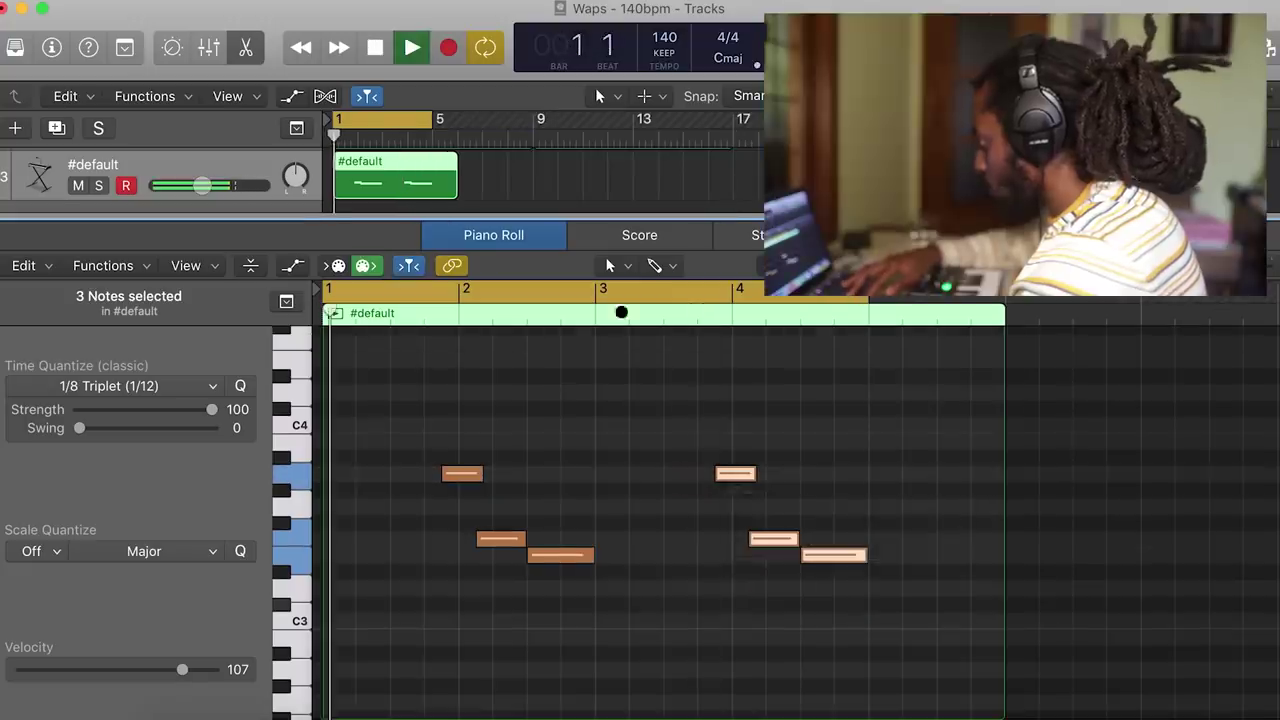
left_click(837, 457)
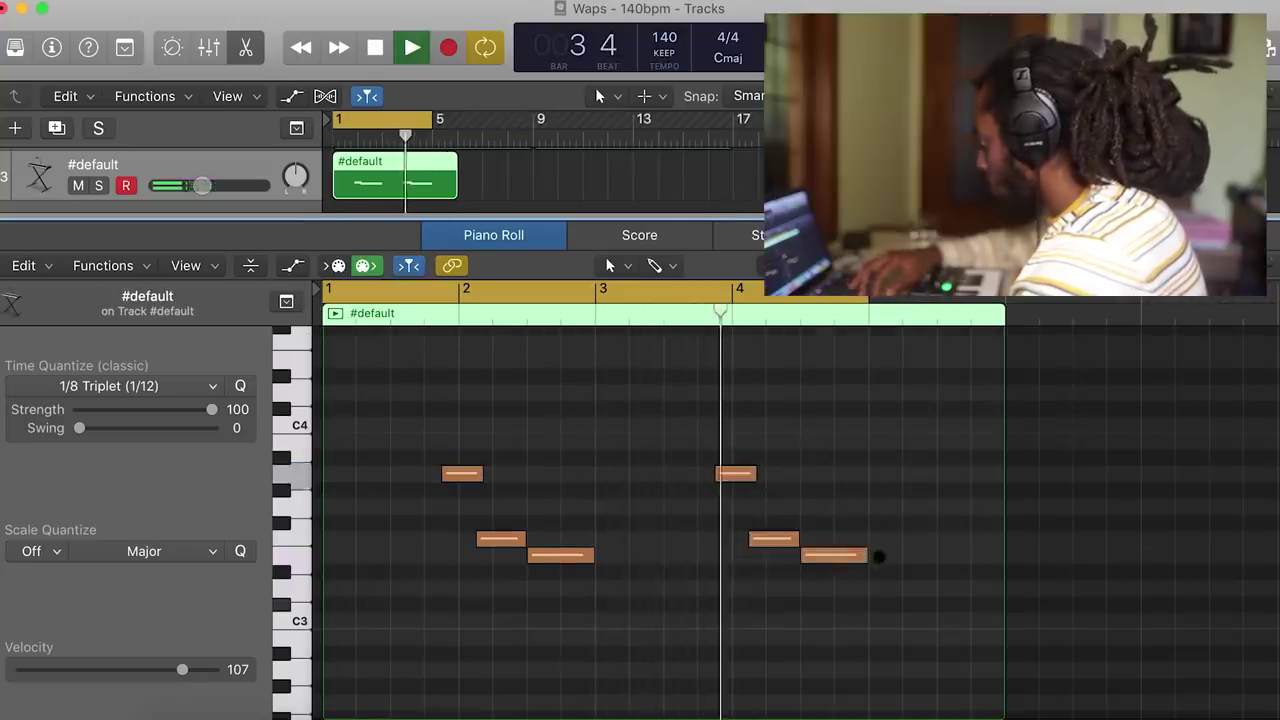
Raise the last copied note in bar 4 to C4 and add a shorter A3 note below it.
key("space")
left_click_drag(833, 557, 866, 474)
key("space")
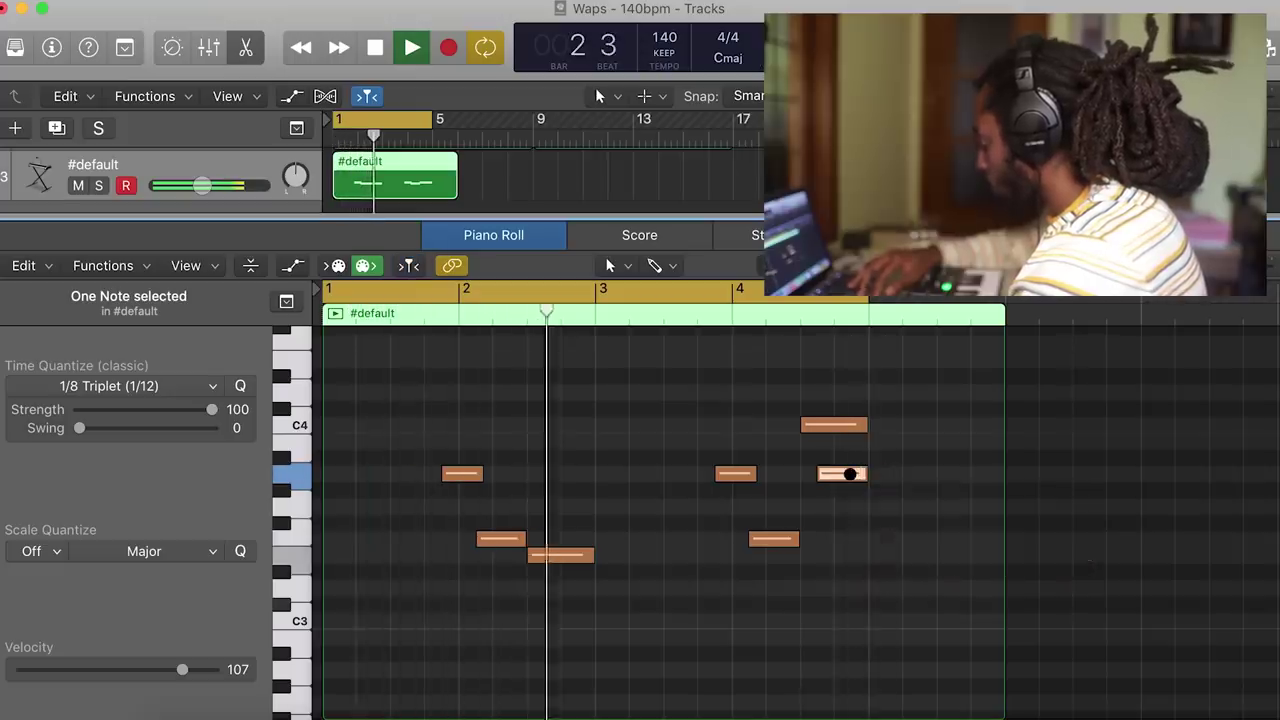
Add two short E4 notes, each 0 0 2 0 long, on beat 4 of bar 4 in track 13.
scroll(850, 474, "up", 3)
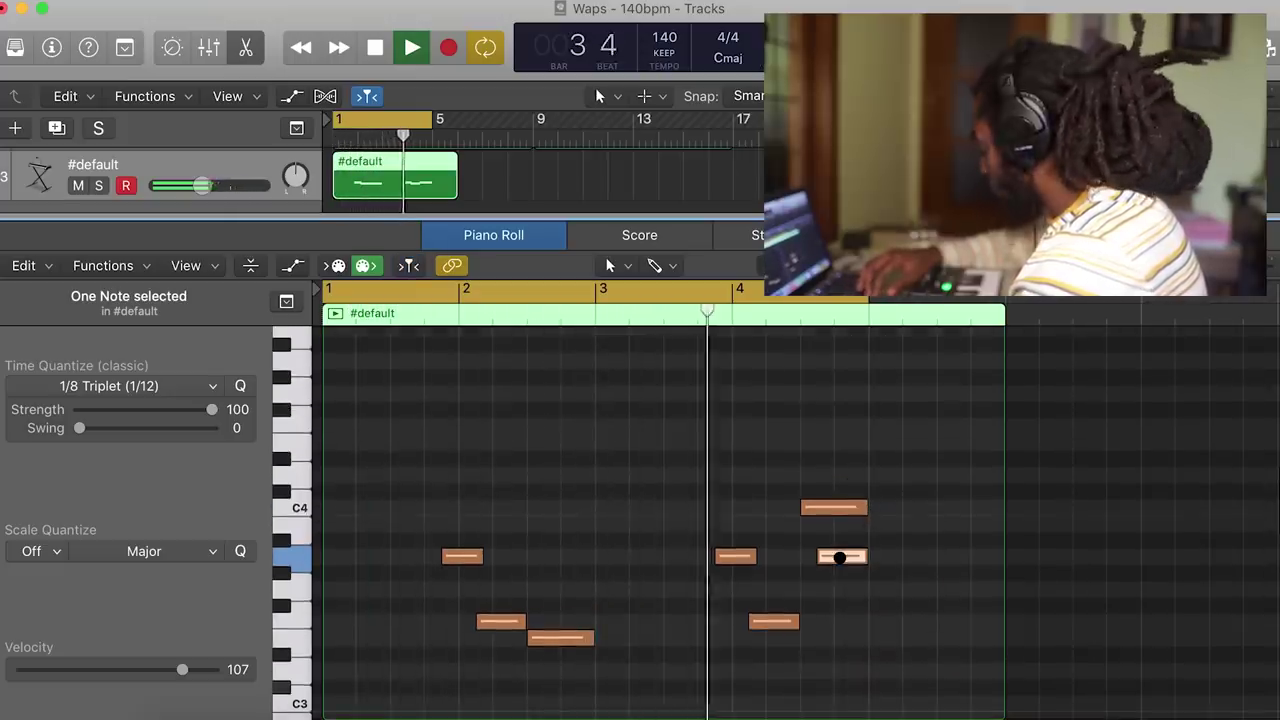
key("space")
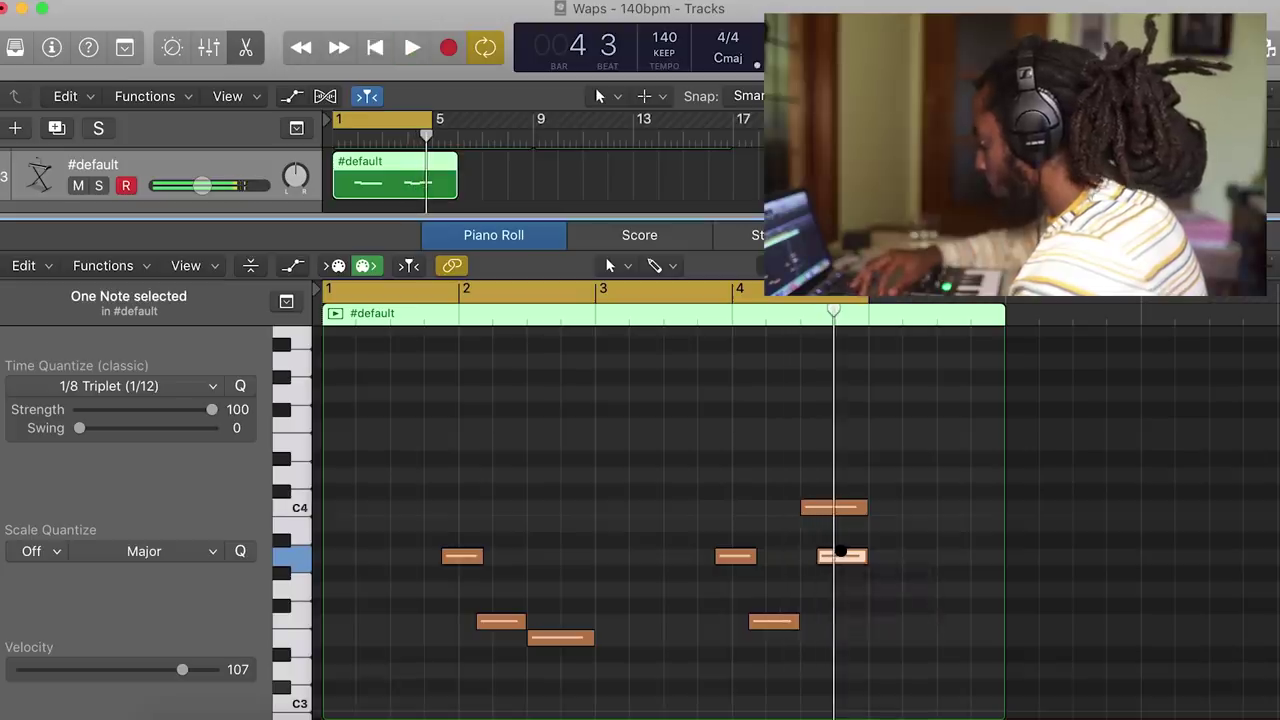
left_click_drag(841, 551, 858, 447)
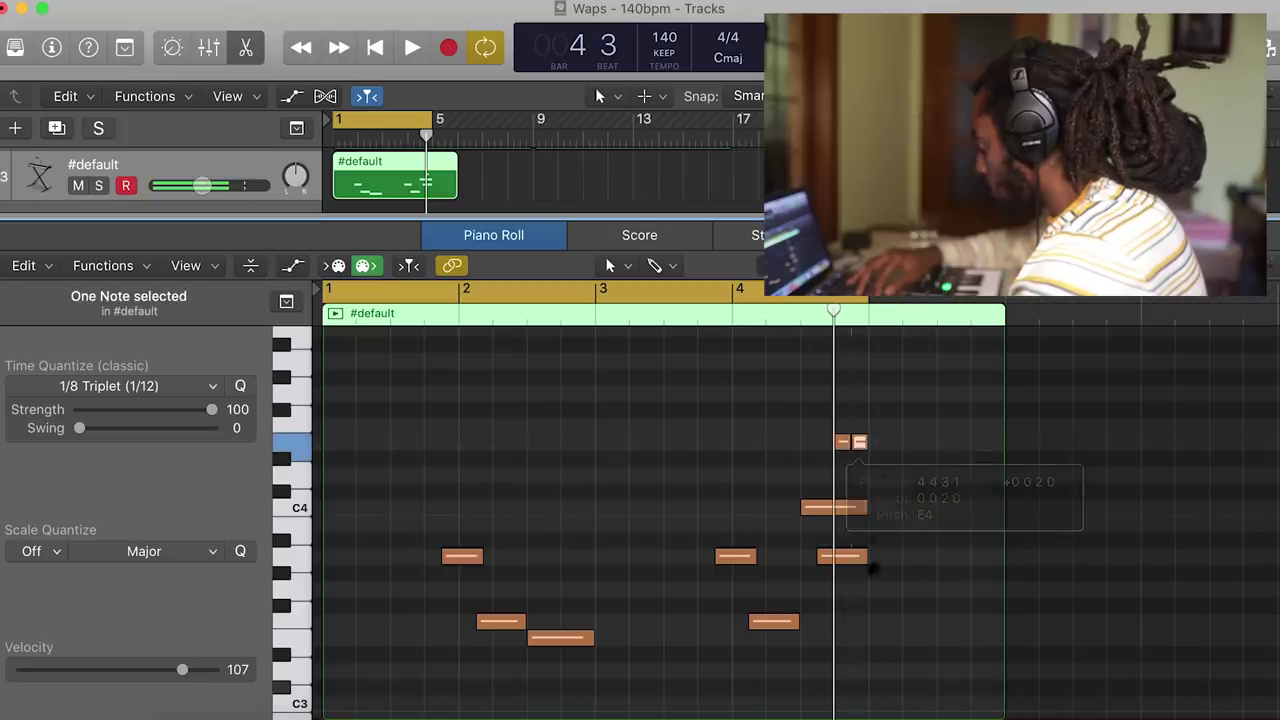
Shorten the A3 note in bar 4 and copy the last E4 note down to A3 right after it.
left_click_drag(862, 555, 850, 552)
left_click_drag(859, 442, 857, 554)
left_click(886, 637)
Trim track 13's region to four bars so it ends at bar 5, and audition the phrase.
key("space")
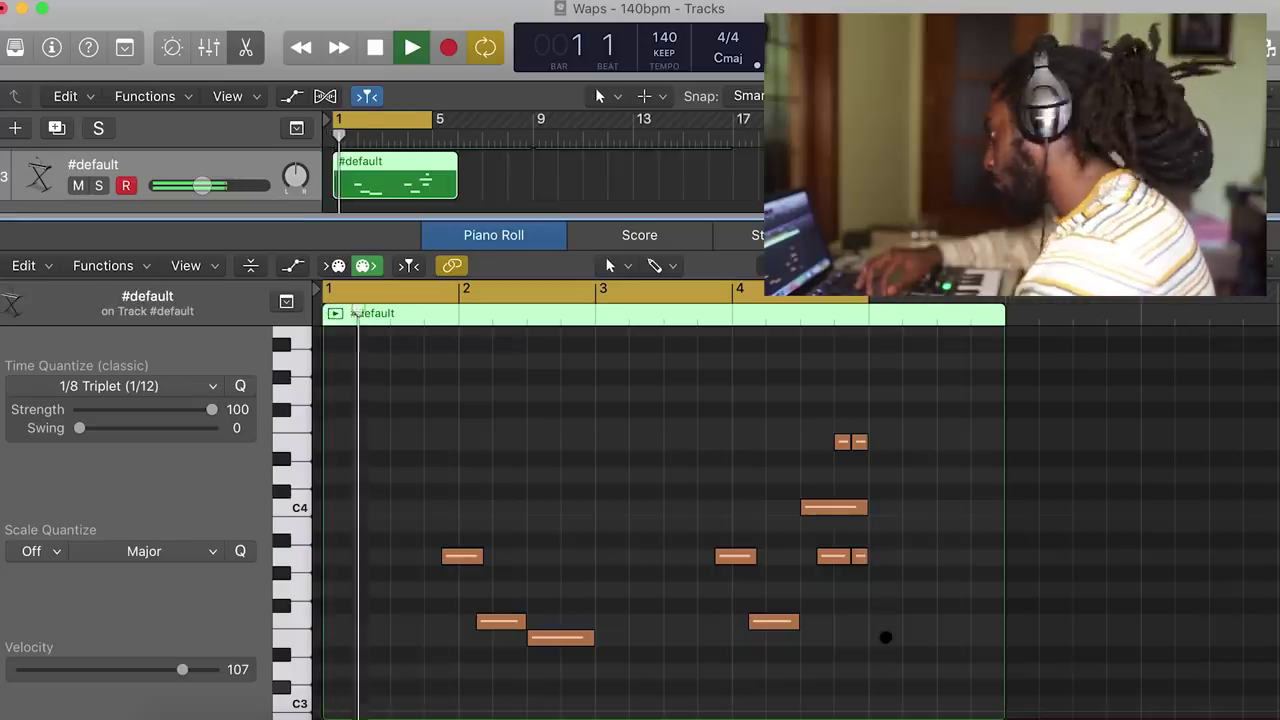
left_click_drag(1000, 492, 869, 488)
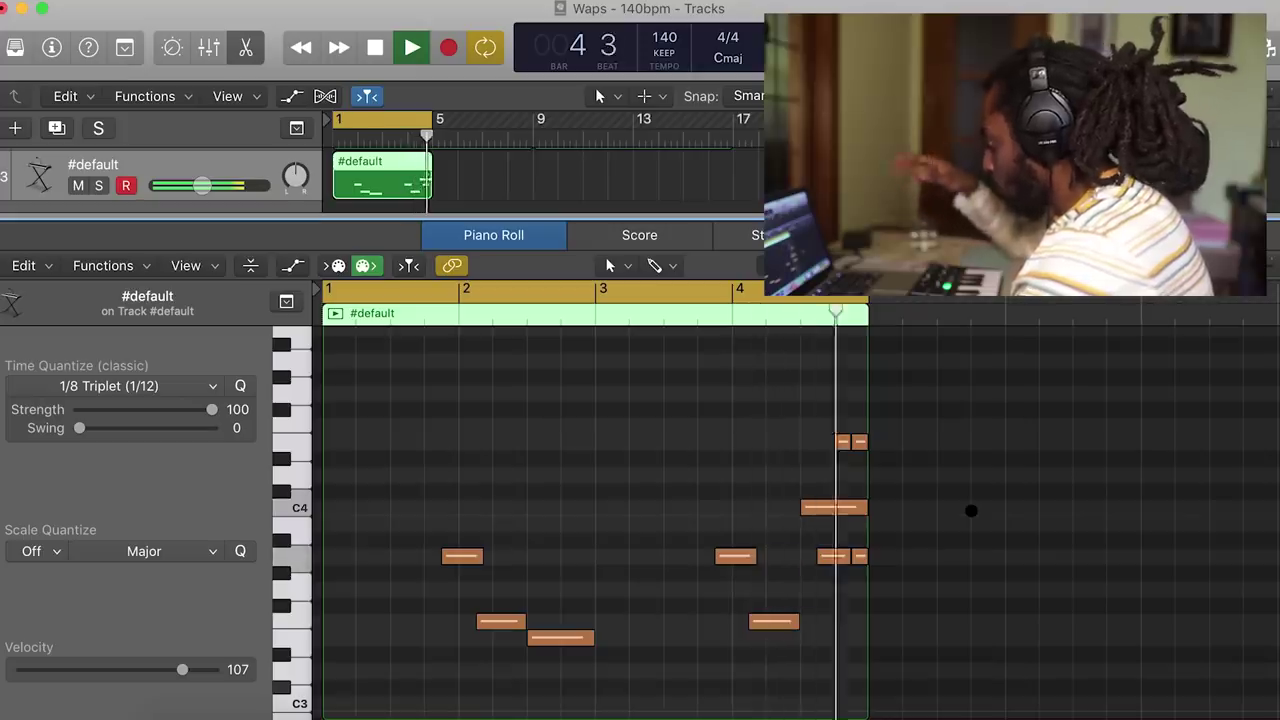
key("space")
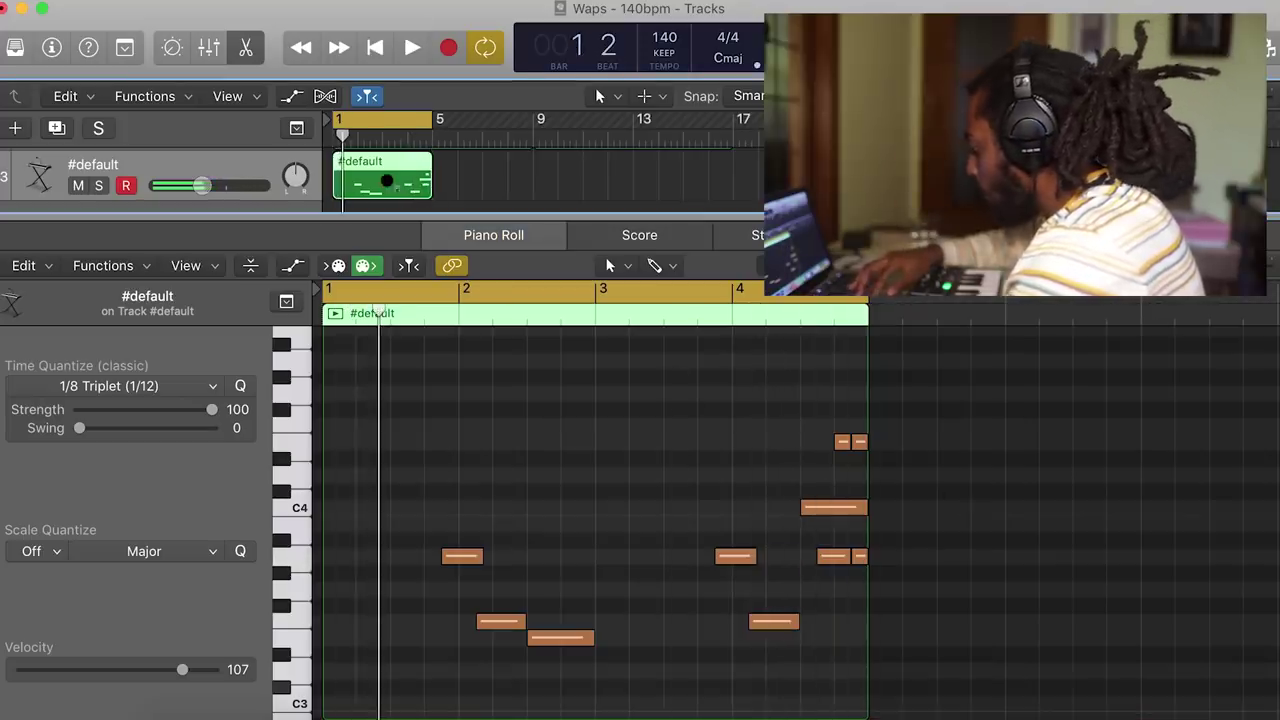
Repeat track 13's four-bar region once so it reaches bar 9, and audition bars 5 to 9 in a cycle.
key("super+r")
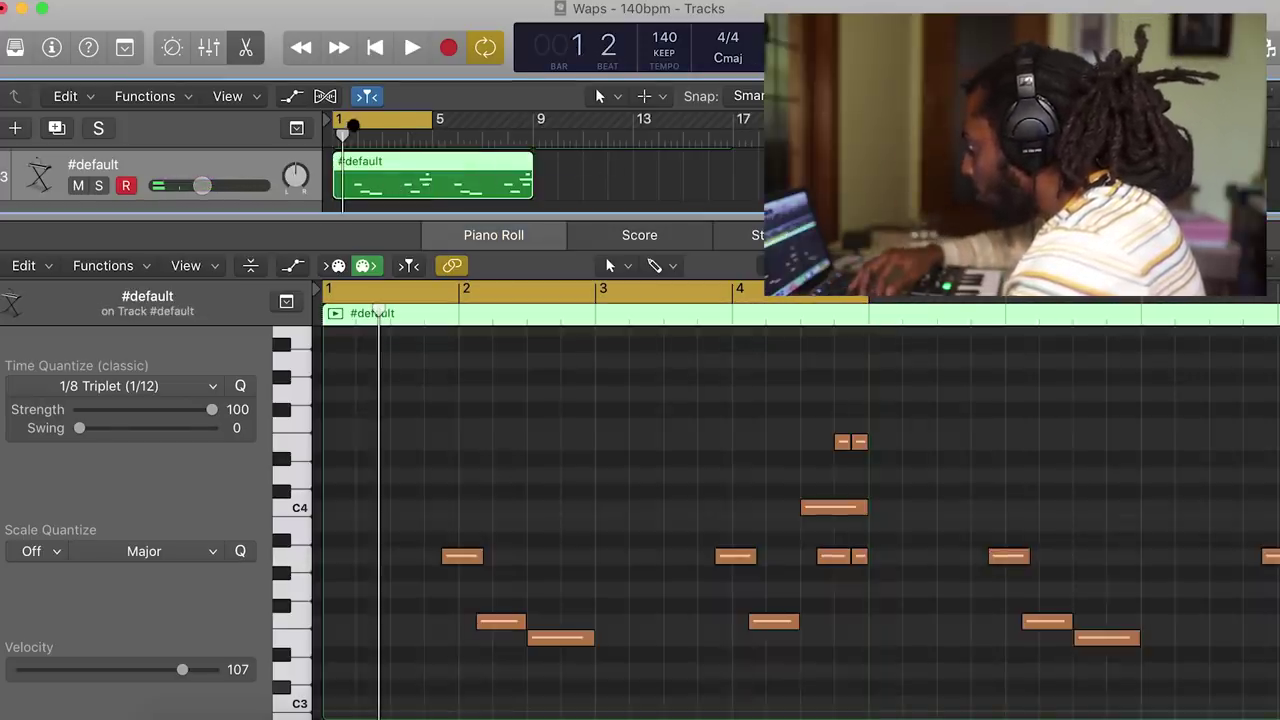
left_click_drag(390, 119, 491, 119)
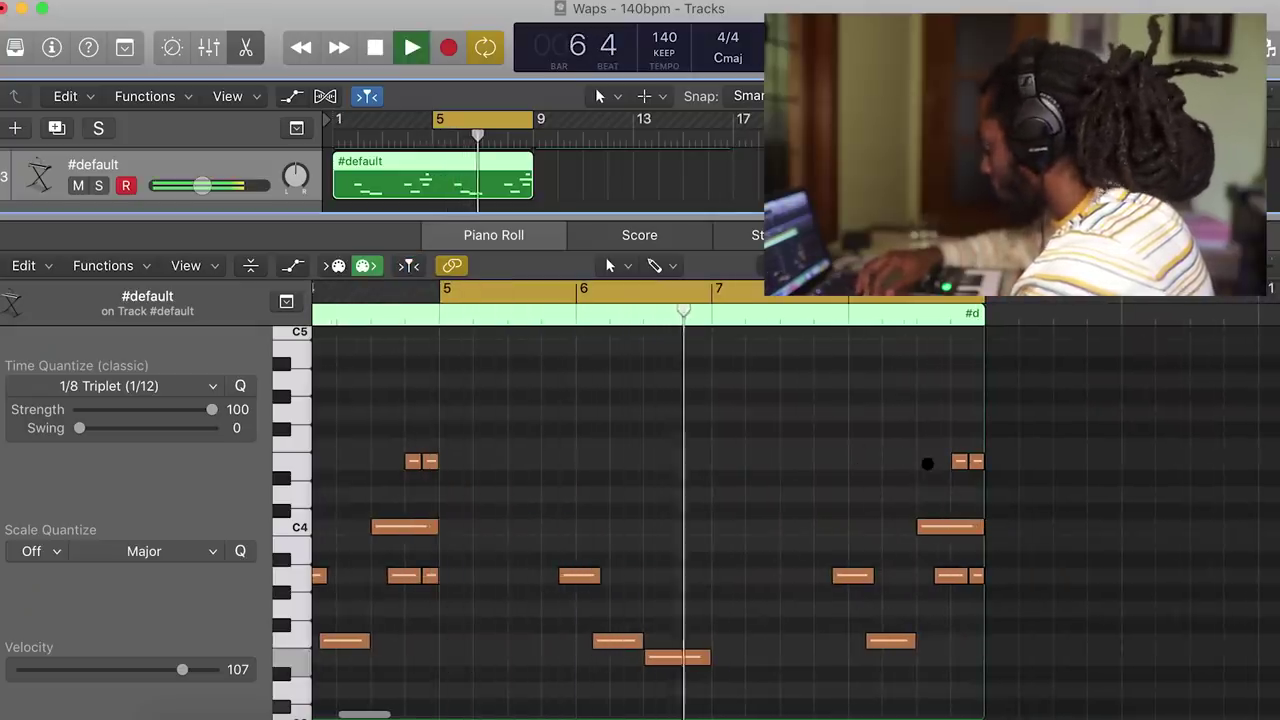
key("space")
Add an E4 note on beat 4 of bar 6 with a short C4 note after it, shortening the E4 so they do not overlap.
left_click_drag(580, 575, 709, 526)
key("space")
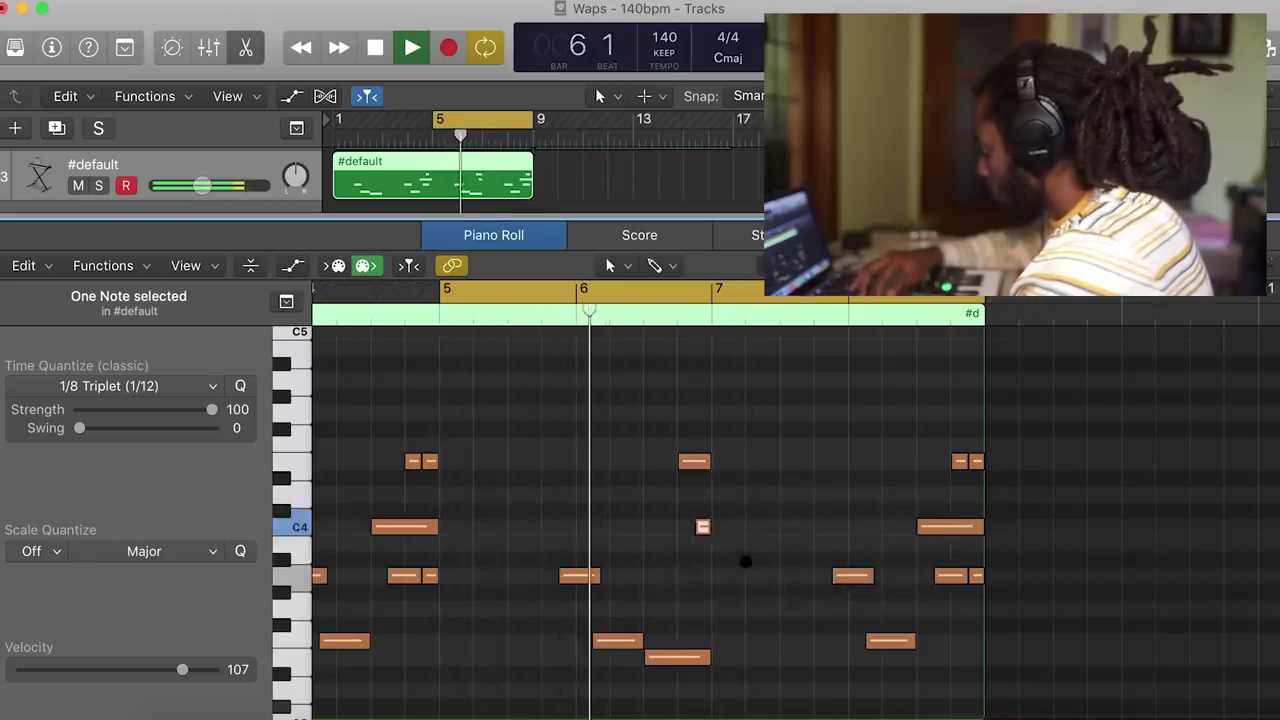
left_click(1150, 430)
key("super+Right")
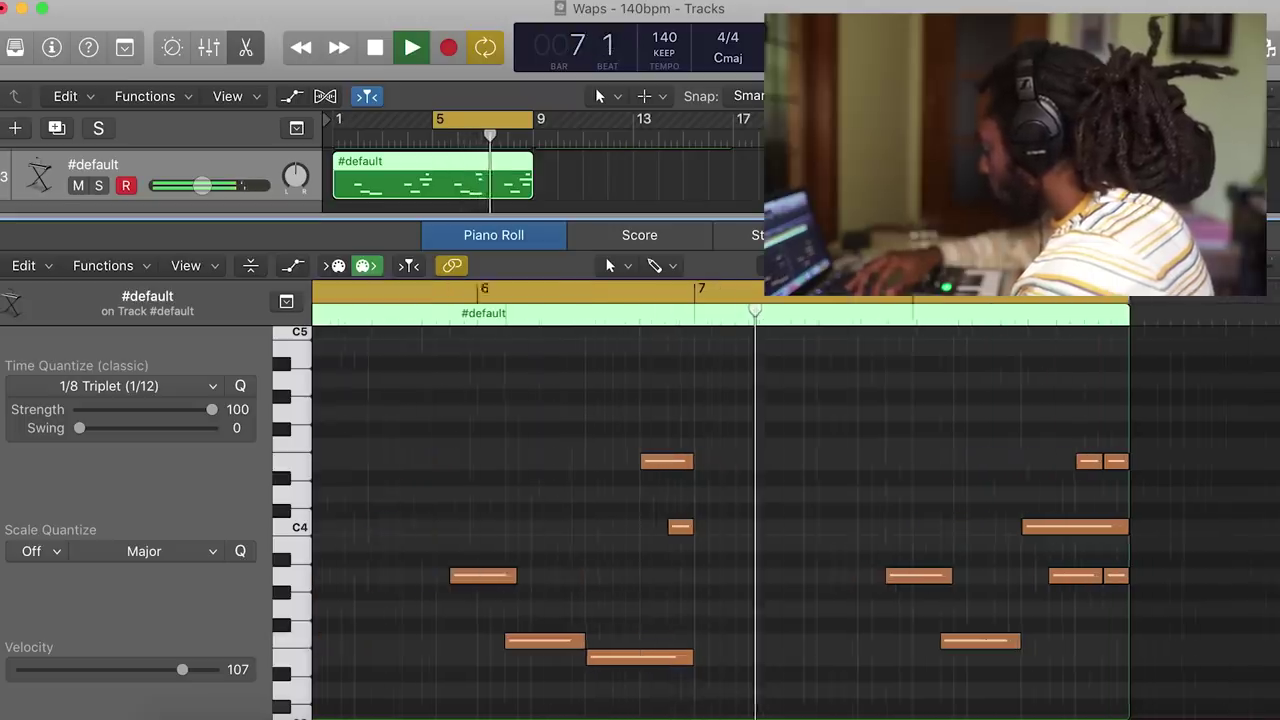
left_click_drag(690, 465, 662, 466)
key("super+Left")
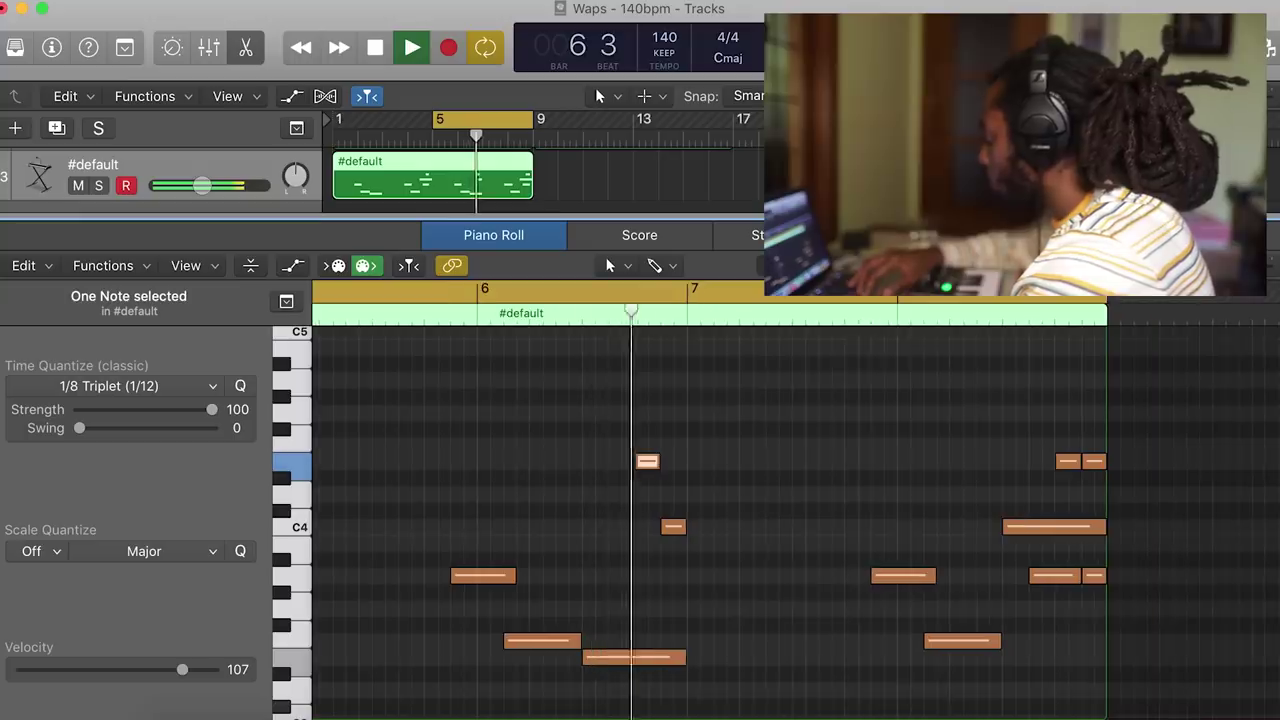
left_click(1032, 617)
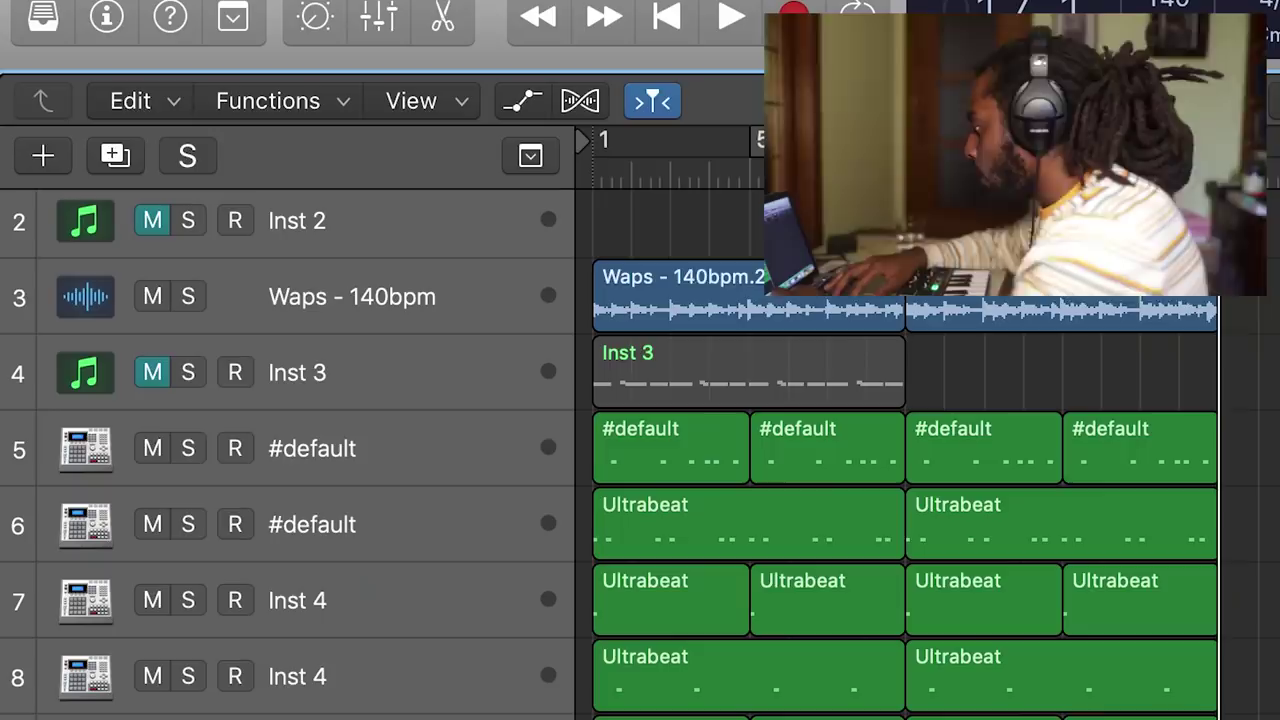
Create a new audio track below the Waps track and move the Waps region at bar 9 onto it.
left_click(402, 308)
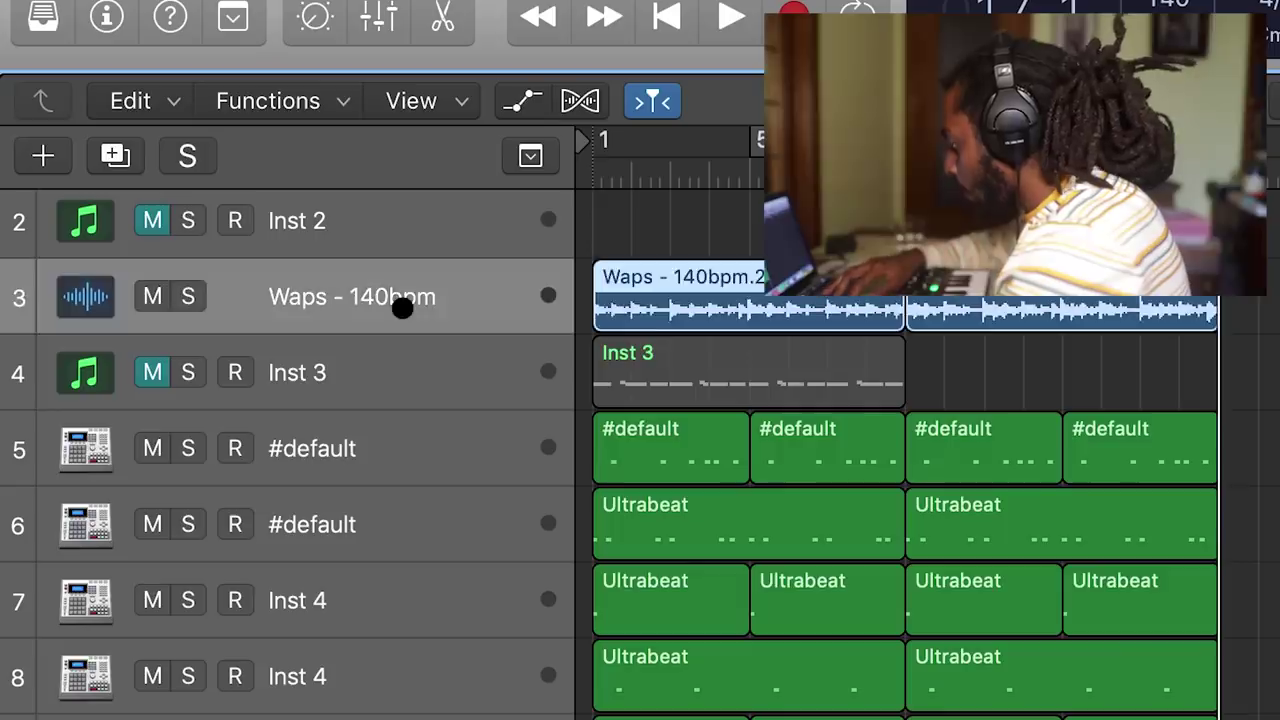
key("super+alt+a")
left_click_drag(1057, 312, 1057, 350)
Rename the two Waps audio tracks Part 1 and Part 2, and the Inst 3 track Violins.
double_click(455, 290)
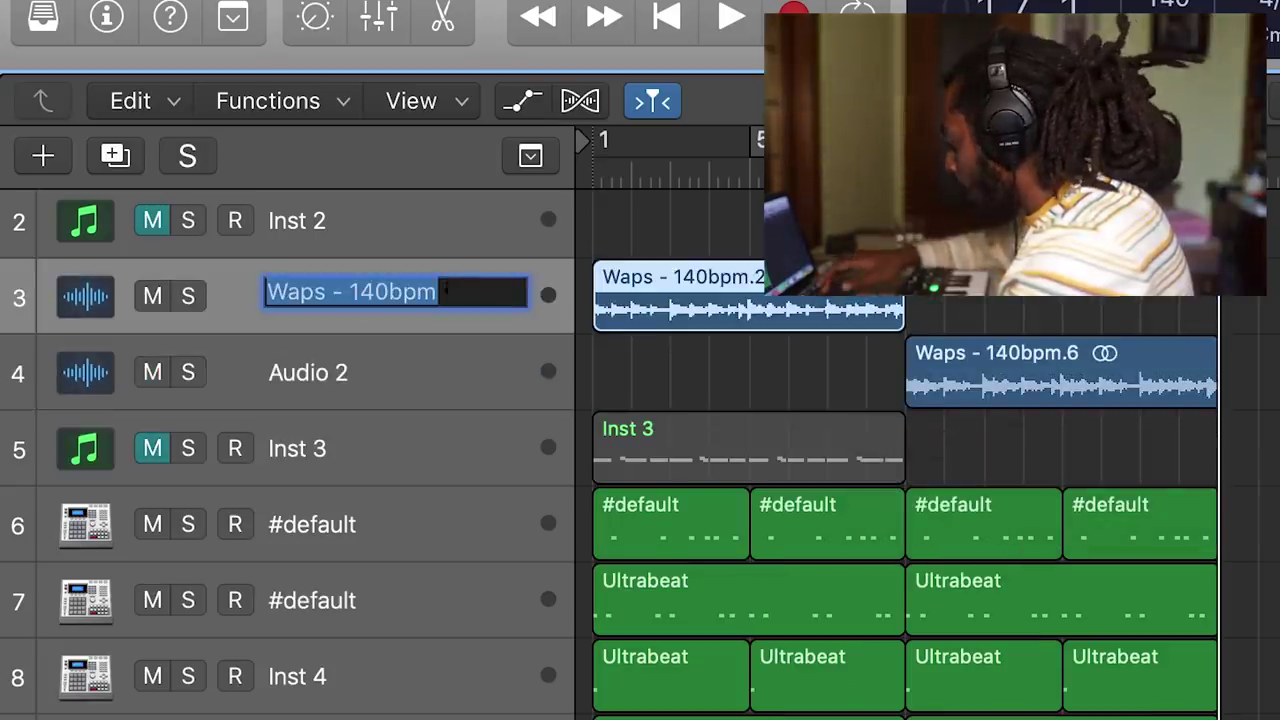
key("Escape")
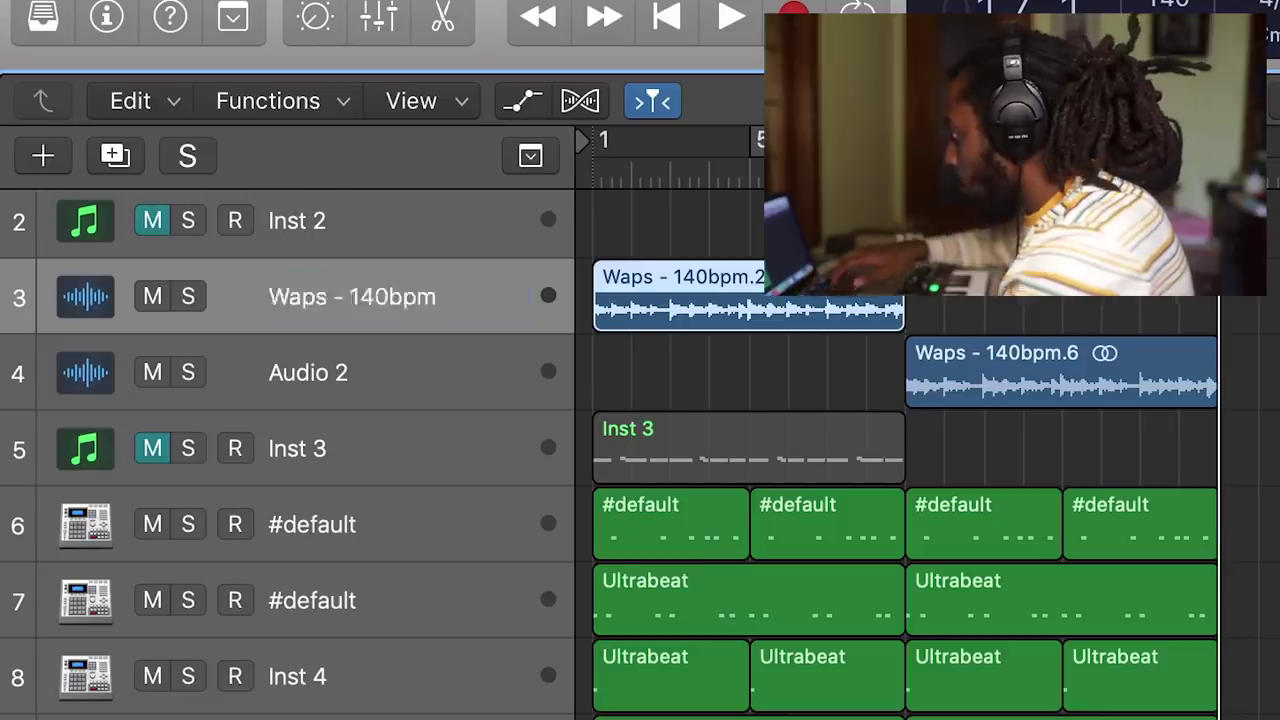
double_click(347, 370)
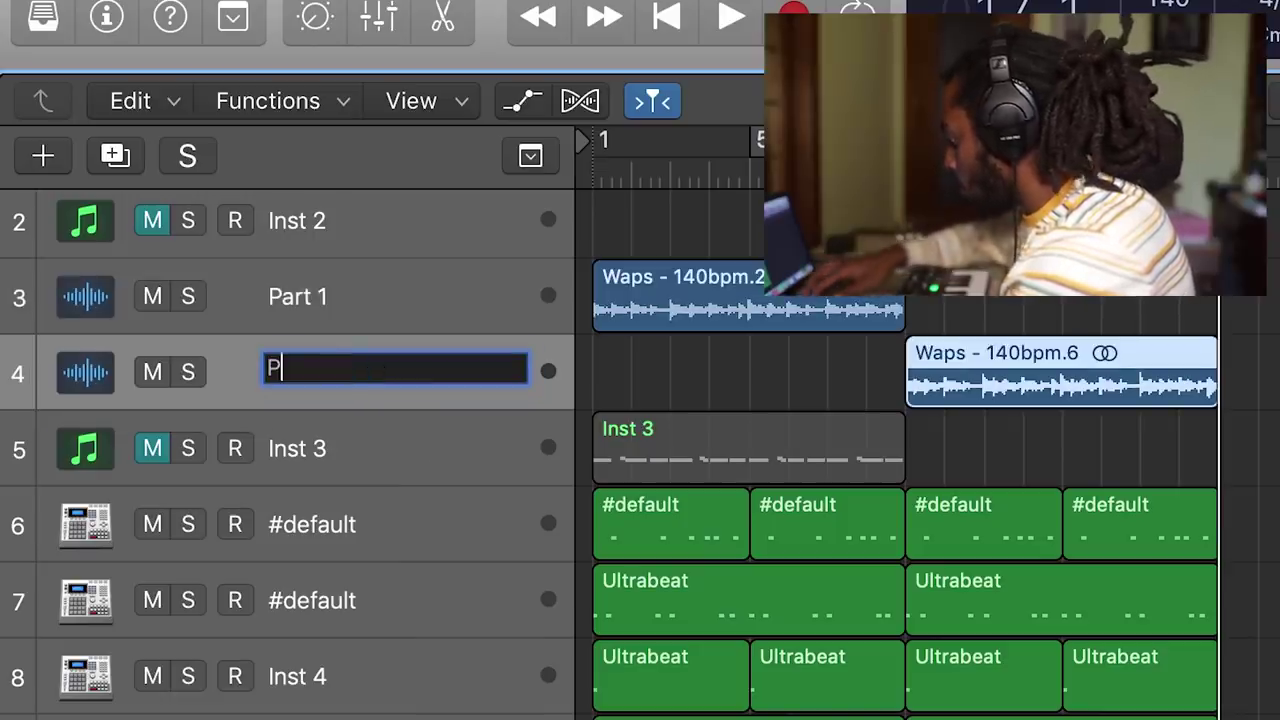
key("Return")
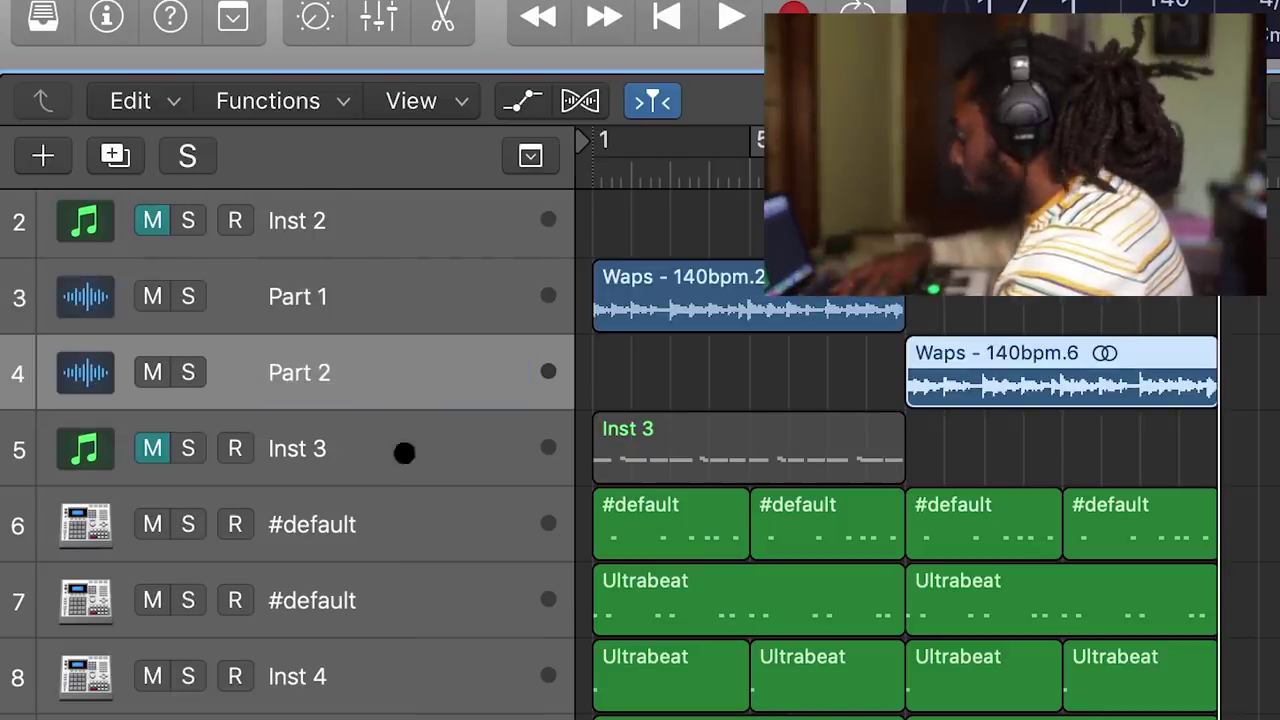
double_click(297, 440)
type("Violins")
key("Return")
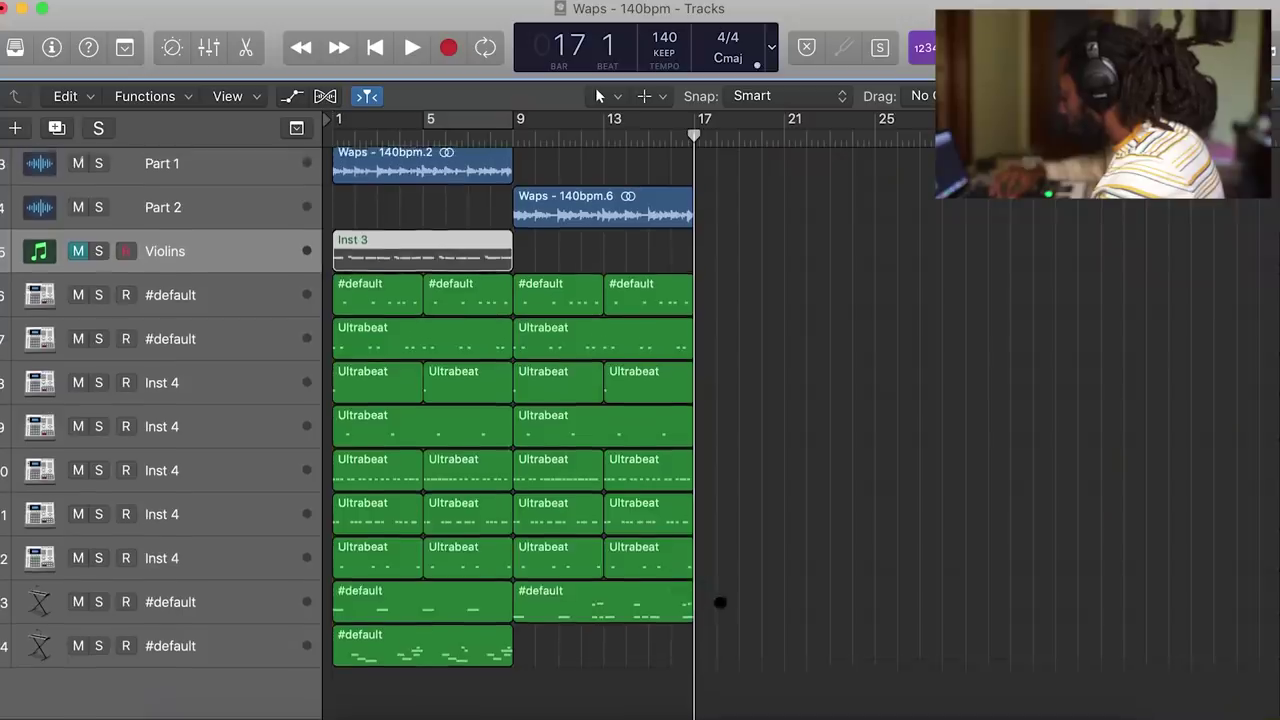
Repeat all drum and #default regions on tracks 6 to 14 twice from bar 17 onward.
left_click_drag(361, 504, 451, 409)
key("cmd+r")
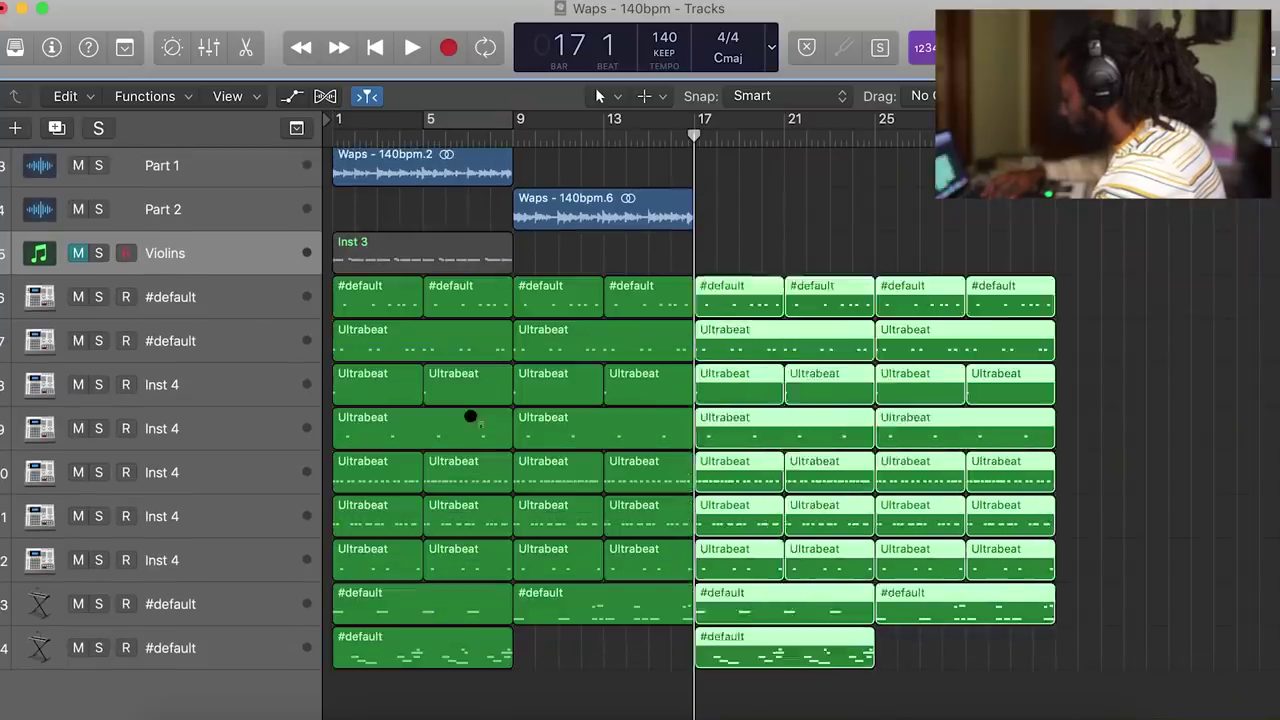
key("cmd+r")
Delete the regions on tracks 6 to 14 that start before bar 13.
left_click(621, 662)
left_click_drag(597, 674, 336, 280)
key("Delete")
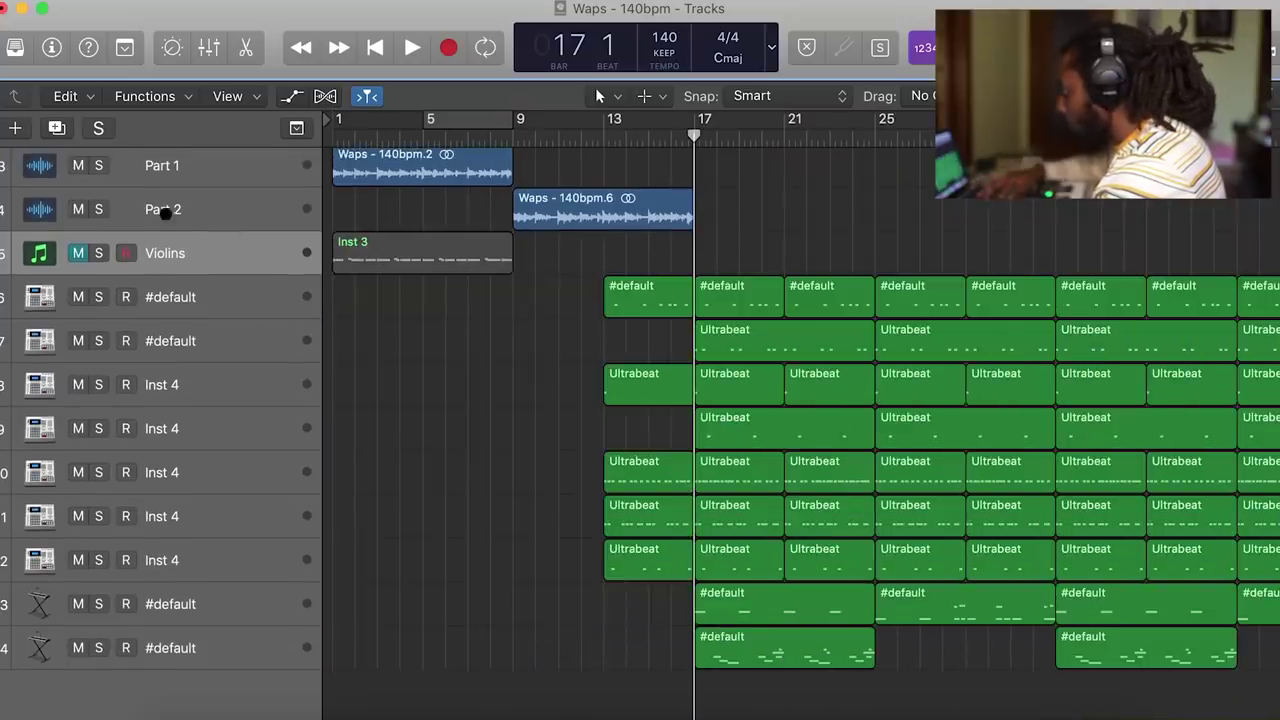
Unmute the Violins track and play bars 1 to 9 in a cycle.
left_click(80, 253)
left_click_drag(335, 118, 516, 118)
key("space")
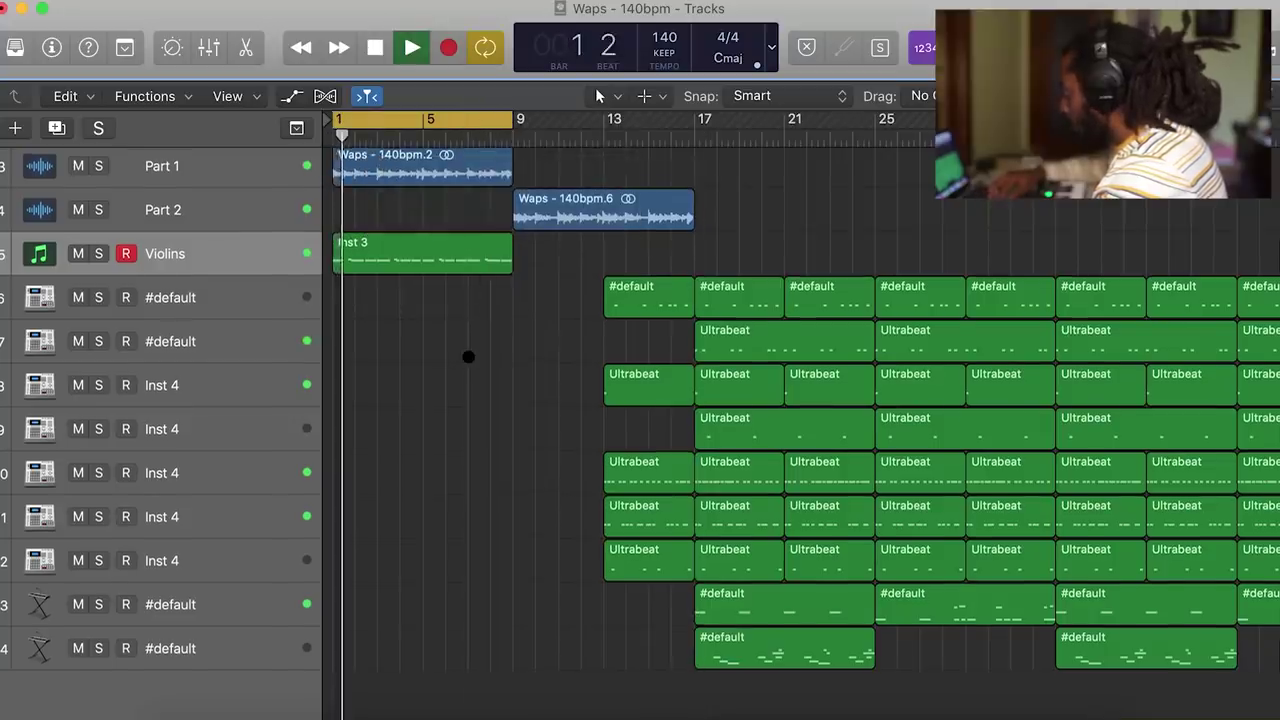
Cycle bars 9 to 17, move the Part 2 region to bar 17, and fill bars 1 to 17 with two Violins regions.
scroll(468, 356, "up", 2)
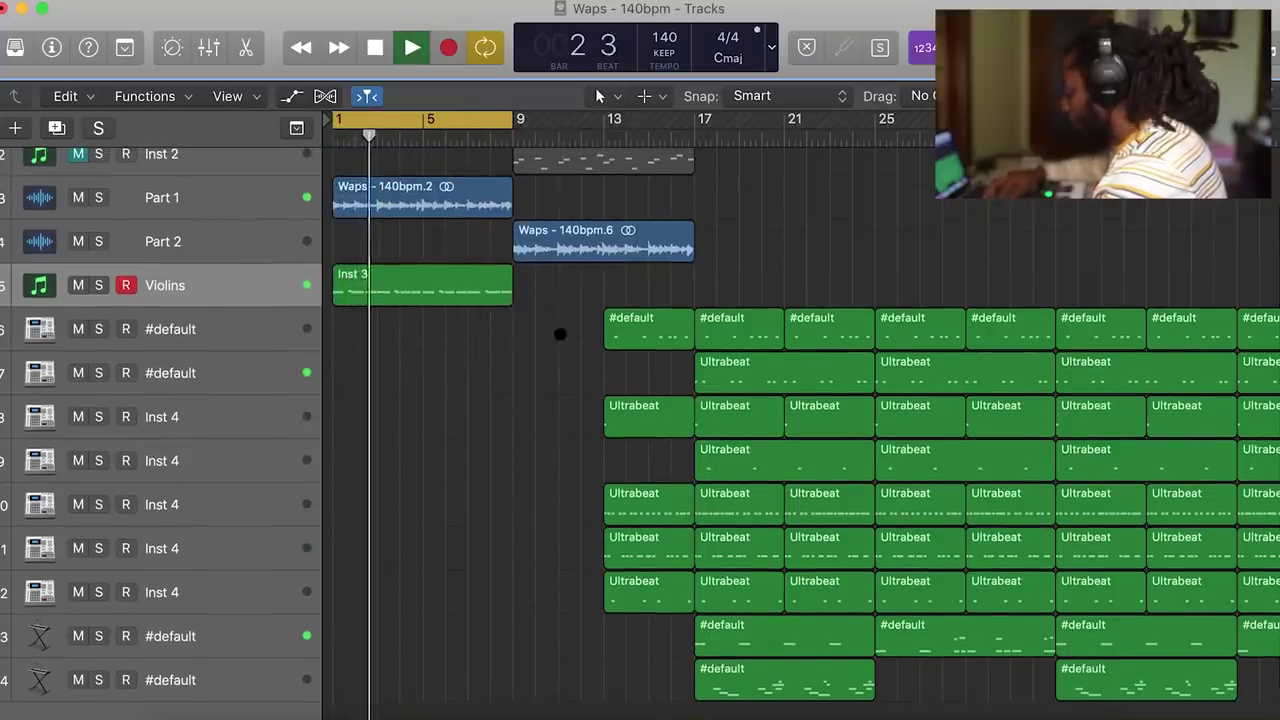
left_click_drag(466, 120, 640, 122)
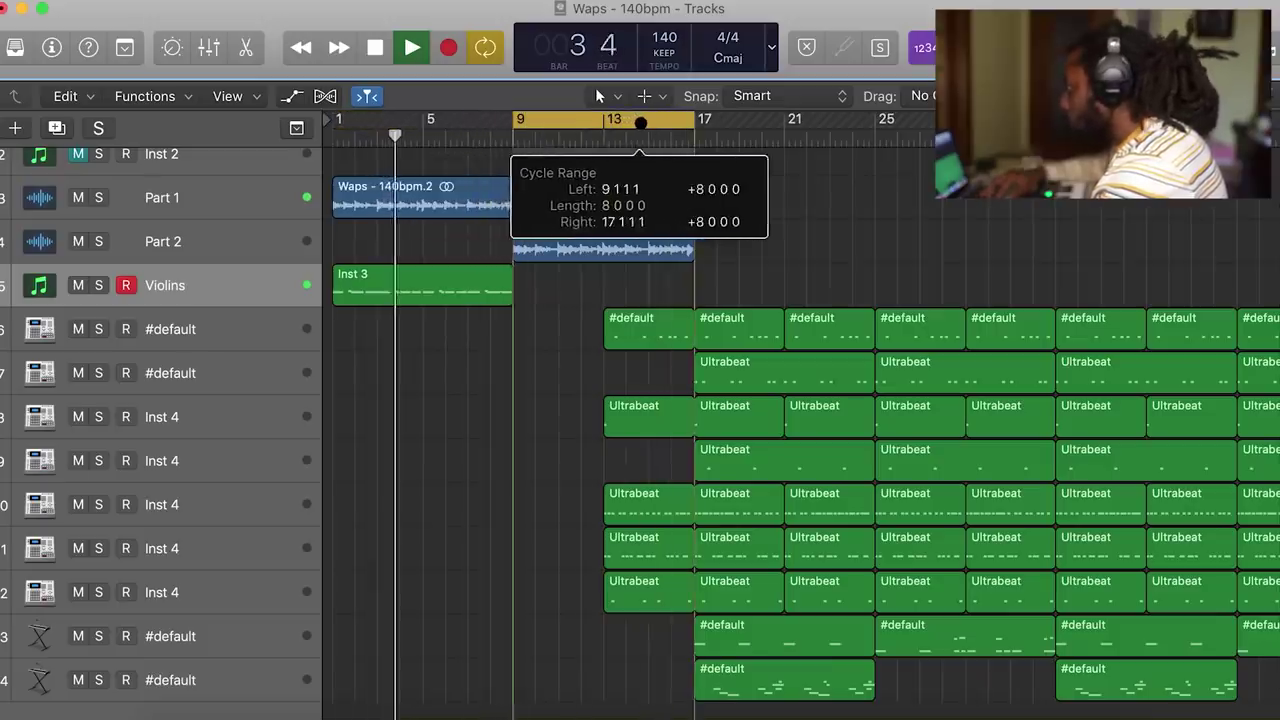
left_click_drag(560, 246, 635, 246)
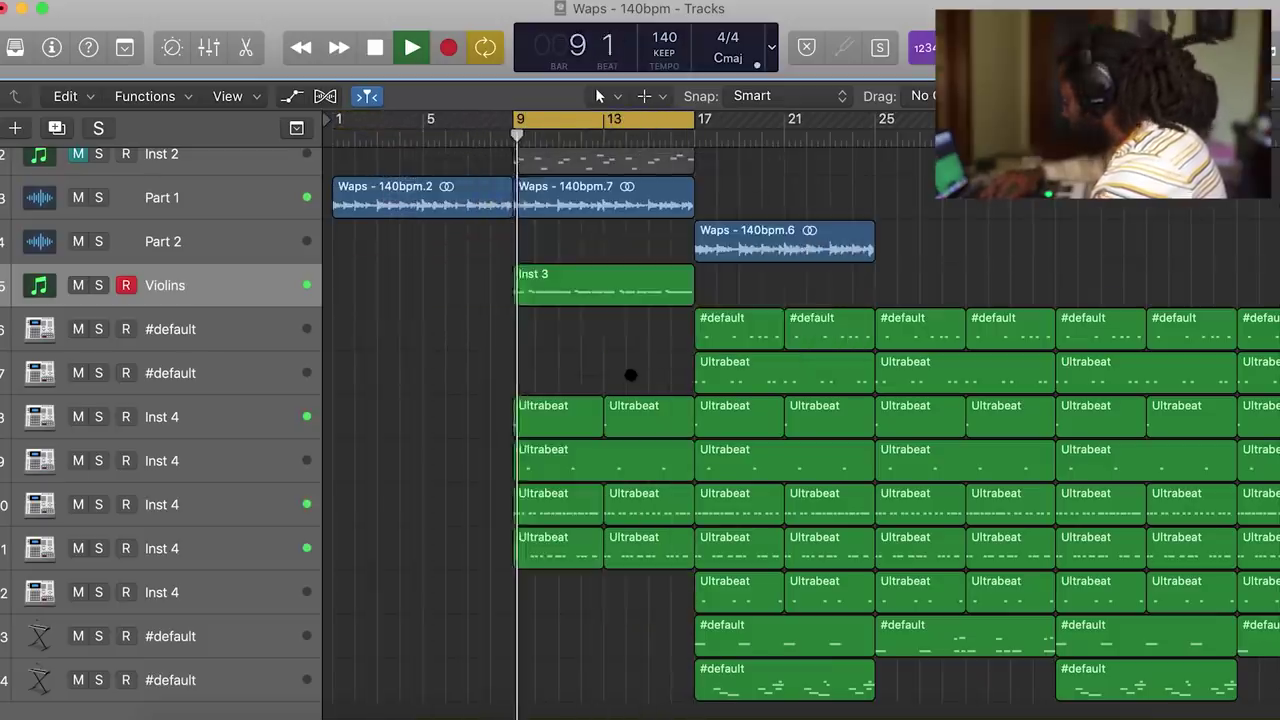
left_click_drag(580, 292, 372, 286)
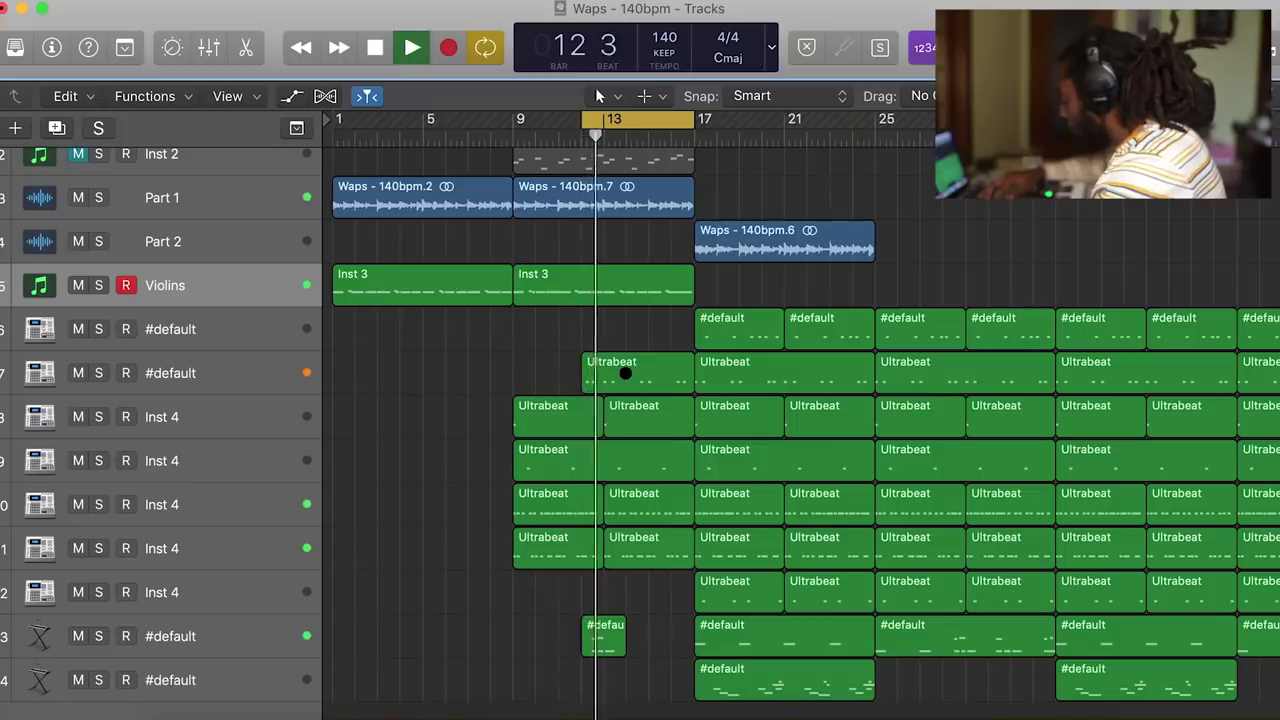
Open track 7's Ultrabeat region at bar 12 for note editing and delete its first note.
double_click(587, 380)
key("space")
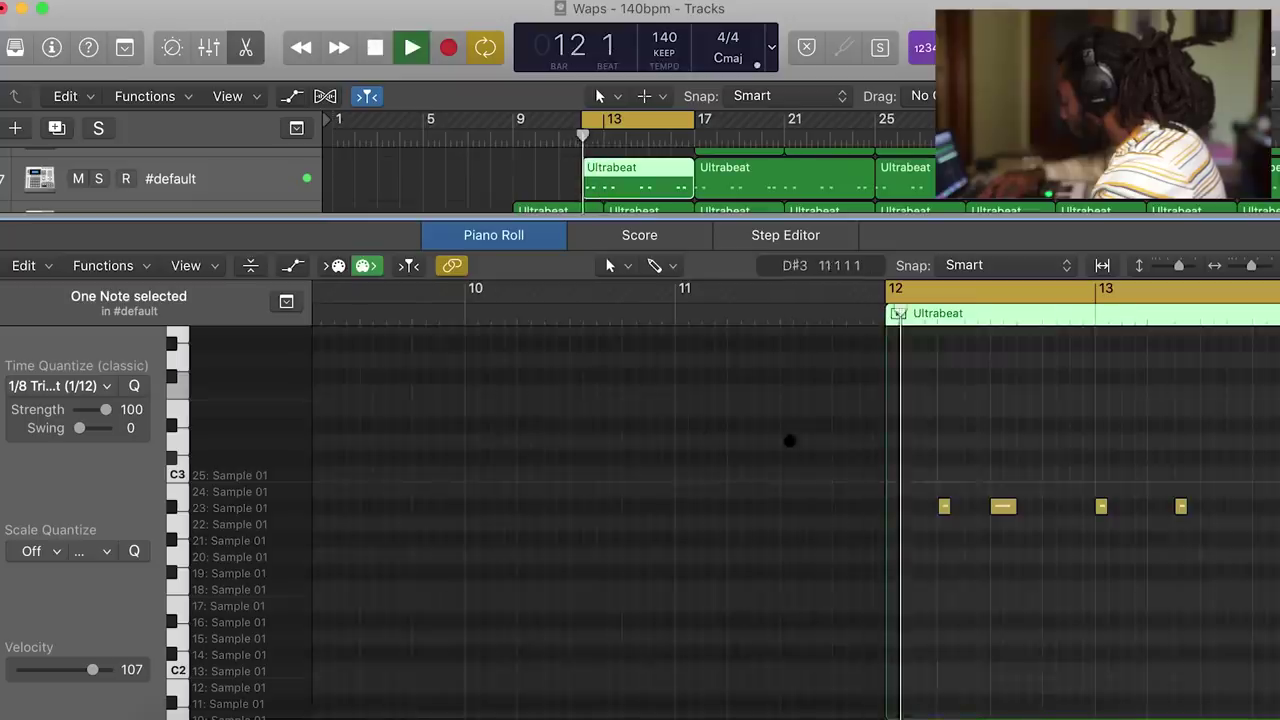
left_click(940, 503)
scroll(1075, 523, "right", 3)
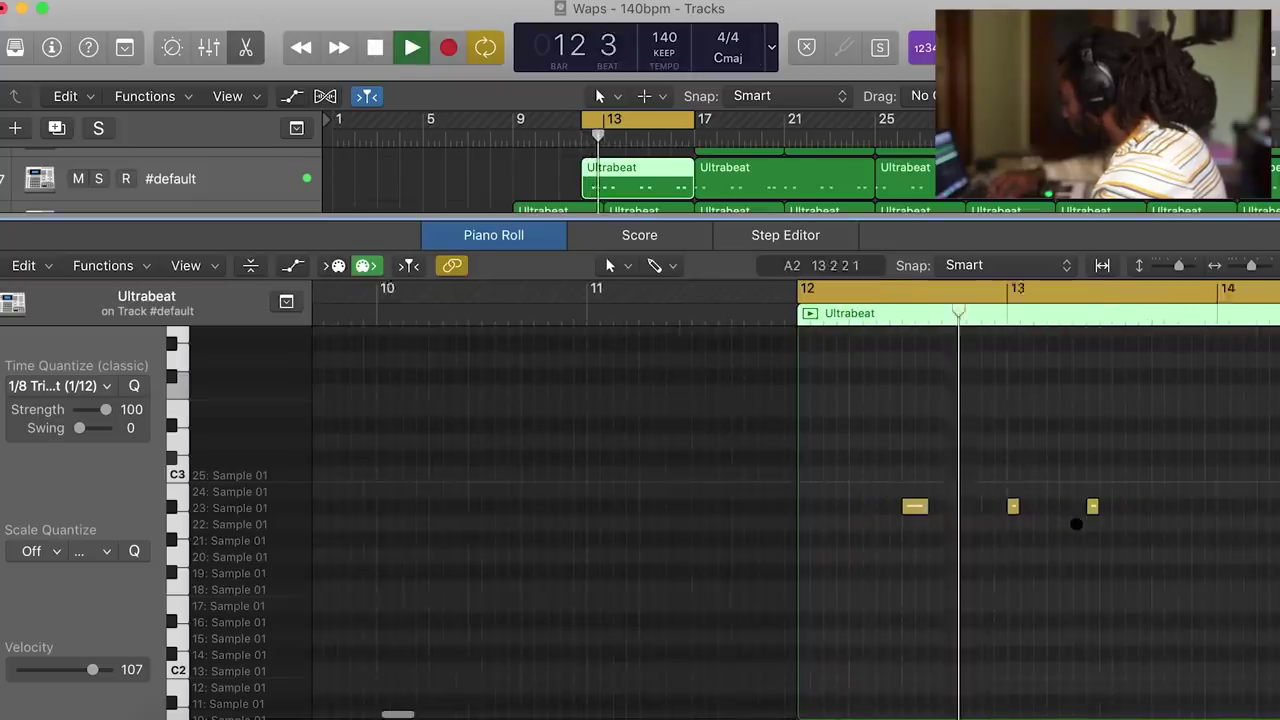
Copy the note at the start of bar 13 back to beat 4 of bar 12, and delete the second note in bar 13.
left_click_drag(979, 507, 922, 512)
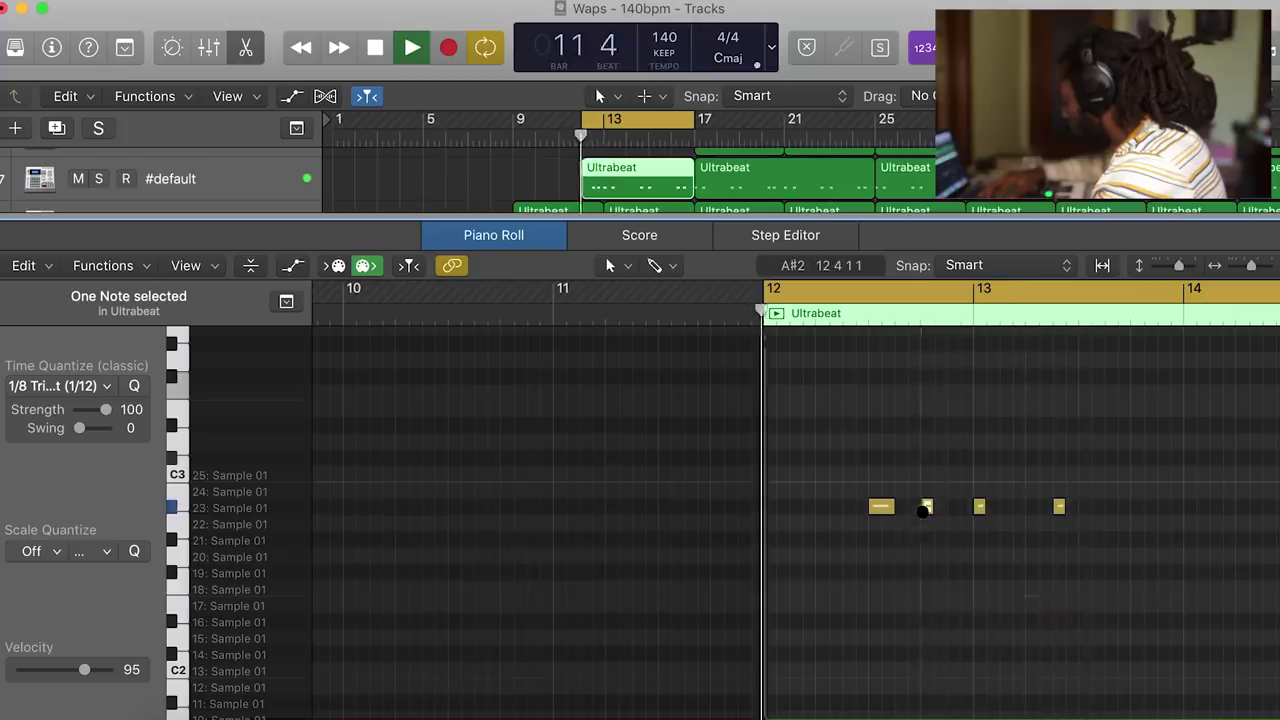
left_click(1020, 574)
scroll(1037, 574, "right", 5)
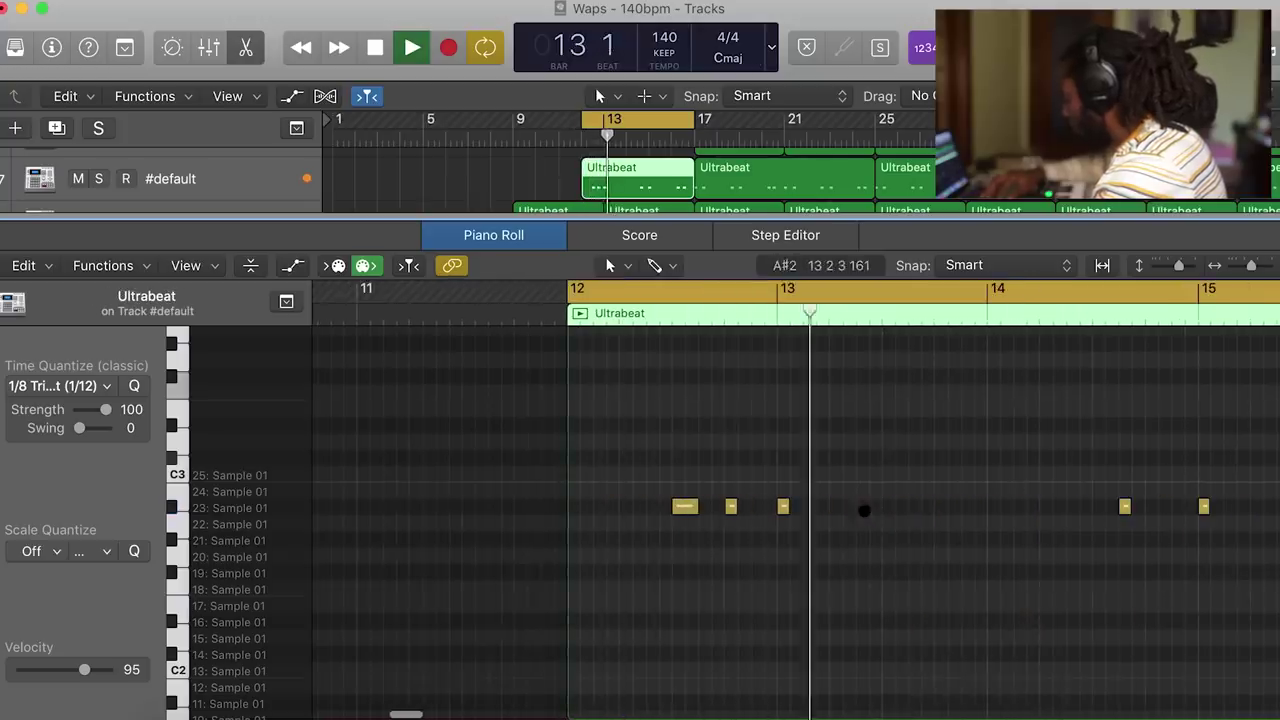
key("e")
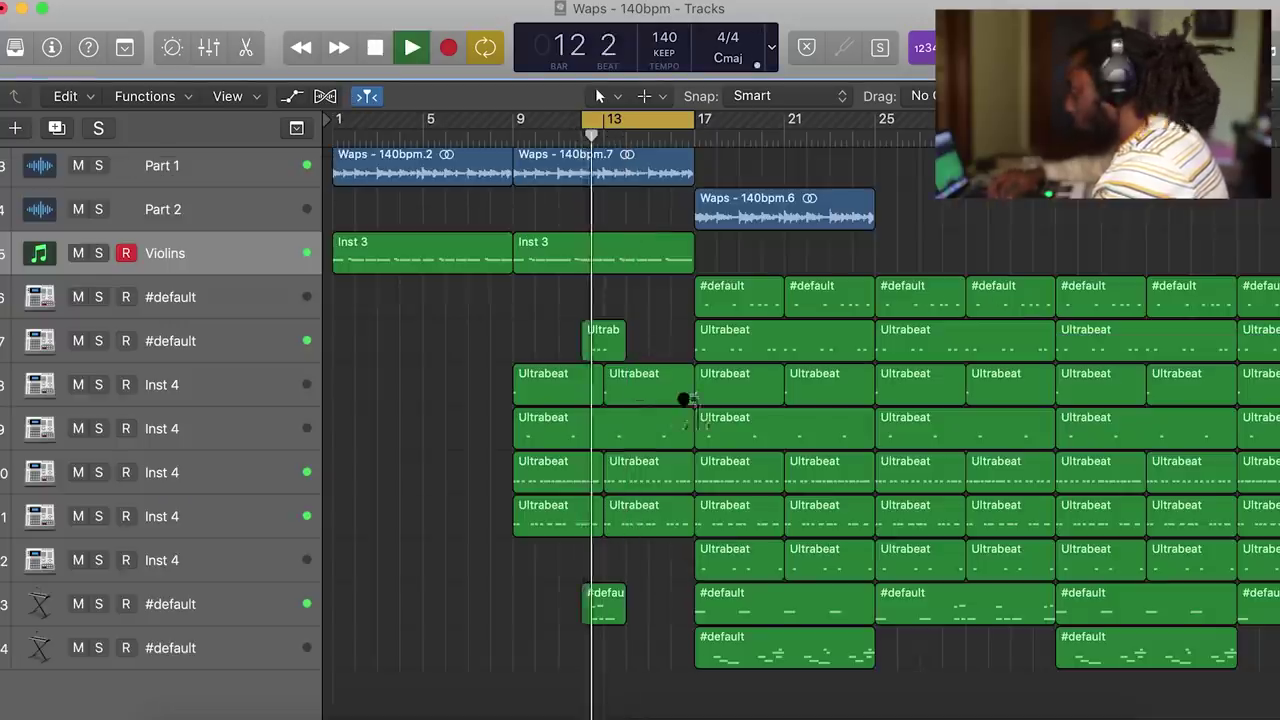
Within bars 17 to 25, delete track 14's #default region and replace track 13's with a copy of its bar 25 region.
key("c")
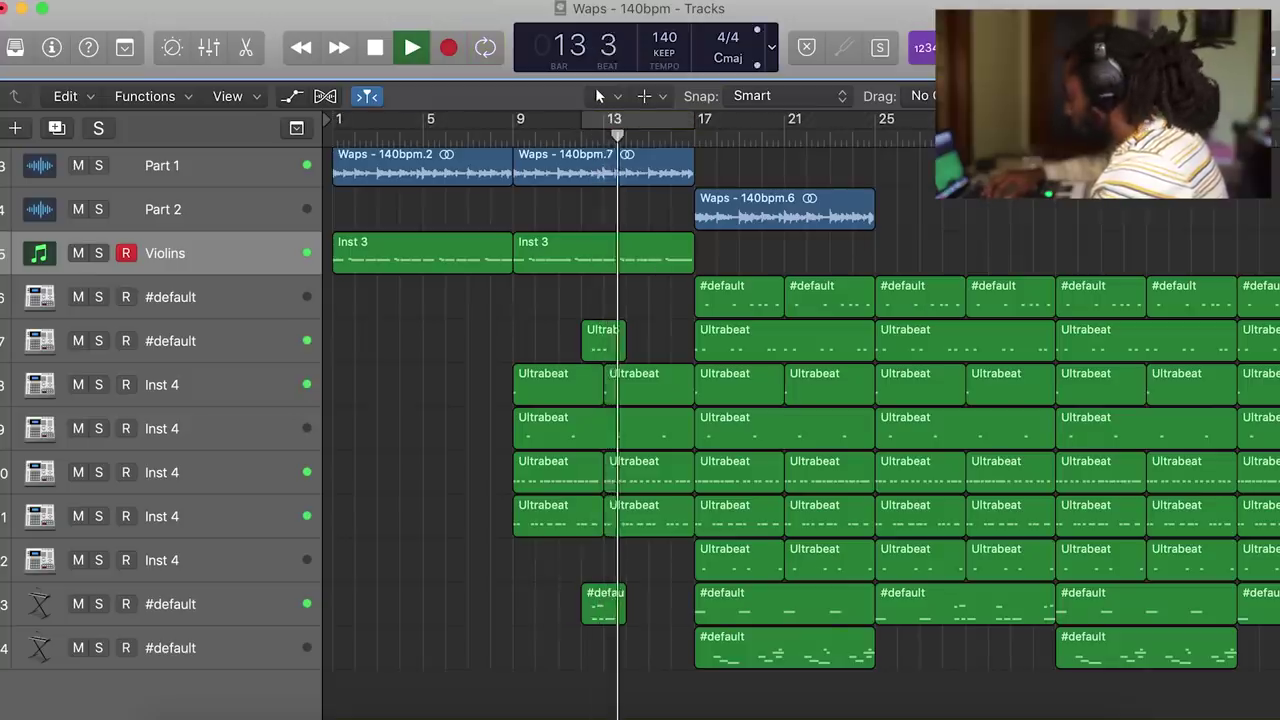
key("super+Left")
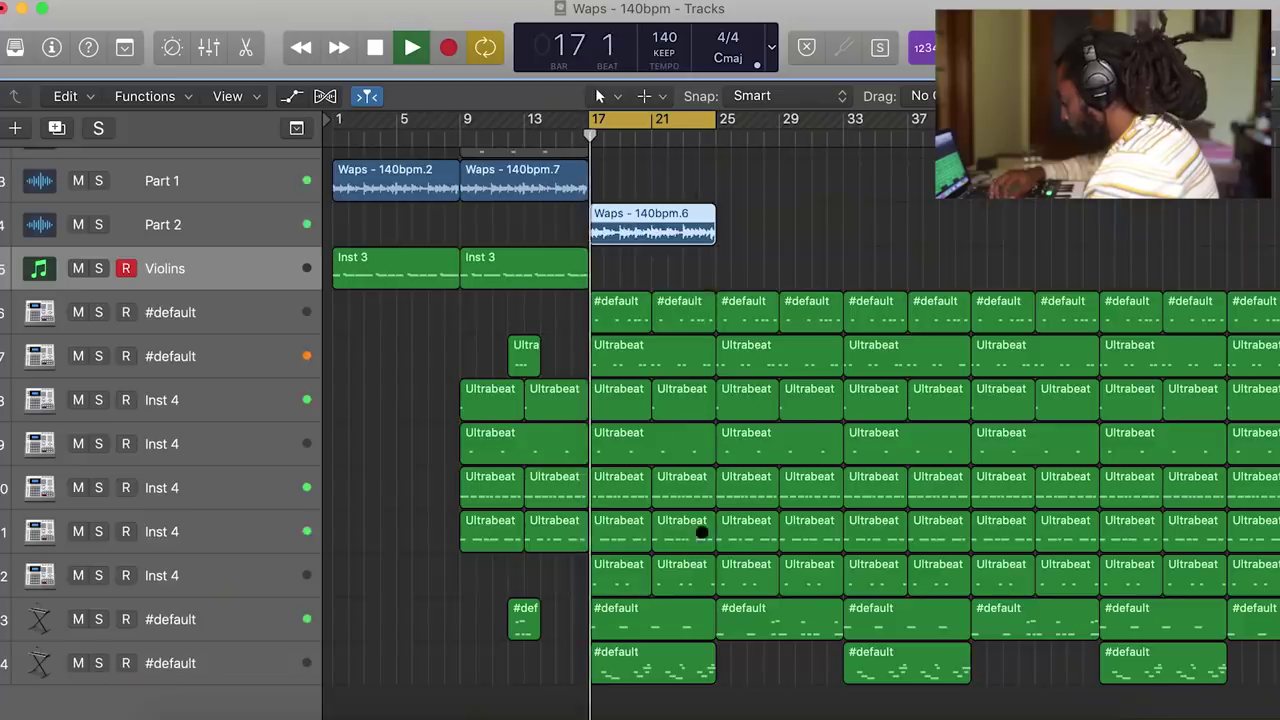
scroll(702, 532, "down", 1)
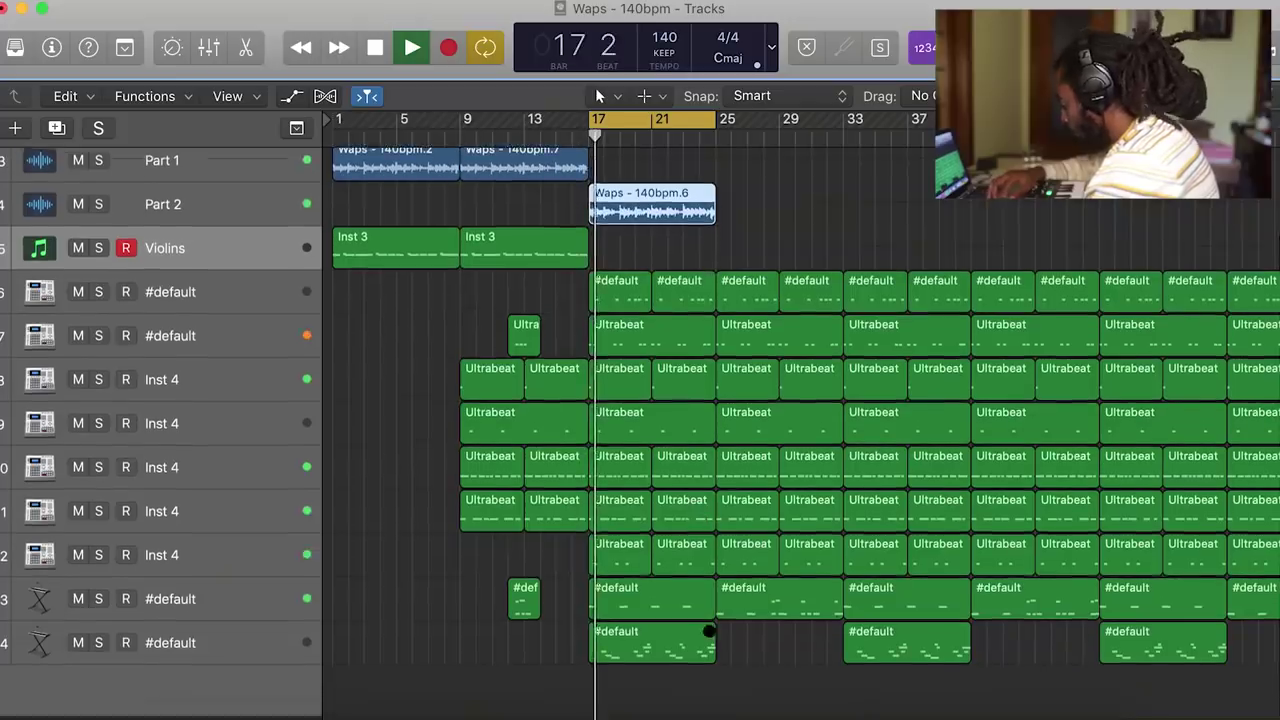
left_click_drag(680, 677, 650, 600)
key("Delete")
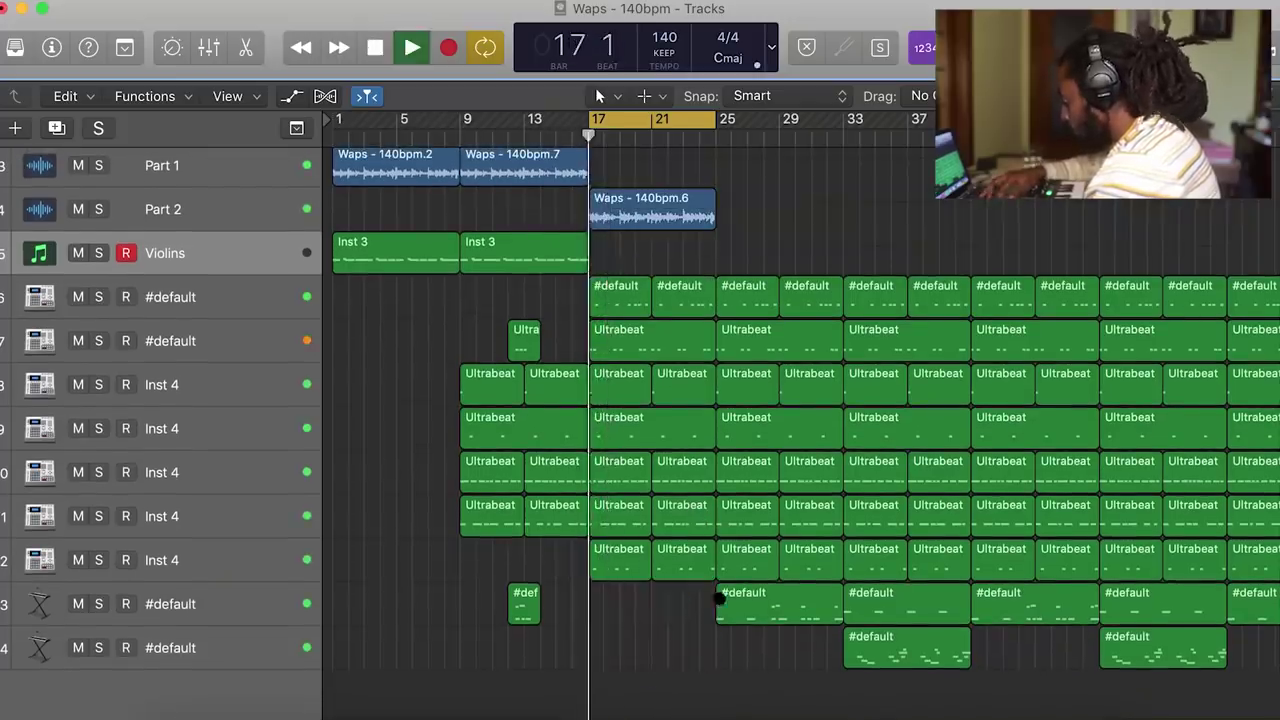
left_click_drag(763, 606, 630, 604)
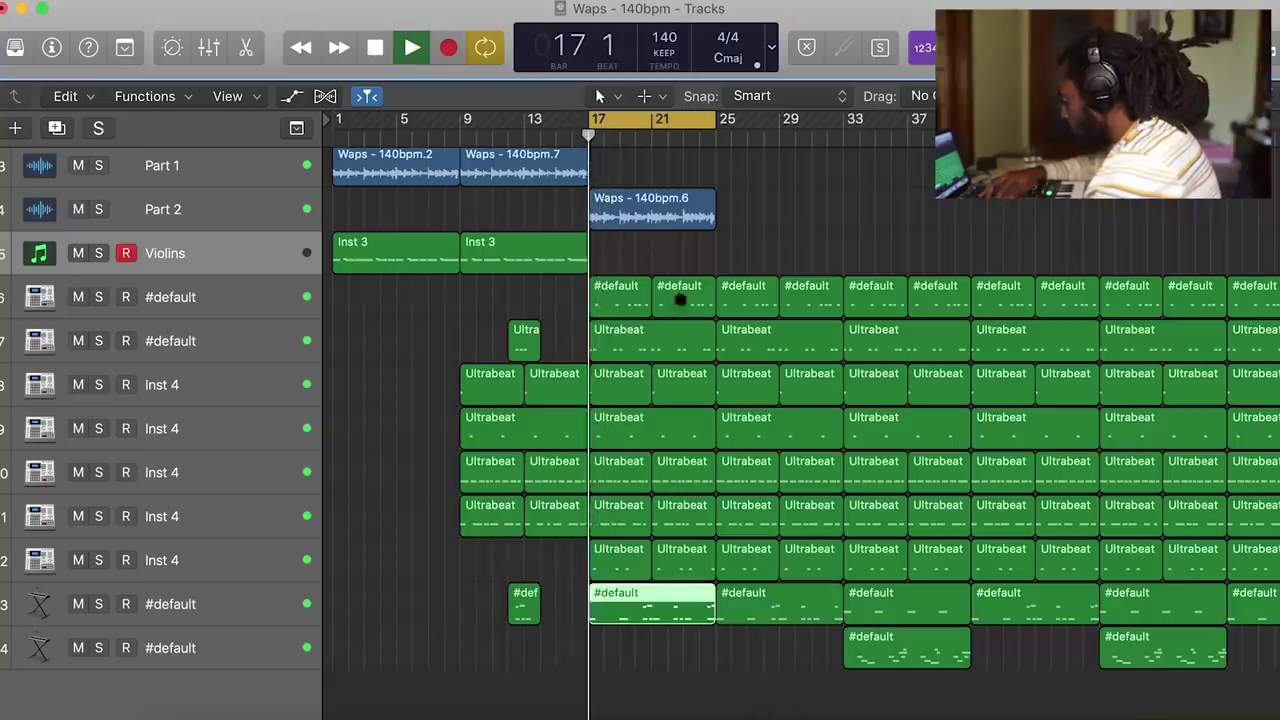
Move the Part 2 region out to about bar 44 and copy the last Part 1 region to bar 17.
left_click_drag(620, 217, 1059, 217)
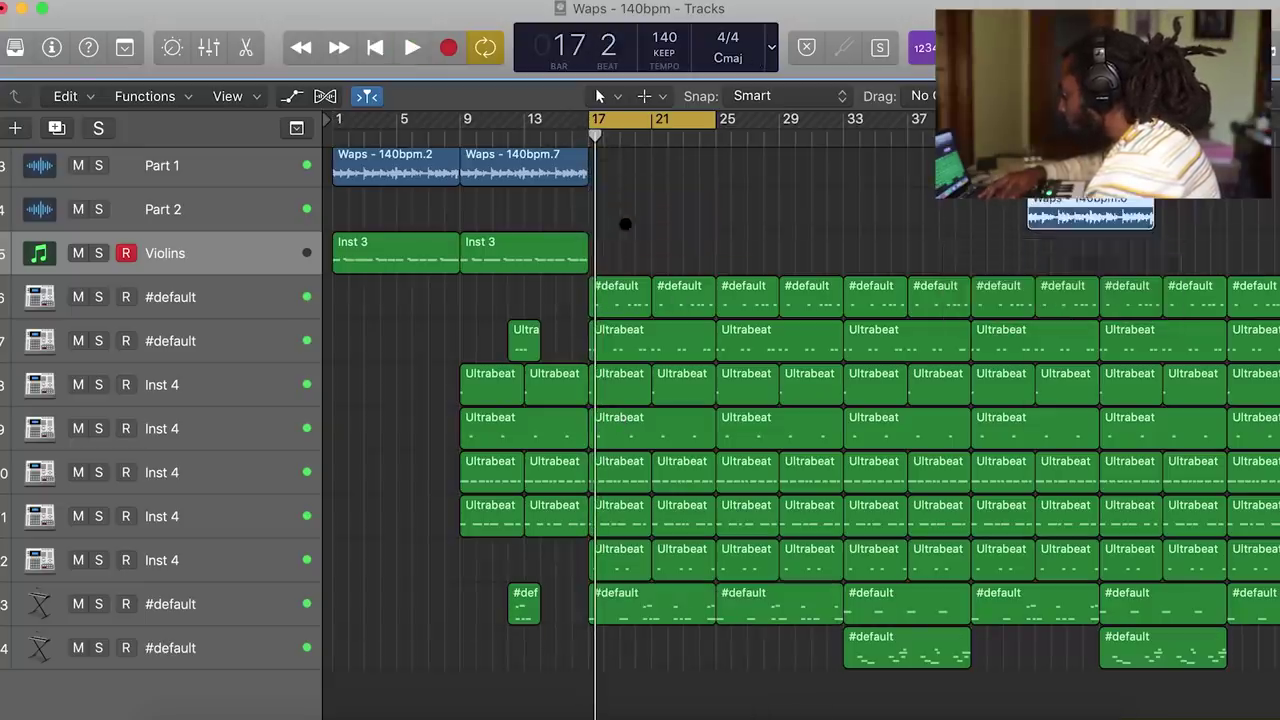
left_click_drag(531, 163, 674, 200)
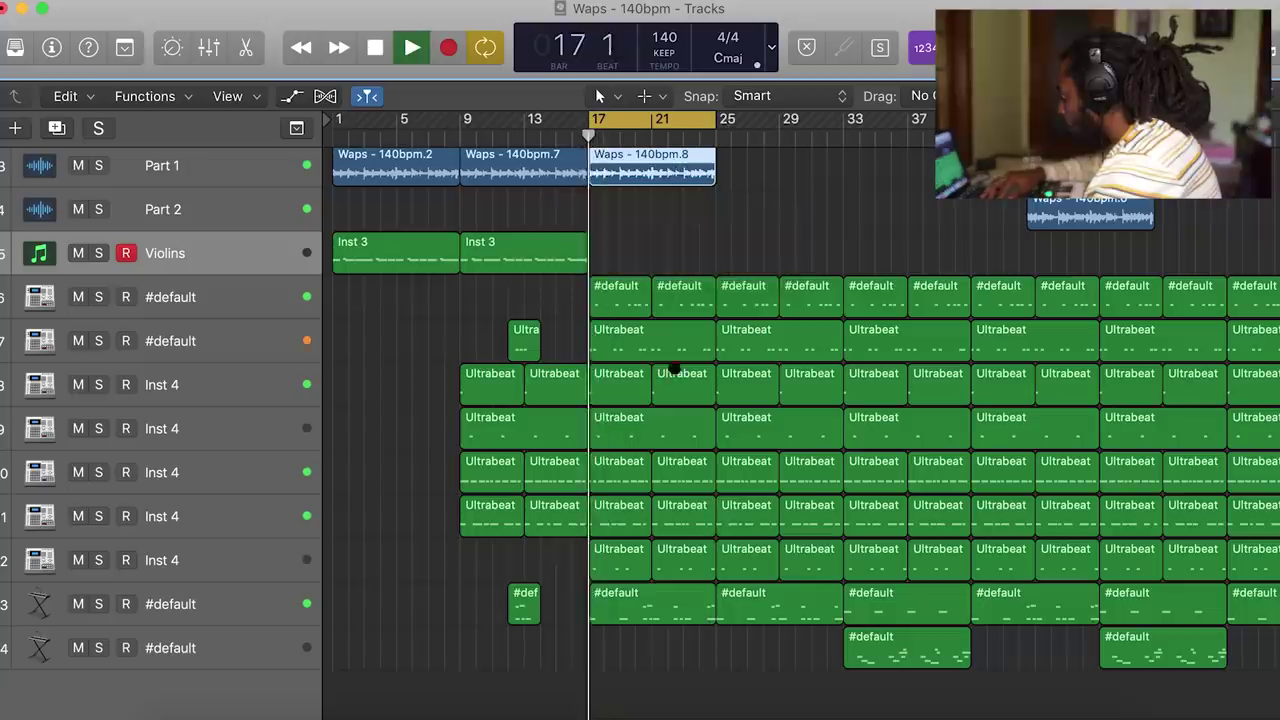
key("space")
Delete track 9's Ultrabeat region at bar 17 and track 8's Ultrabeat region at bar 21.
left_click(641, 416)
key("Delete")
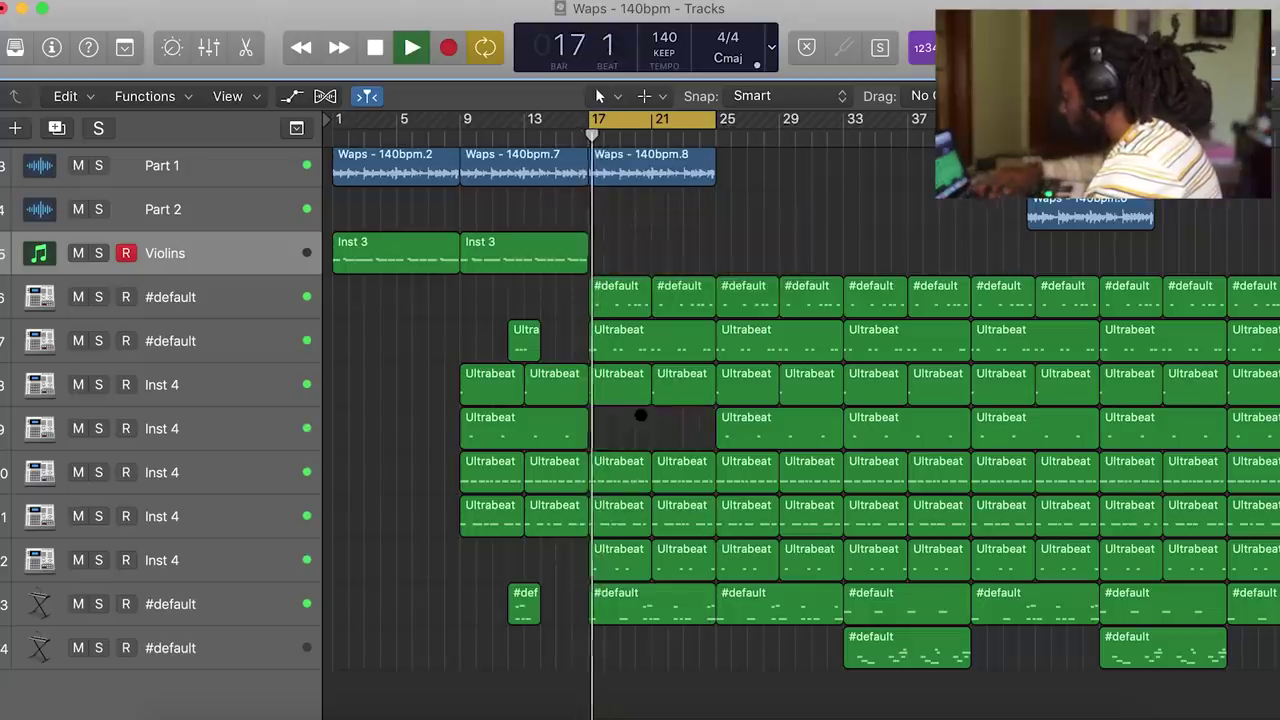
left_click(660, 392)
key("Delete")
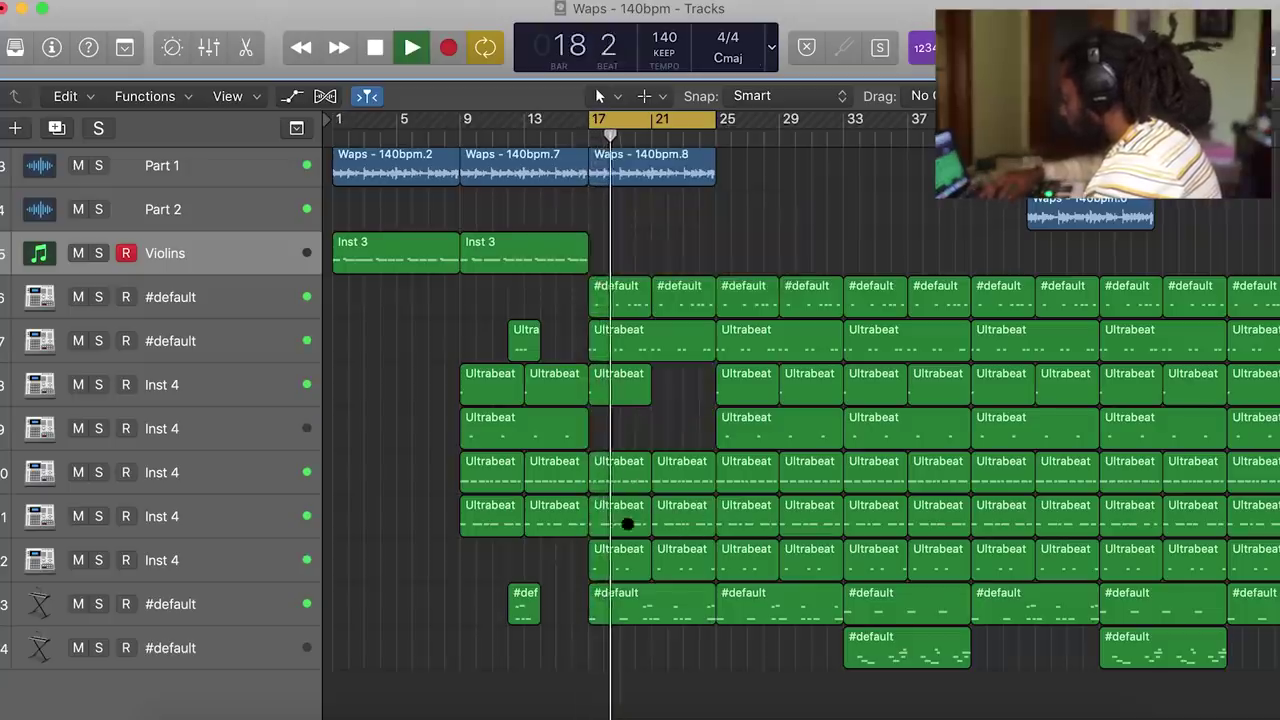
Try removing the Ultrabeat regions on track 10 between bars 17 and 25, and undo both deletions.
left_click(632, 475)
key("Delete")
left_click(685, 476)
key("Delete")
key("super+z")
key("super+z")
Delete both Ultrabeat regions on track 12 between bars 17 and 25.
left_click(629, 557)
left_click(685, 563)
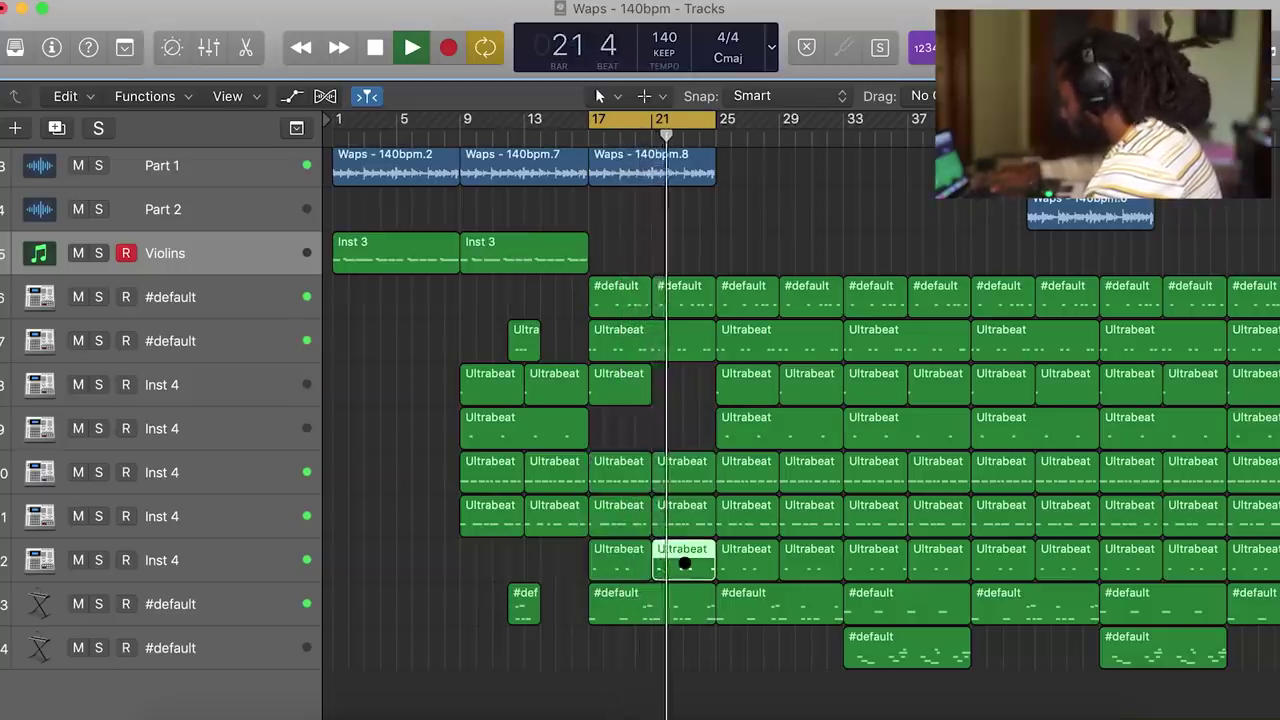
key("Delete")
left_click(630, 559)
key("Delete")
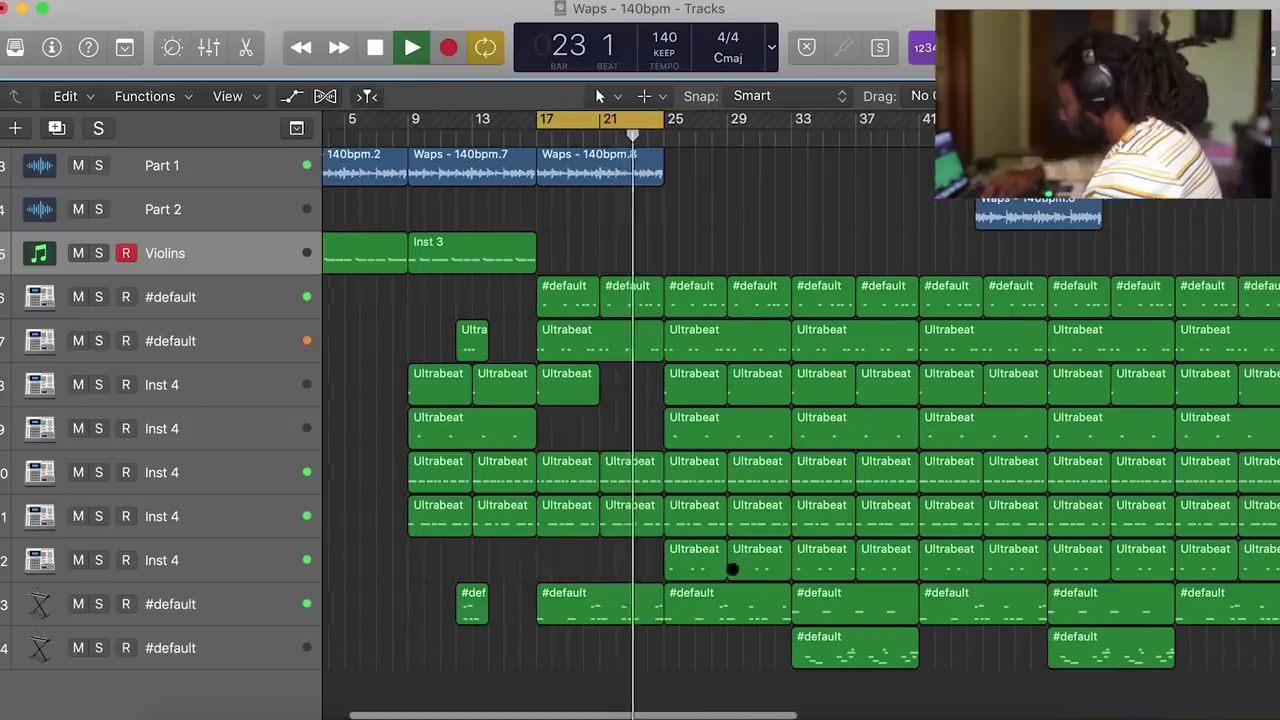
Shift the cycle range to bars 25–33 and move the Part 2 region to bar 25.
left_click_drag(580, 121, 710, 121)
key("space")
left_click_drag(838, 212, 708, 209)
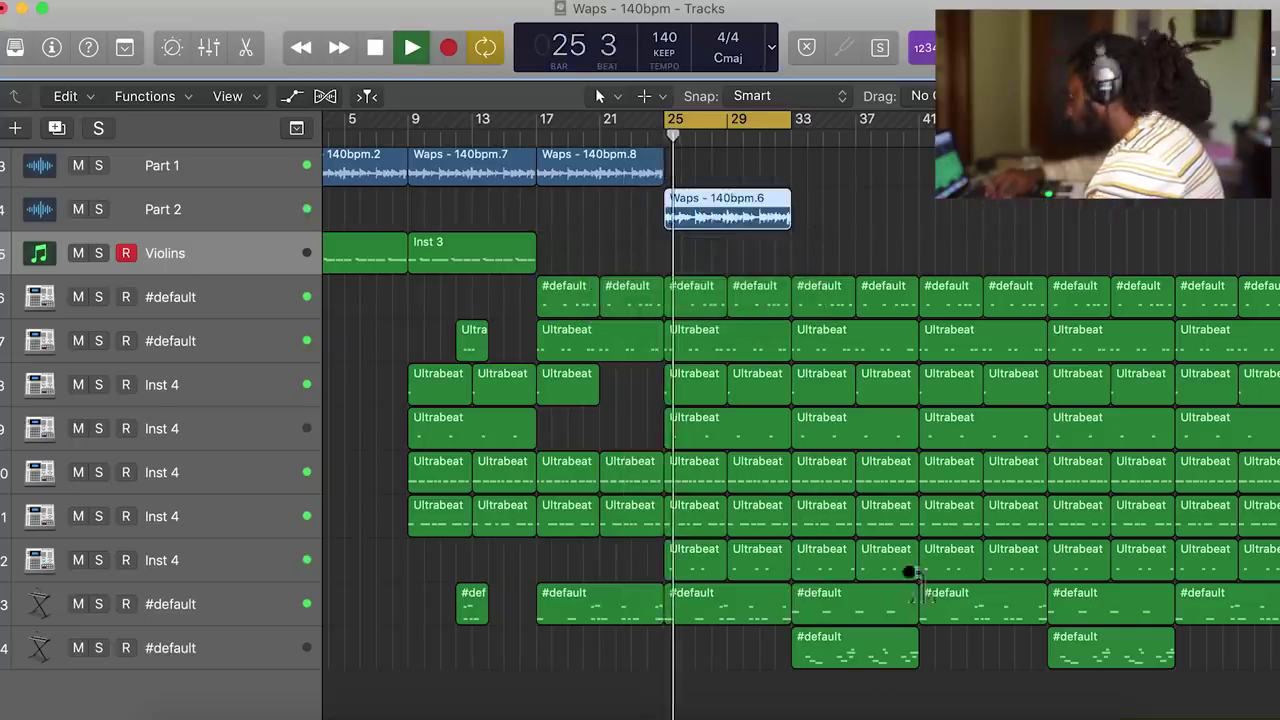
left_click(289, 199)
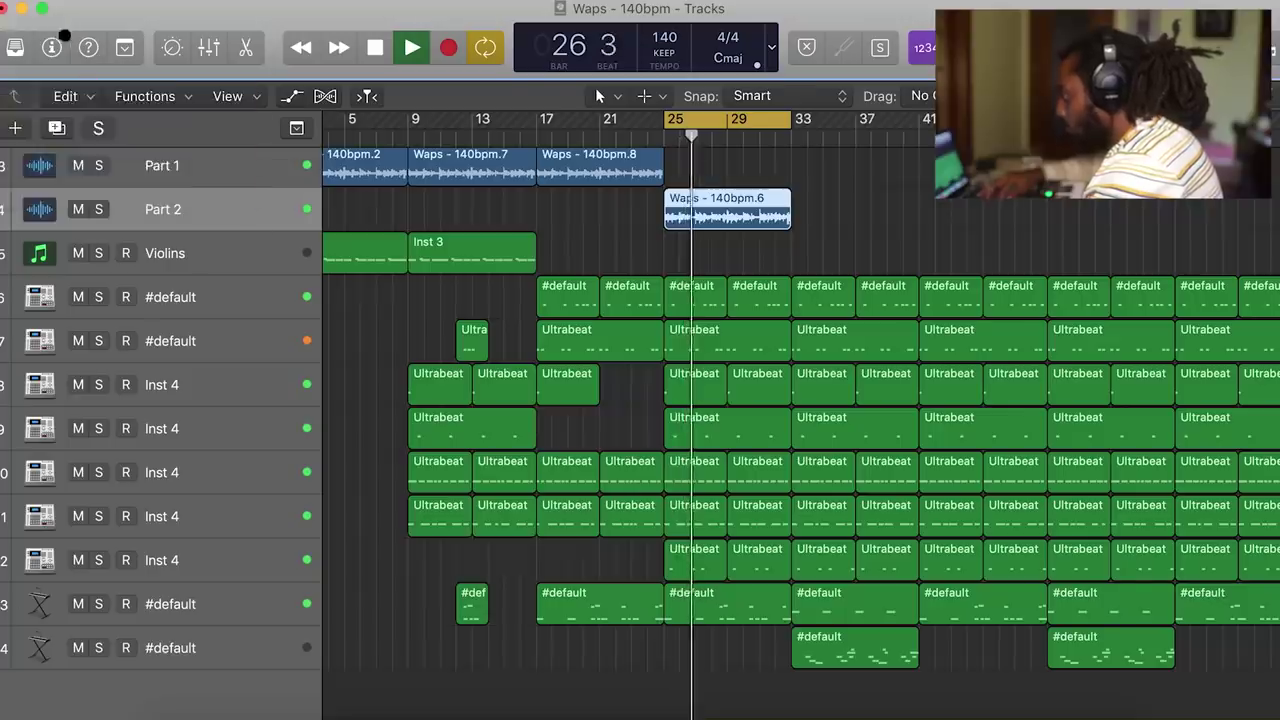
left_click(52, 47)
left_click_drag(26, 566, 21, 586)
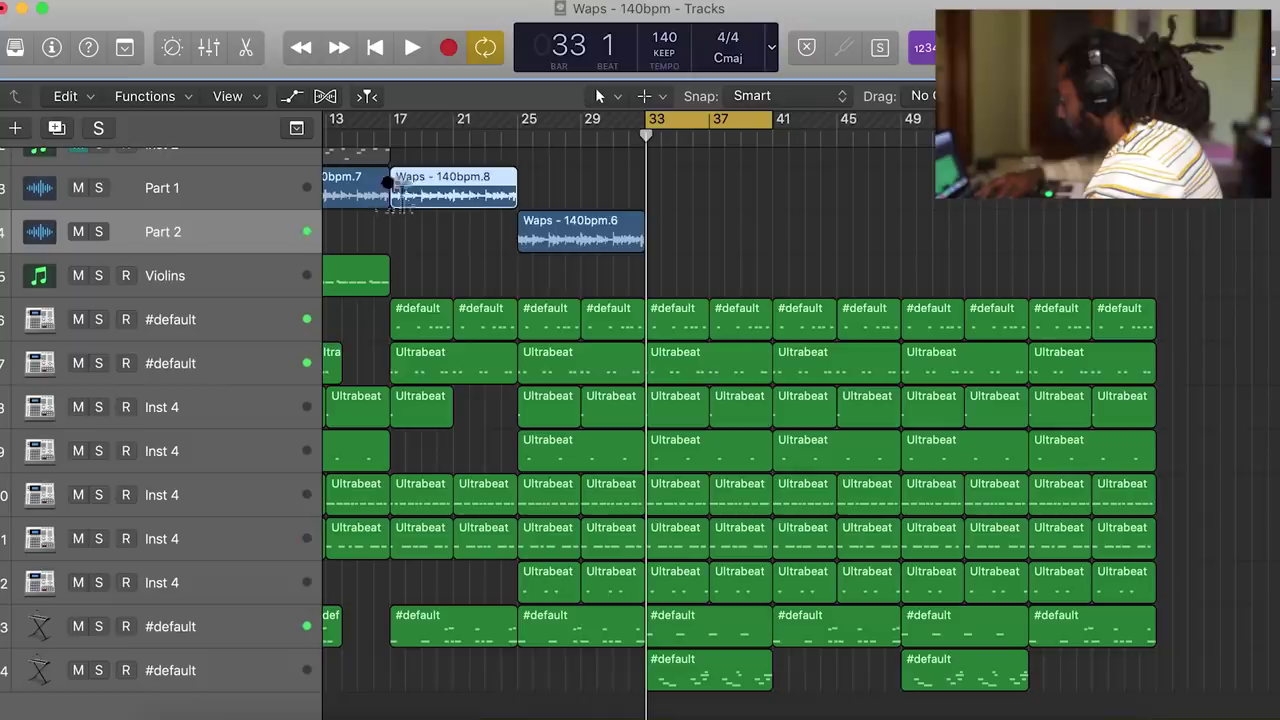
Copy the Part 1 region from bar 17 to bar 33.
left_click_drag(465, 194, 687, 193)
scroll(729, 537, "down", 1)
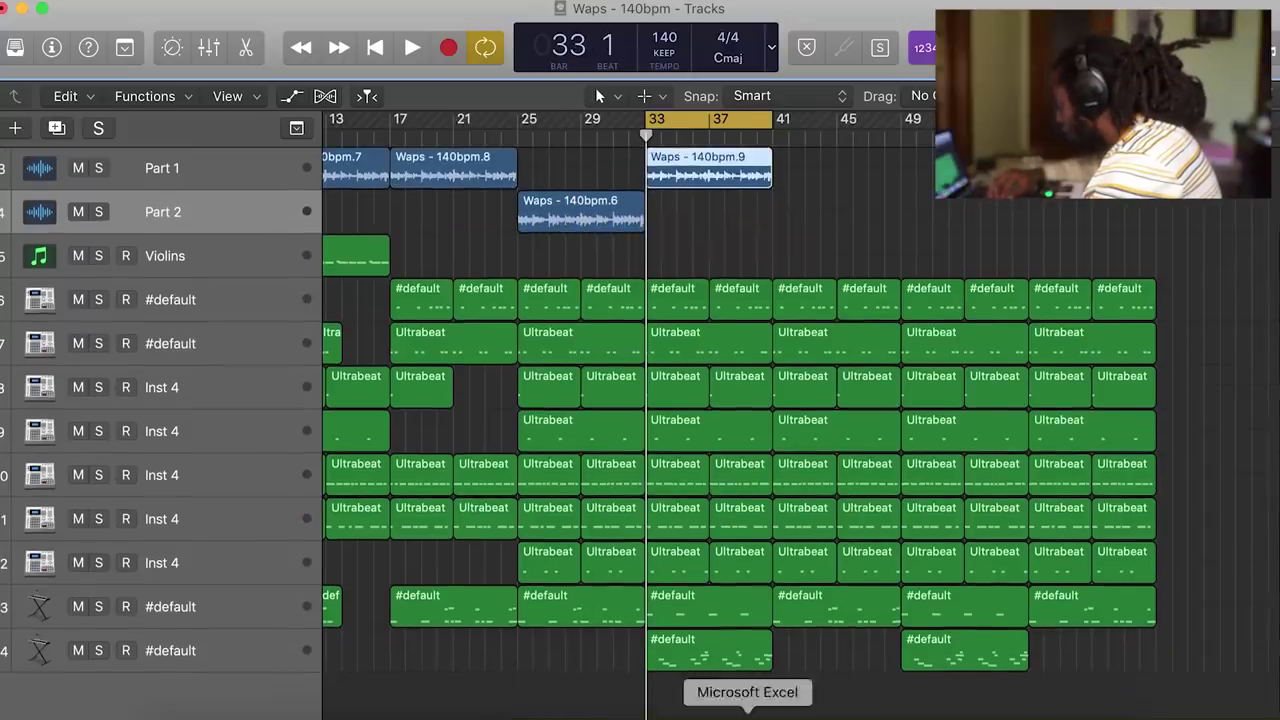
scroll(706, 609, "down", 1)
Clear tracks 9, 12, 13 and 14 between bars 33 and 41, and copy track 13's #default region from bar 41 to bar 33.
left_click(707, 645)
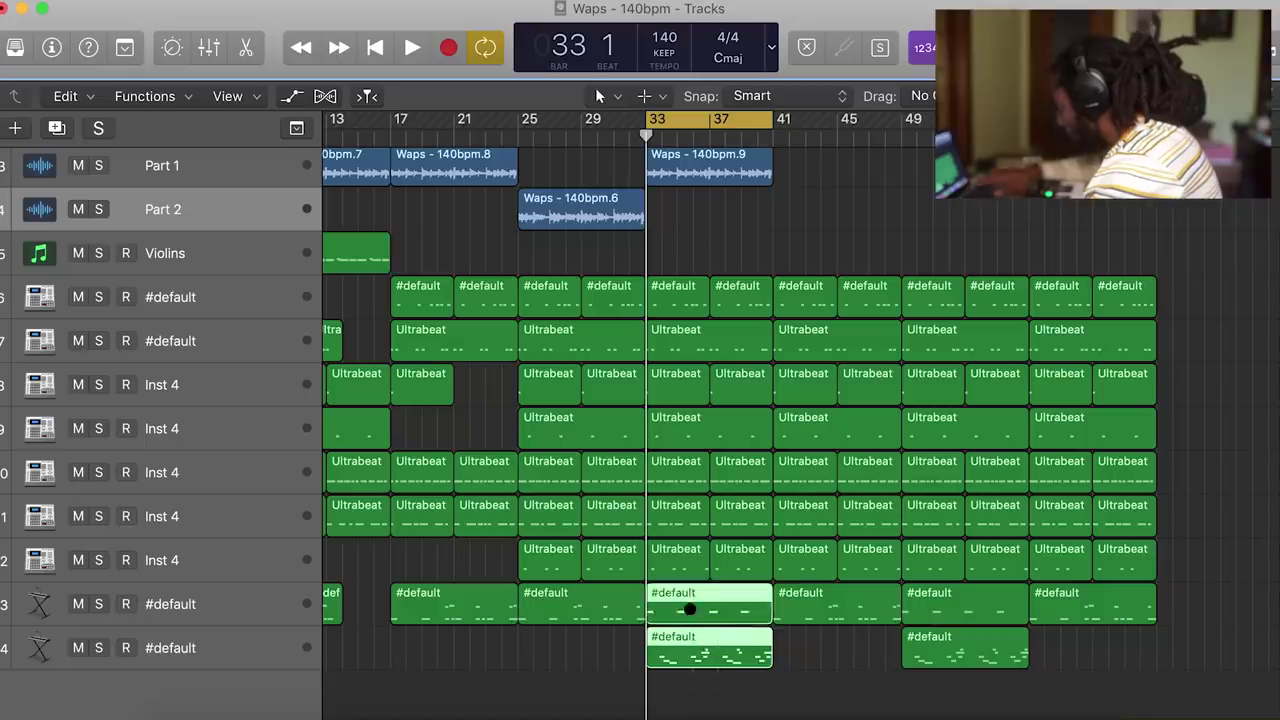
key("Delete")
key("Delete")
left_click(694, 430)
key("Delete")
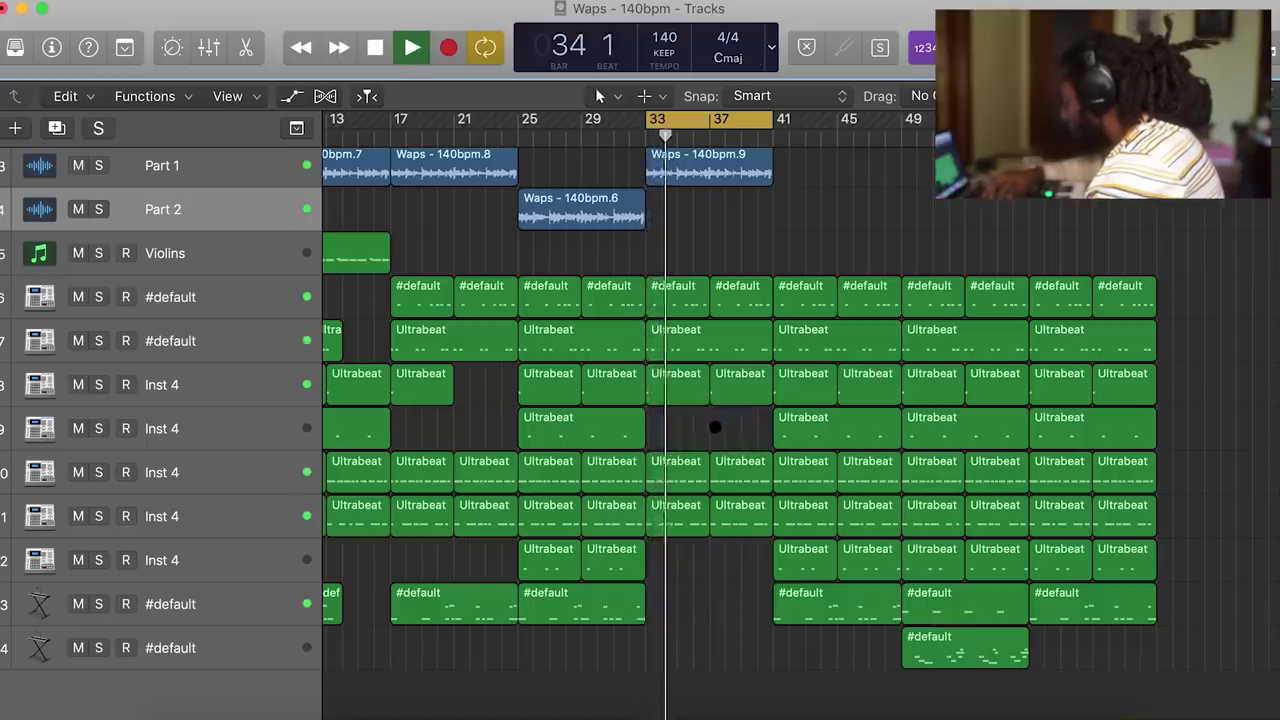
left_click_drag(843, 607, 715, 607)
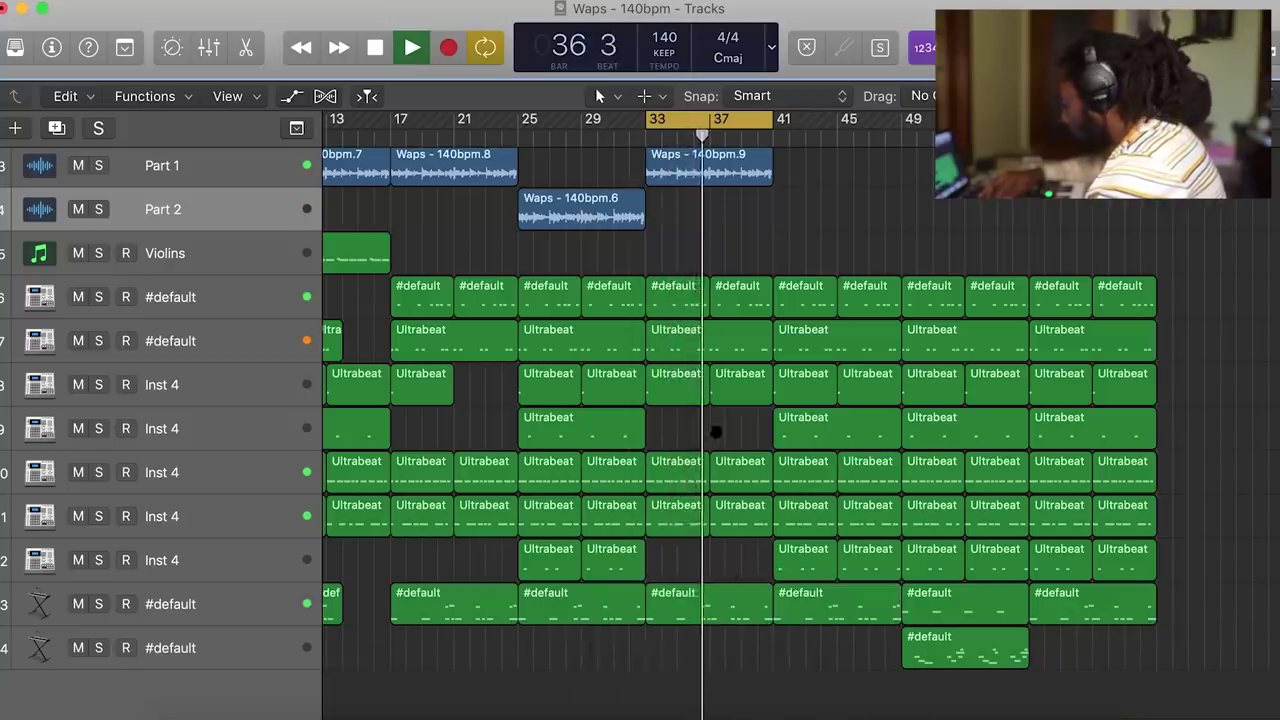
left_click(734, 606)
Shift the cycle range to bars 41–49 and copy the Part 1 region from bar 33 to bar 41.
left_click_drag(693, 119, 863, 117)
scroll(869, 214, "right", 2)
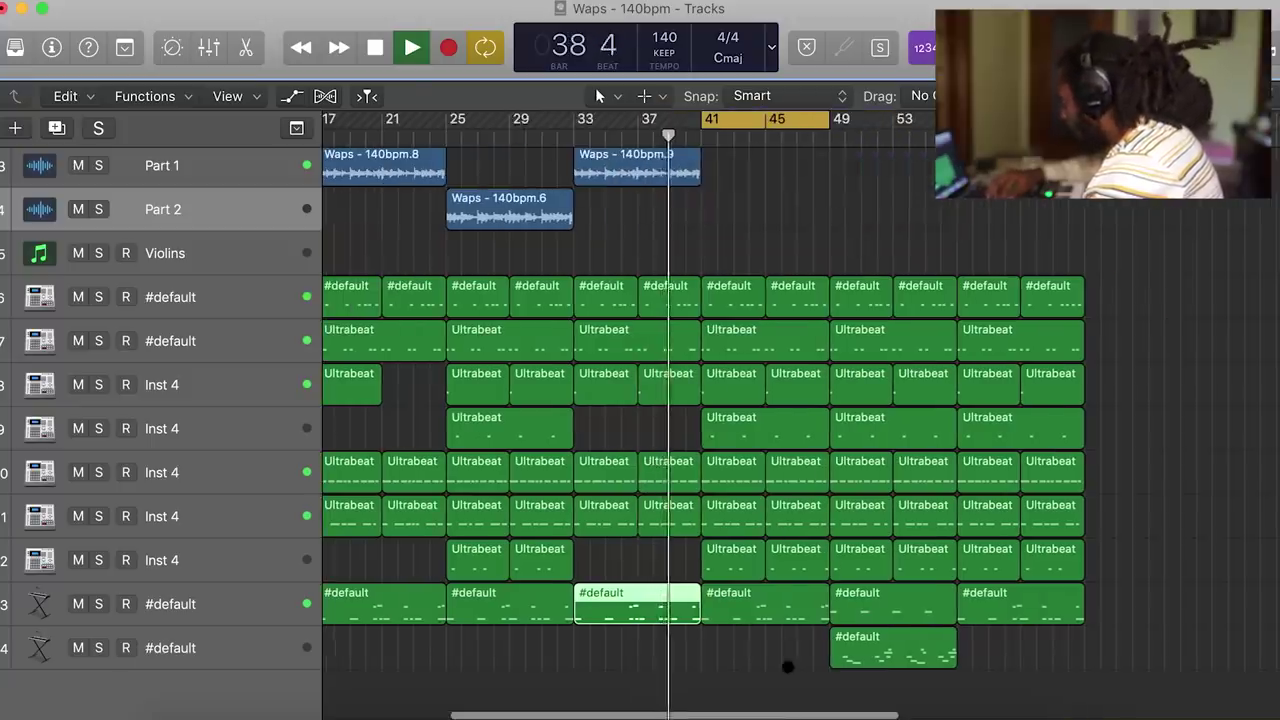
left_click_drag(607, 168, 735, 170)
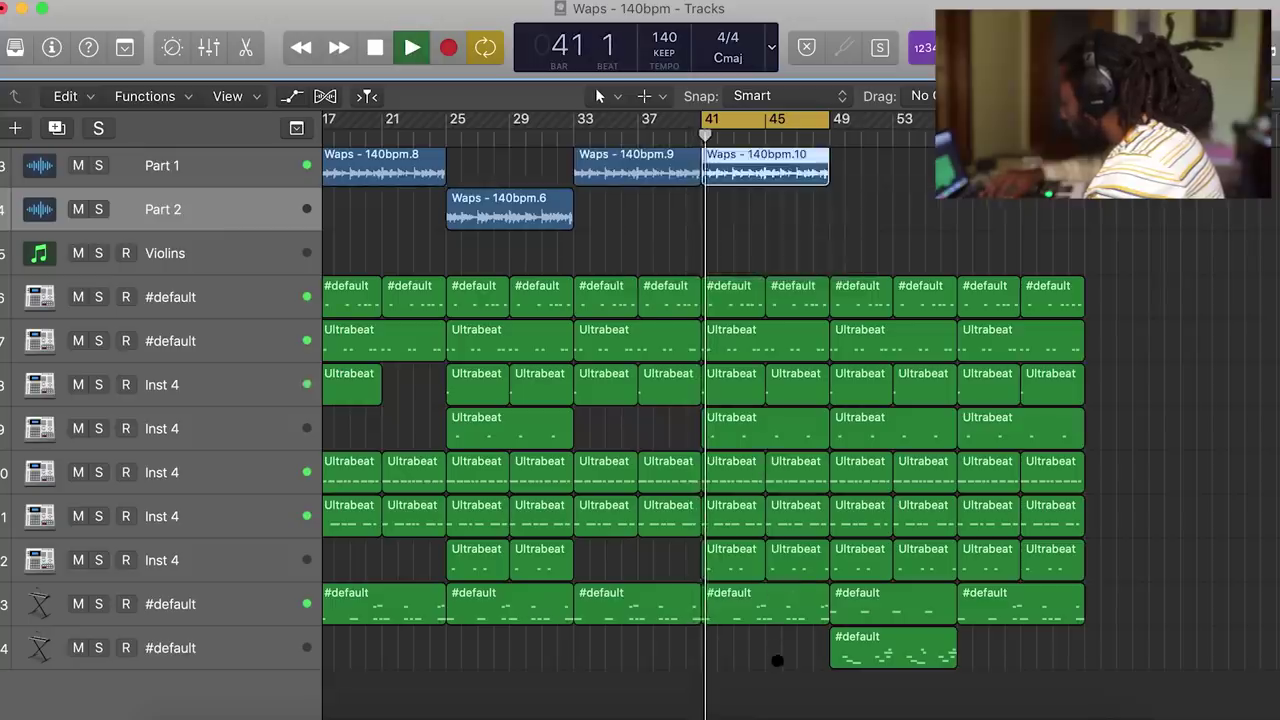
Delete the regions on tracks 12, 13 and 7 between bars 41 and 49.
key("space")
left_click_drag(777, 660, 742, 574)
key("Delete")
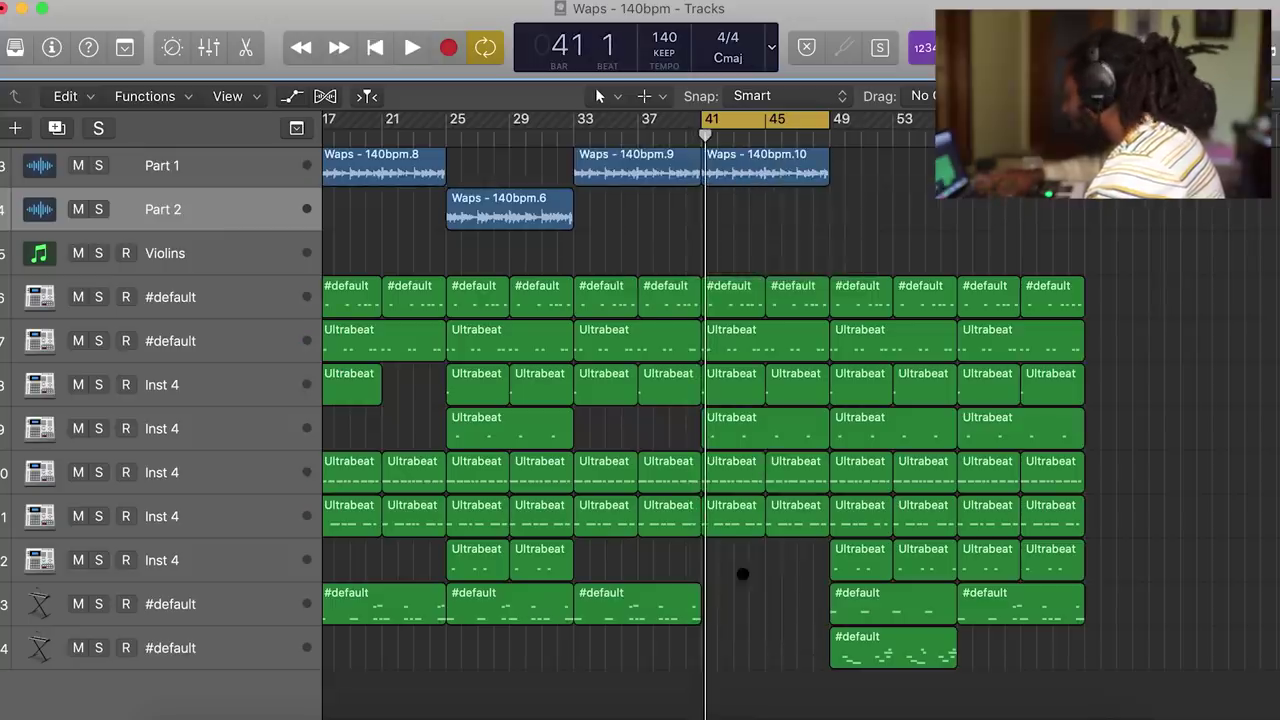
key("space")
left_click(748, 341)
key("Delete")
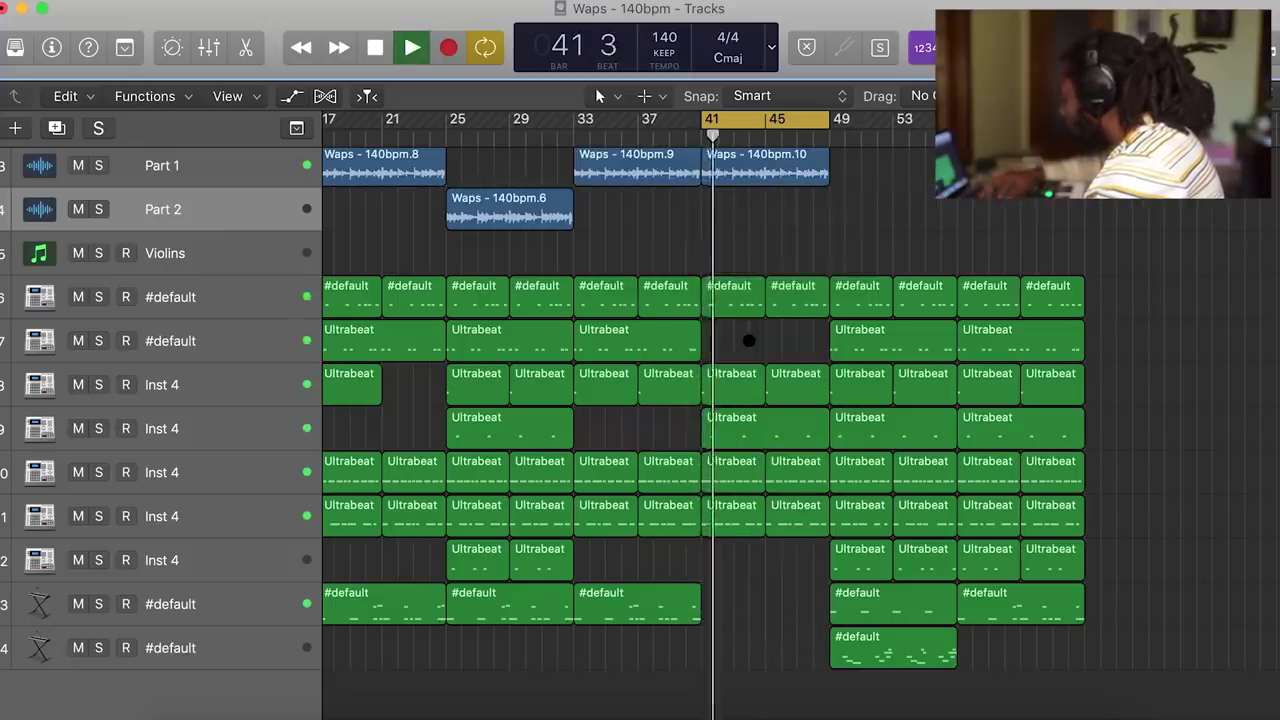
Try removing both #default regions on track 6 between bars 41 and 49.
scroll(755, 270, "up", 1)
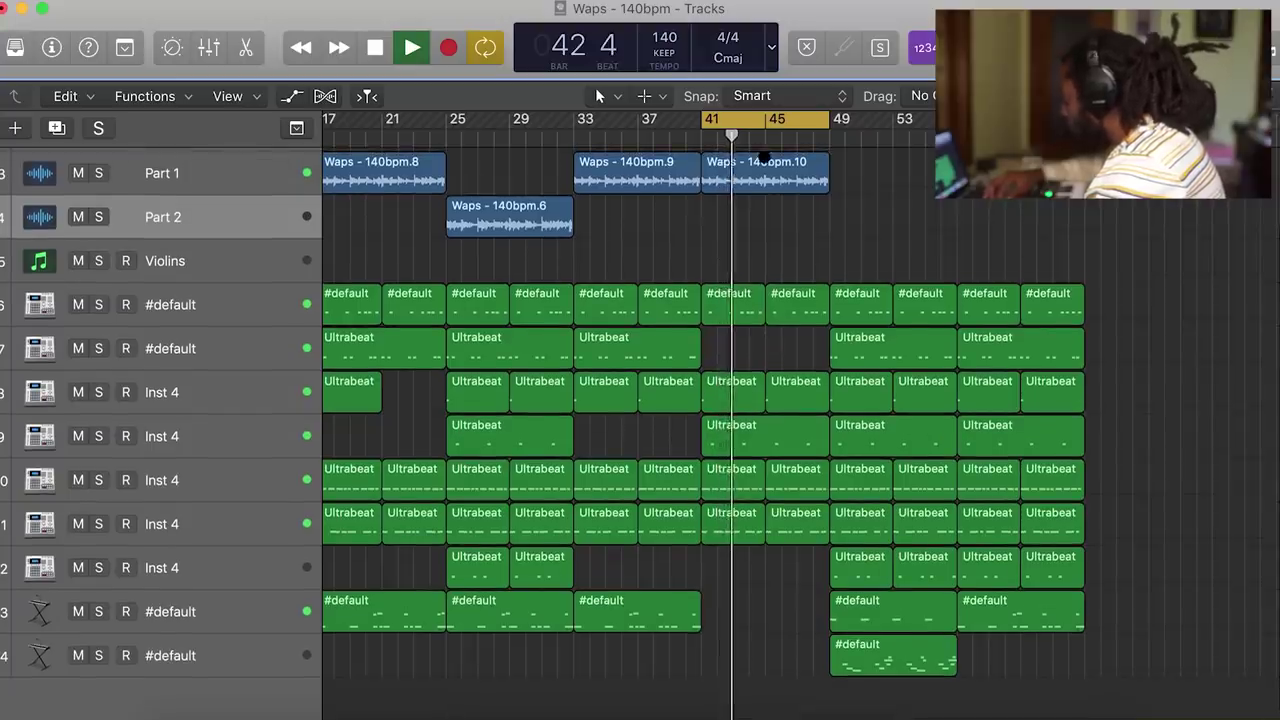
left_click_drag(803, 354, 740, 291)
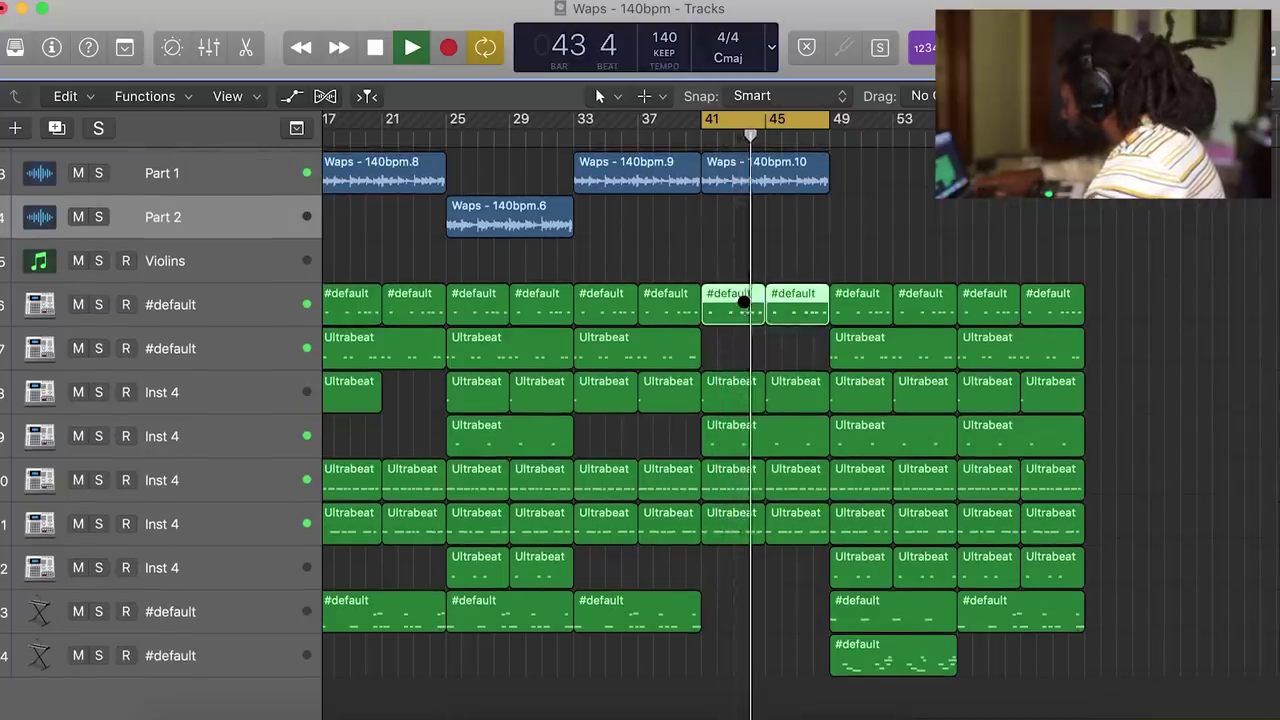
key("Delete")
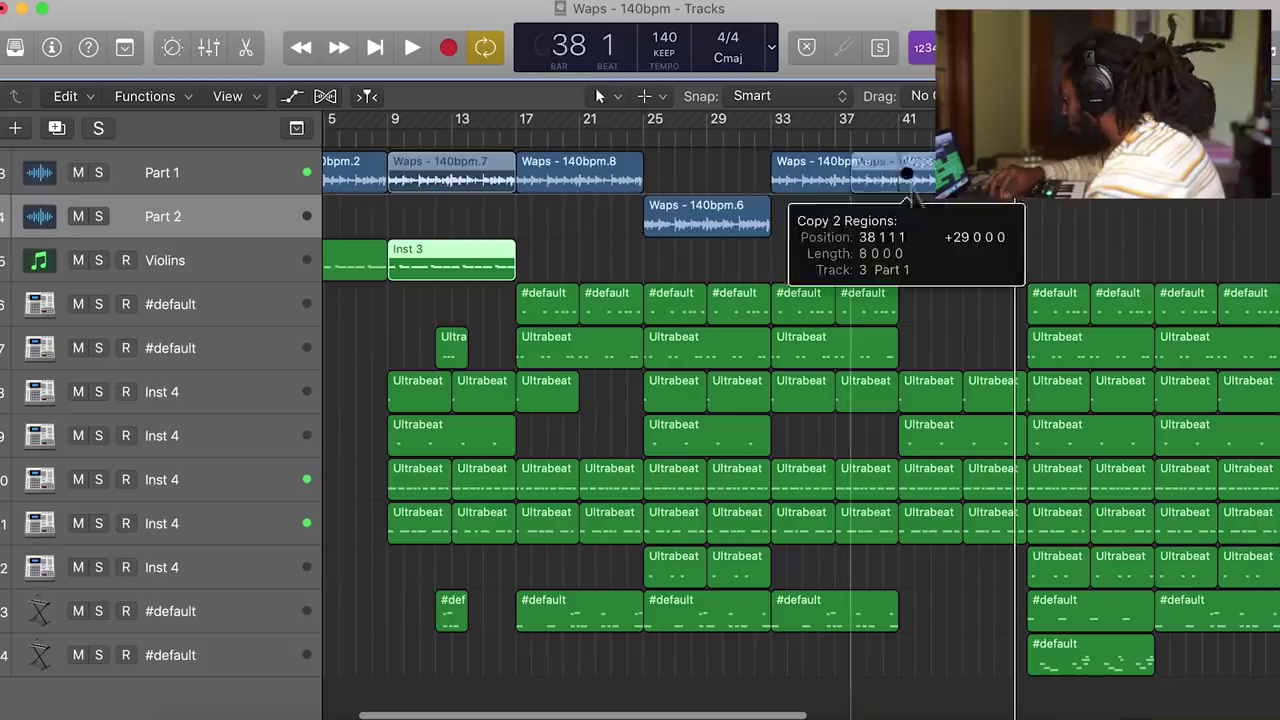
Copy the Part 1 and Violins regions from bar 9 to bar 49, and delete track 12's Ultrabeat regions between bars 49 and 57.
left_click_drag(910, 197, 1088, 180)
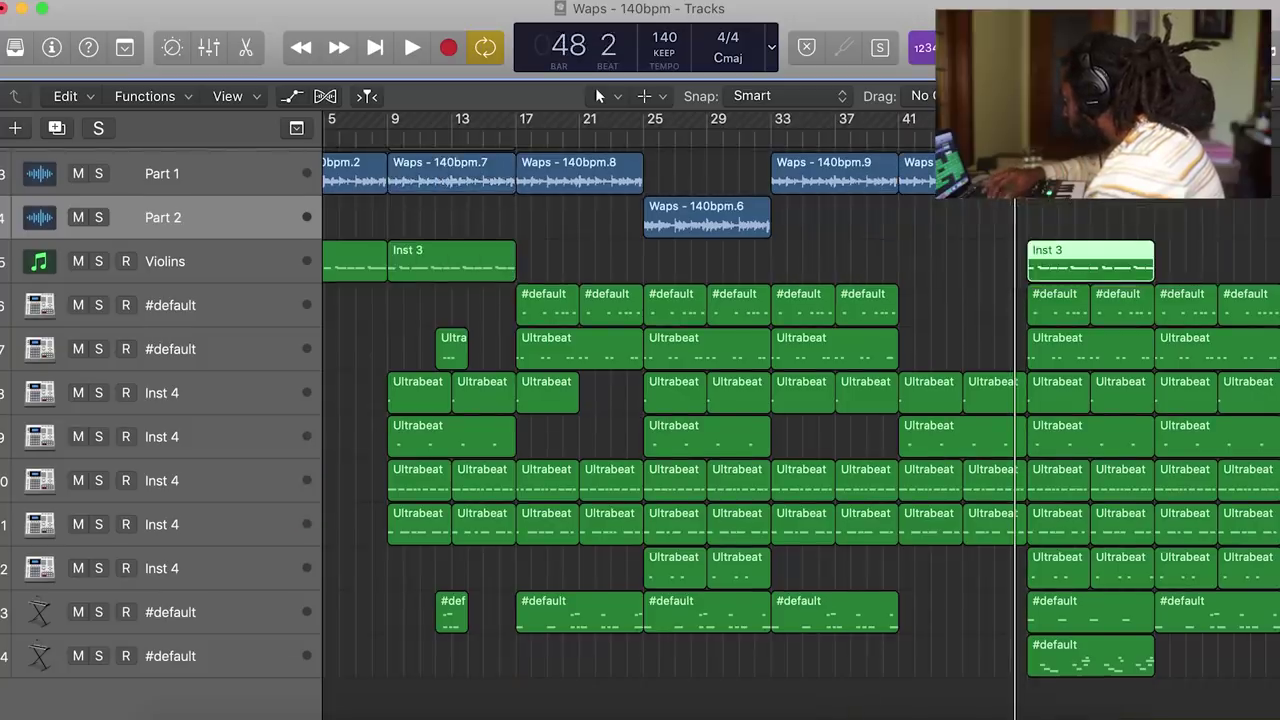
key("space")
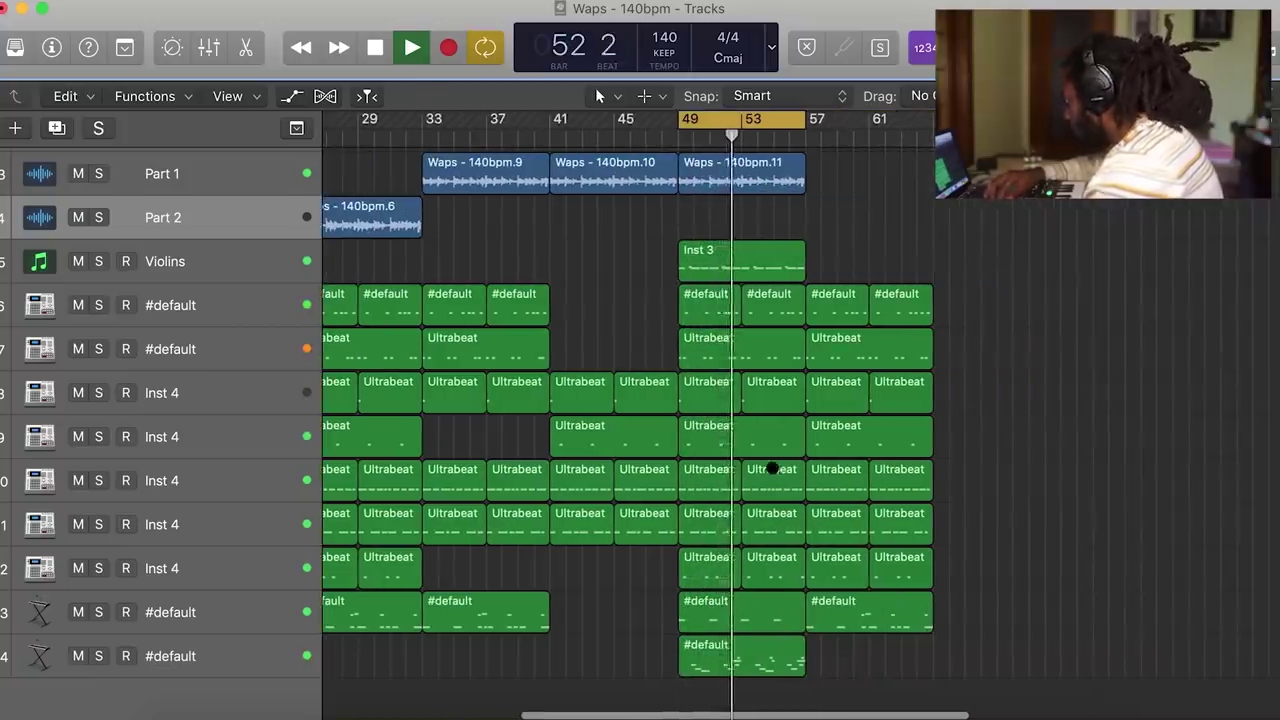
left_click_drag(654, 571, 771, 571)
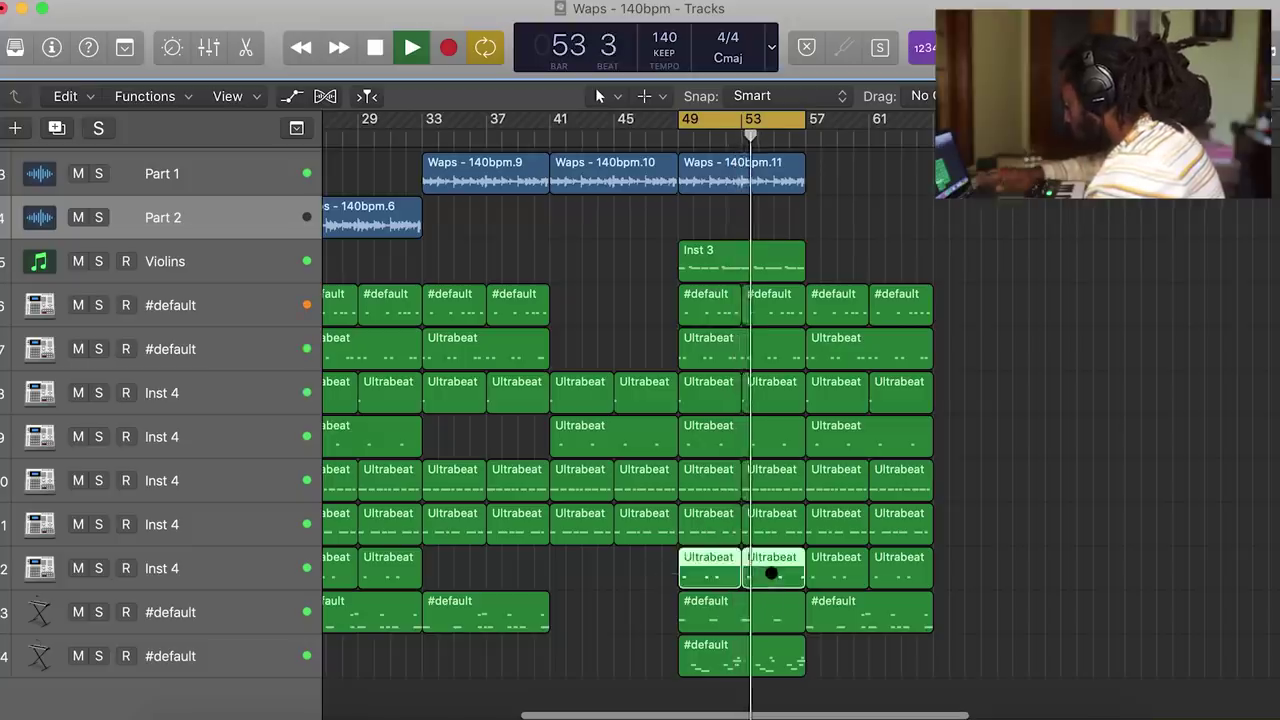
key("Delete")
Place a Waps region copy on Part 2 at bar 57 and move track 13's #default region from bar 57 to about bar 71.
left_click_drag(587, 170, 868, 170)
left_click_drag(860, 630, 1164, 622)
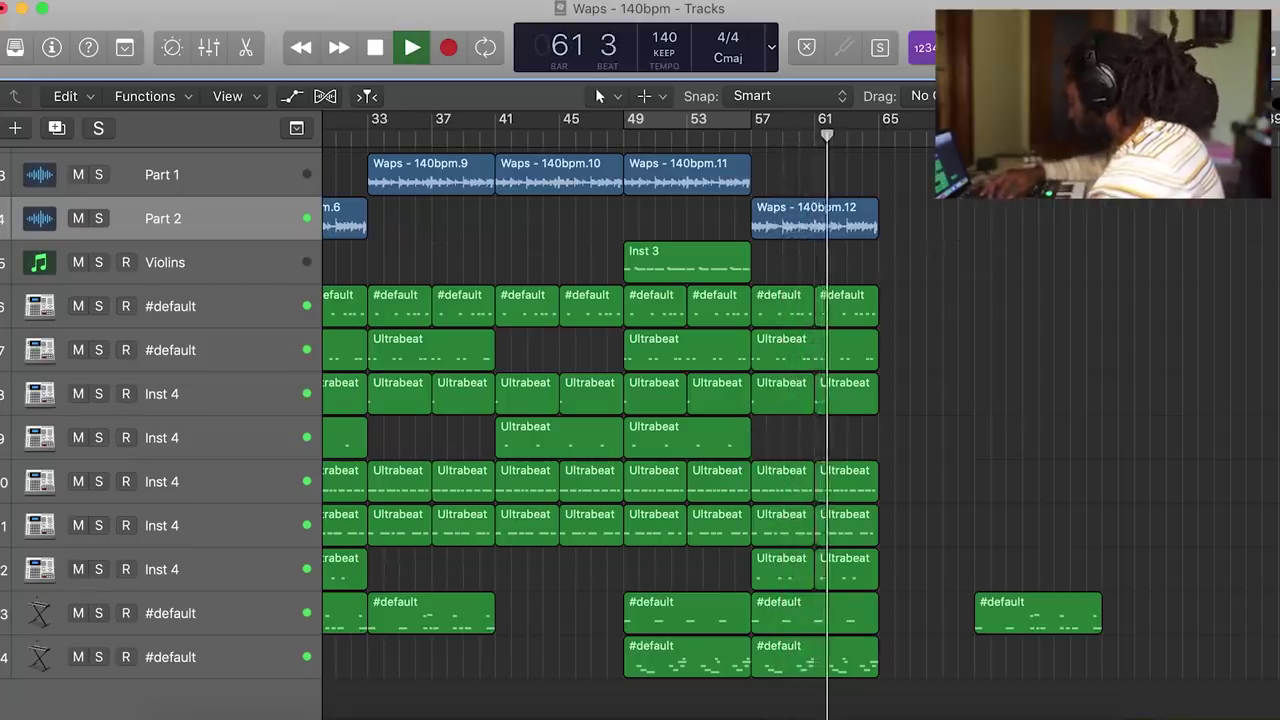
scroll(980, 409, "down", 5)
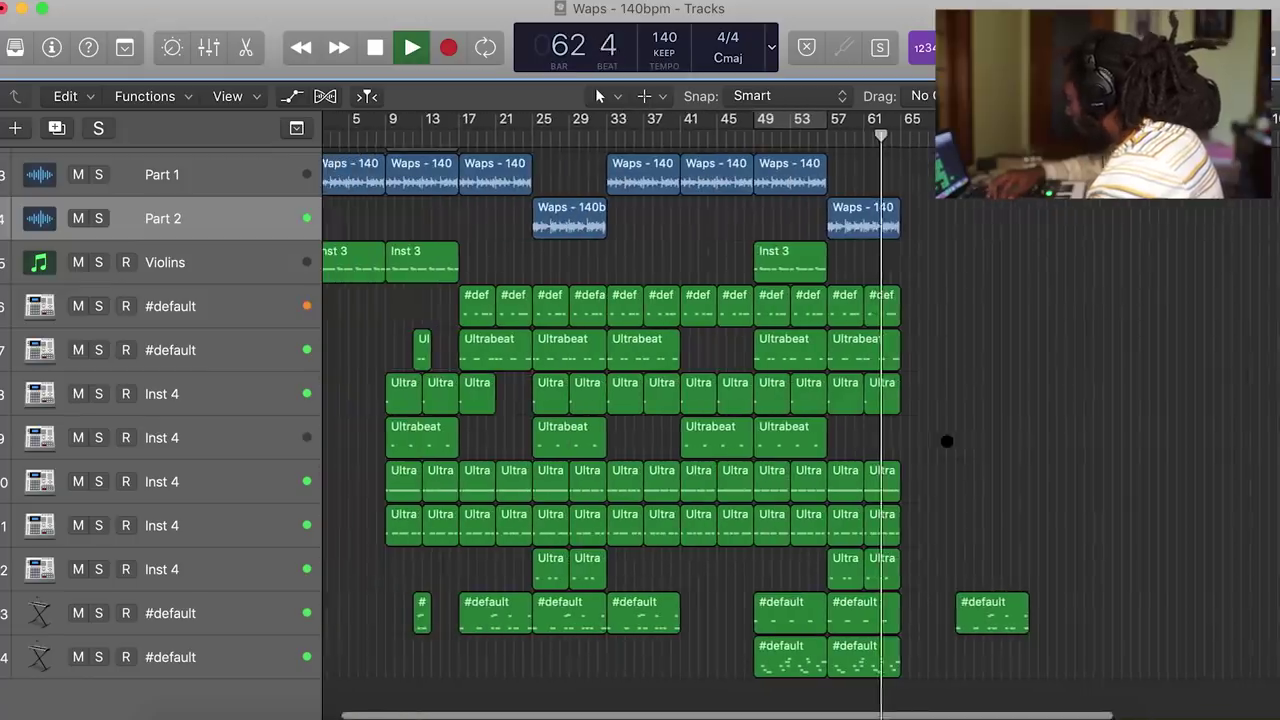